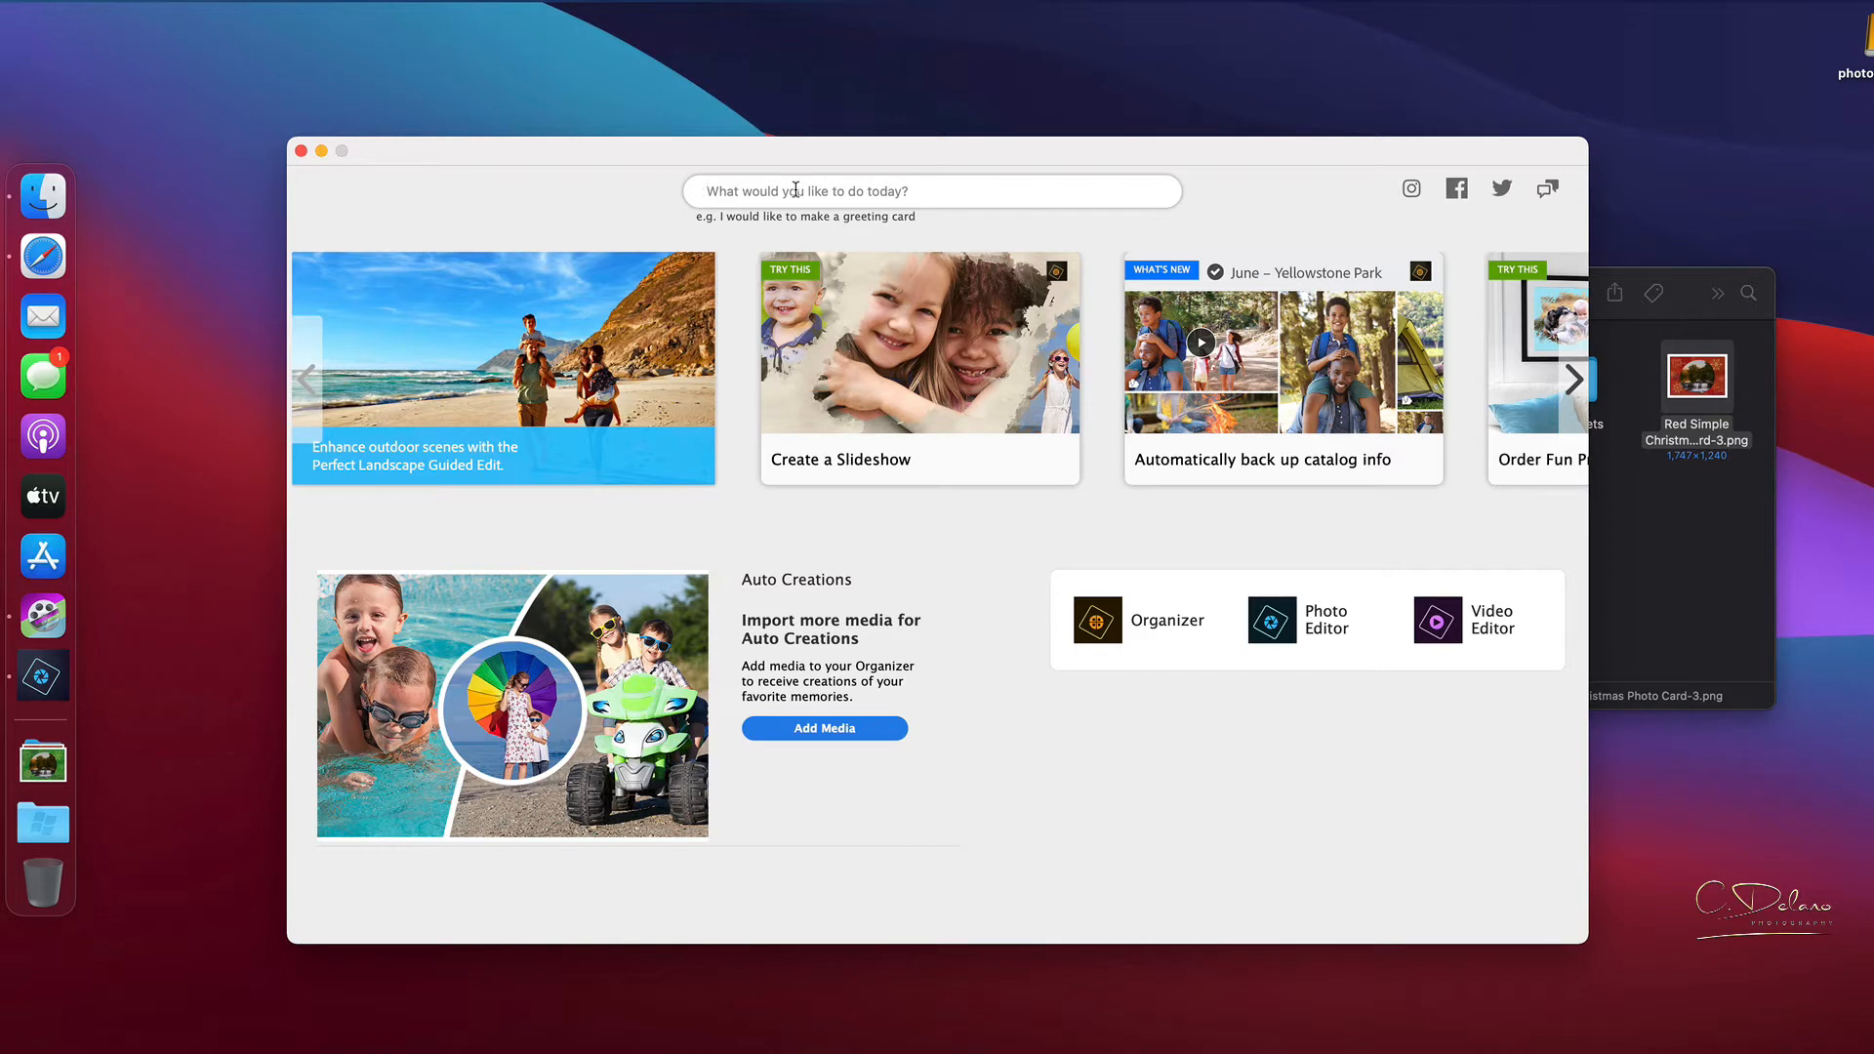
Search for "Create a greeting card" and read the "Create greeting cards" help article, including its size, theme and project options.
type("greeting")
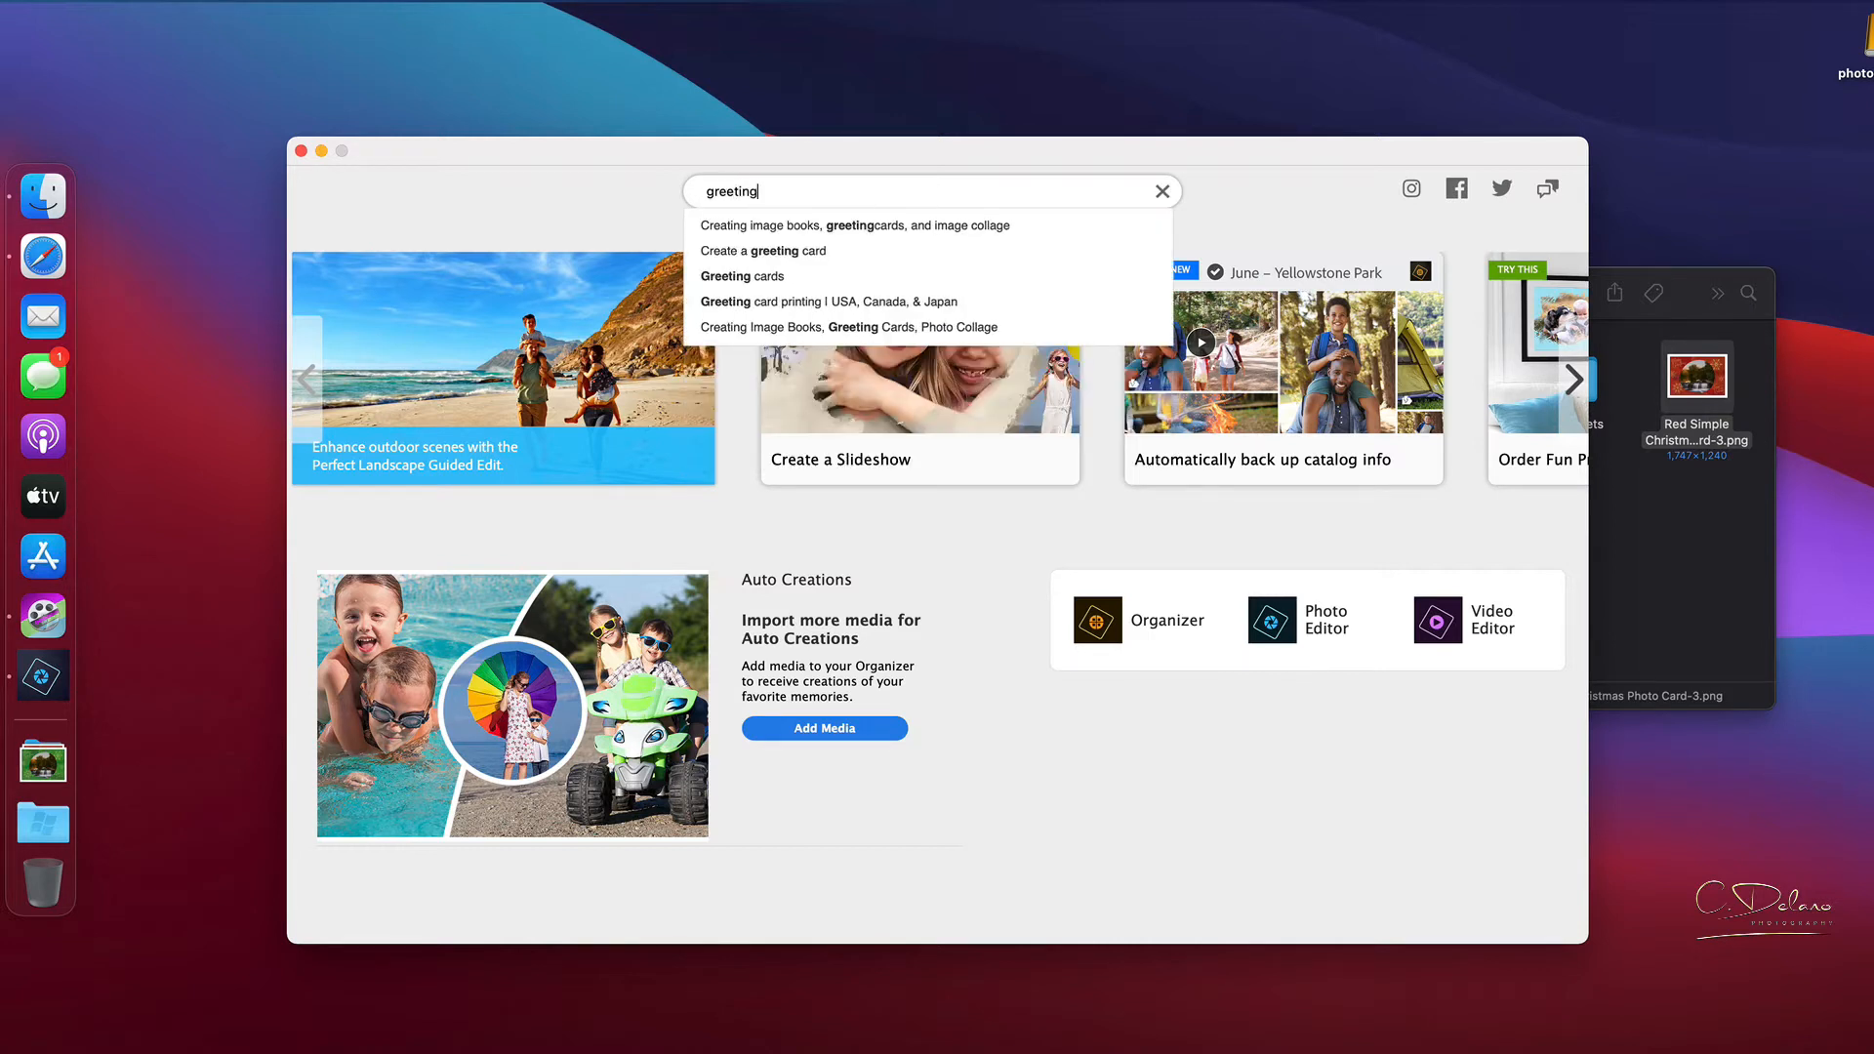
key("Down")
key("Down")
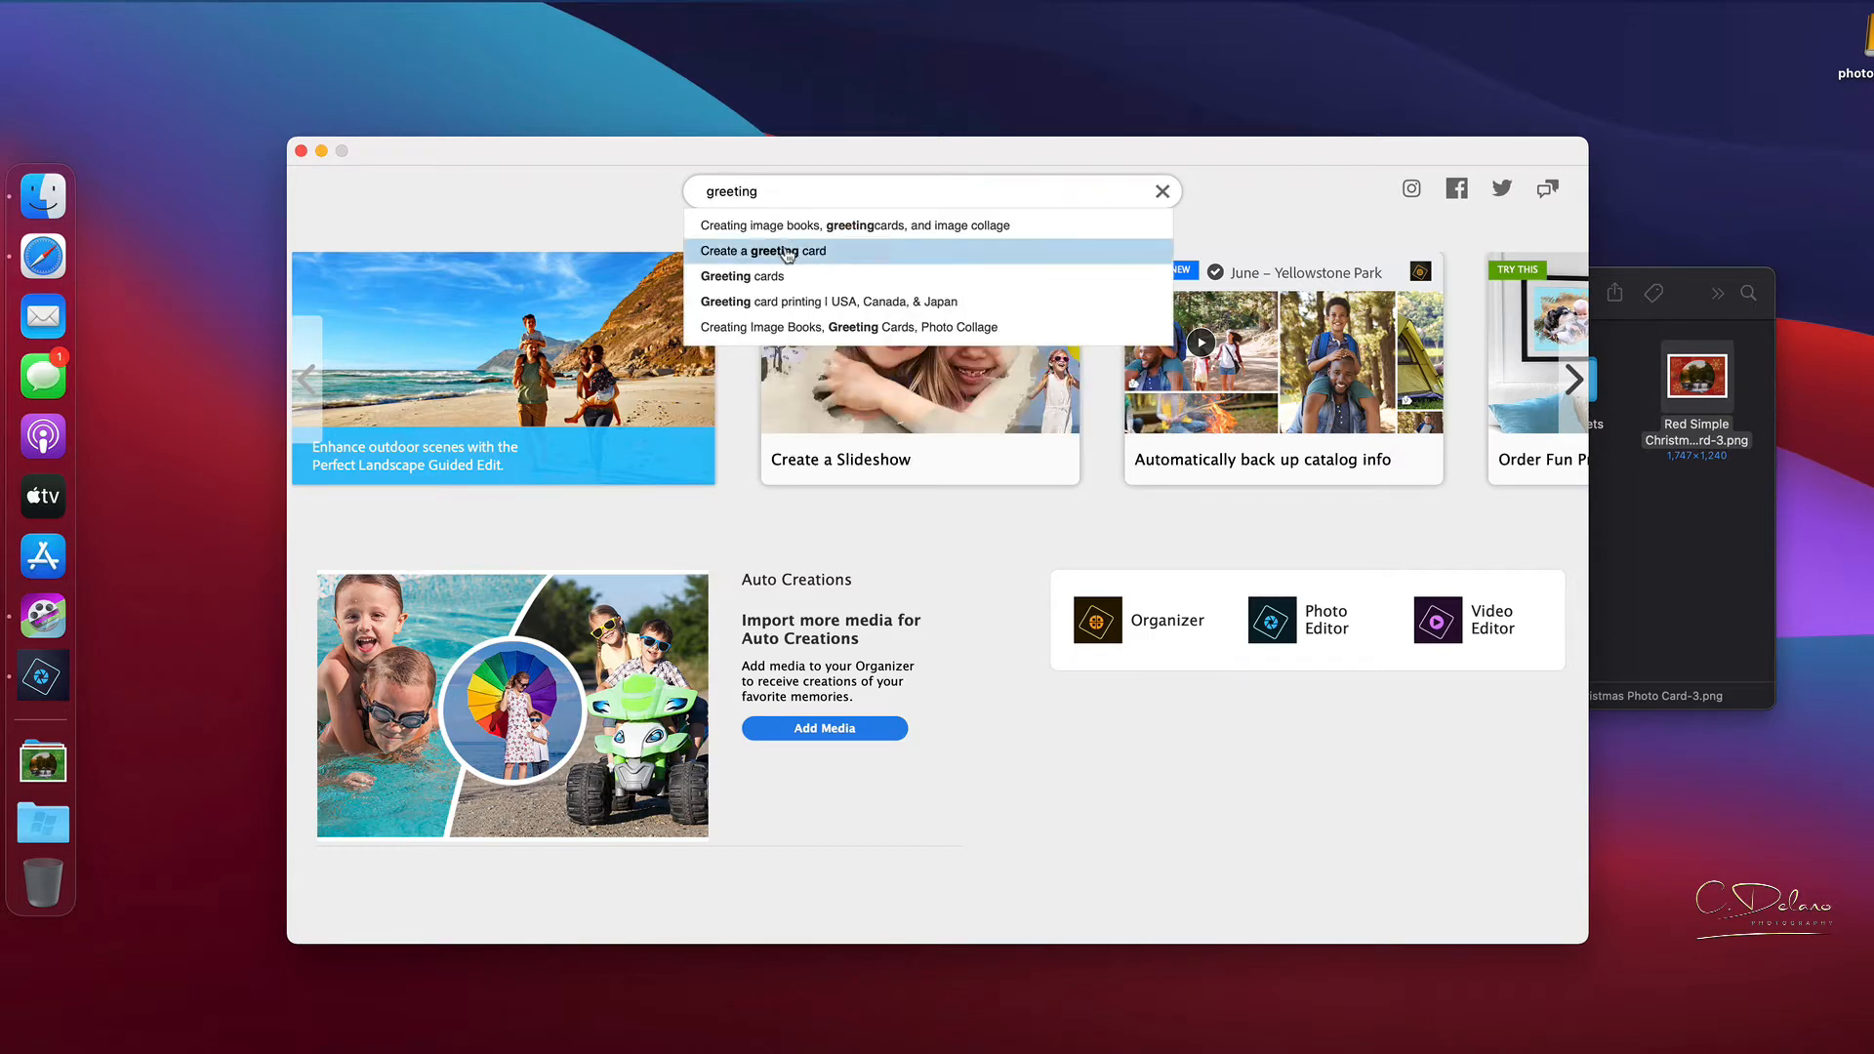
key("Return")
scroll(752, 391, "down", 5)
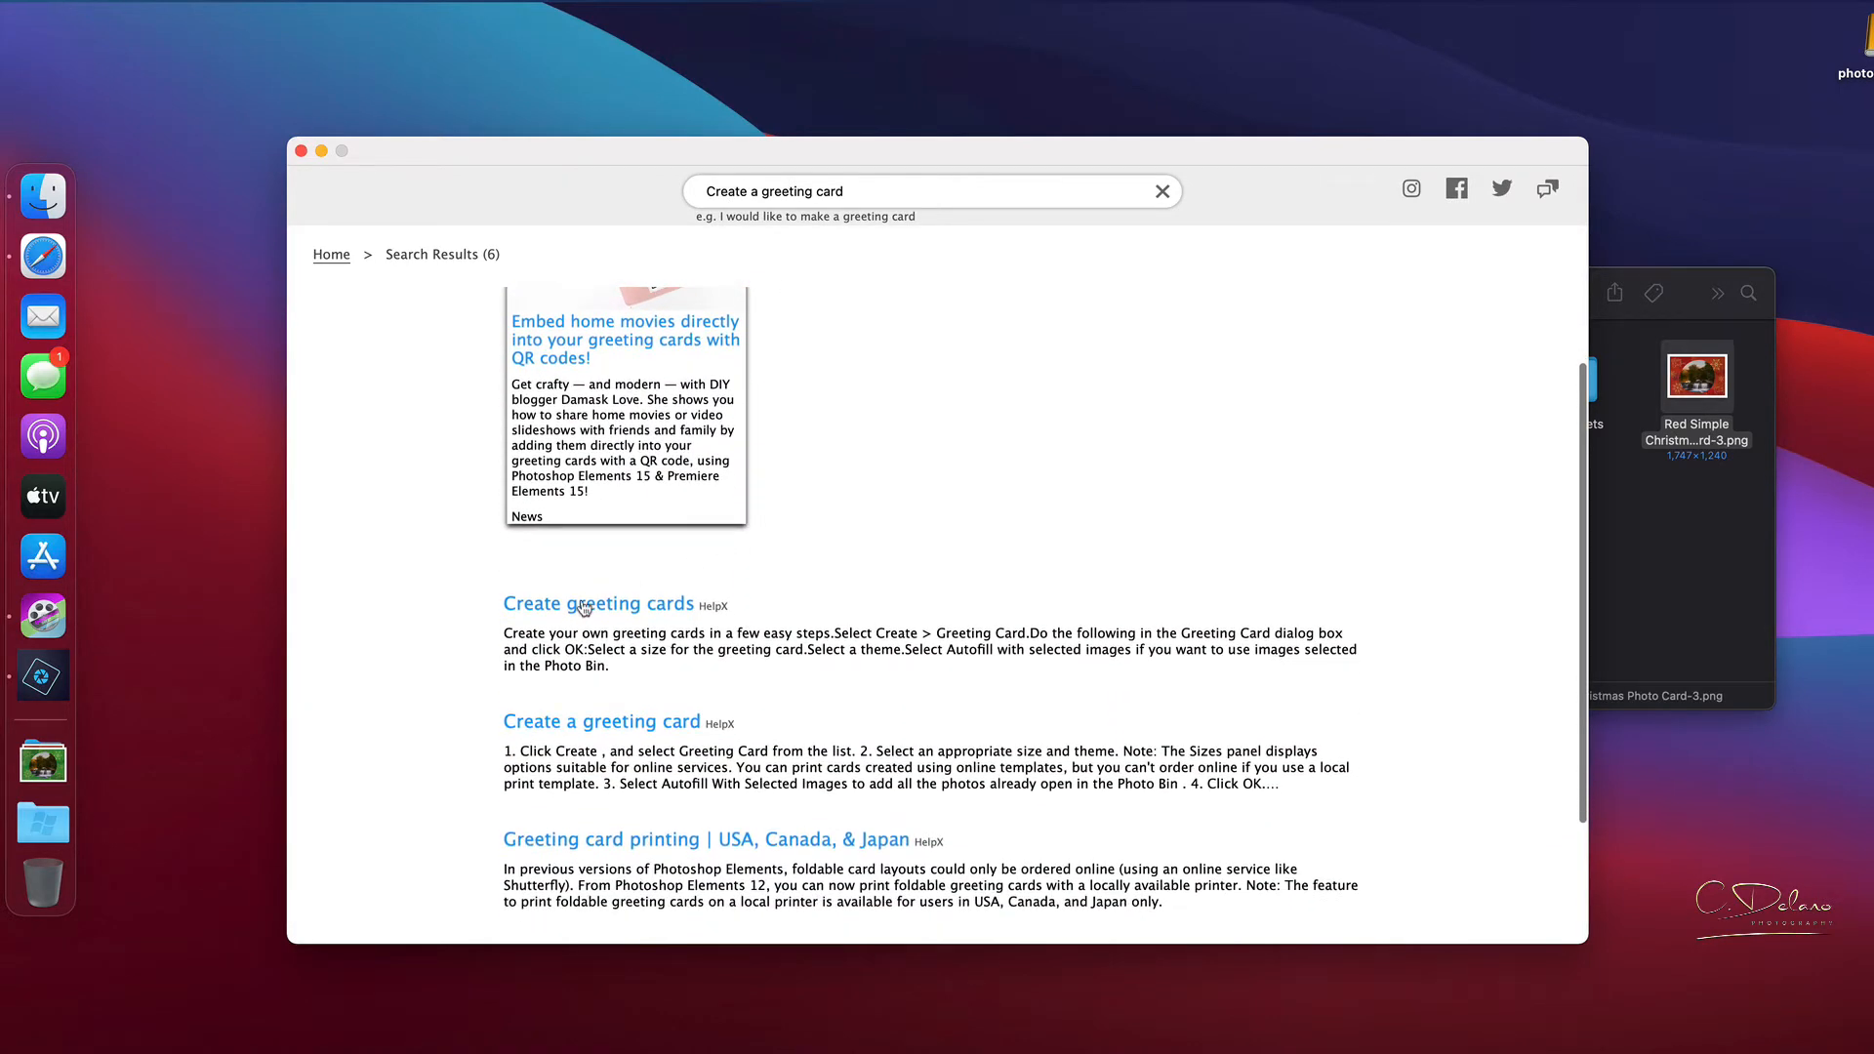
left_click(583, 605)
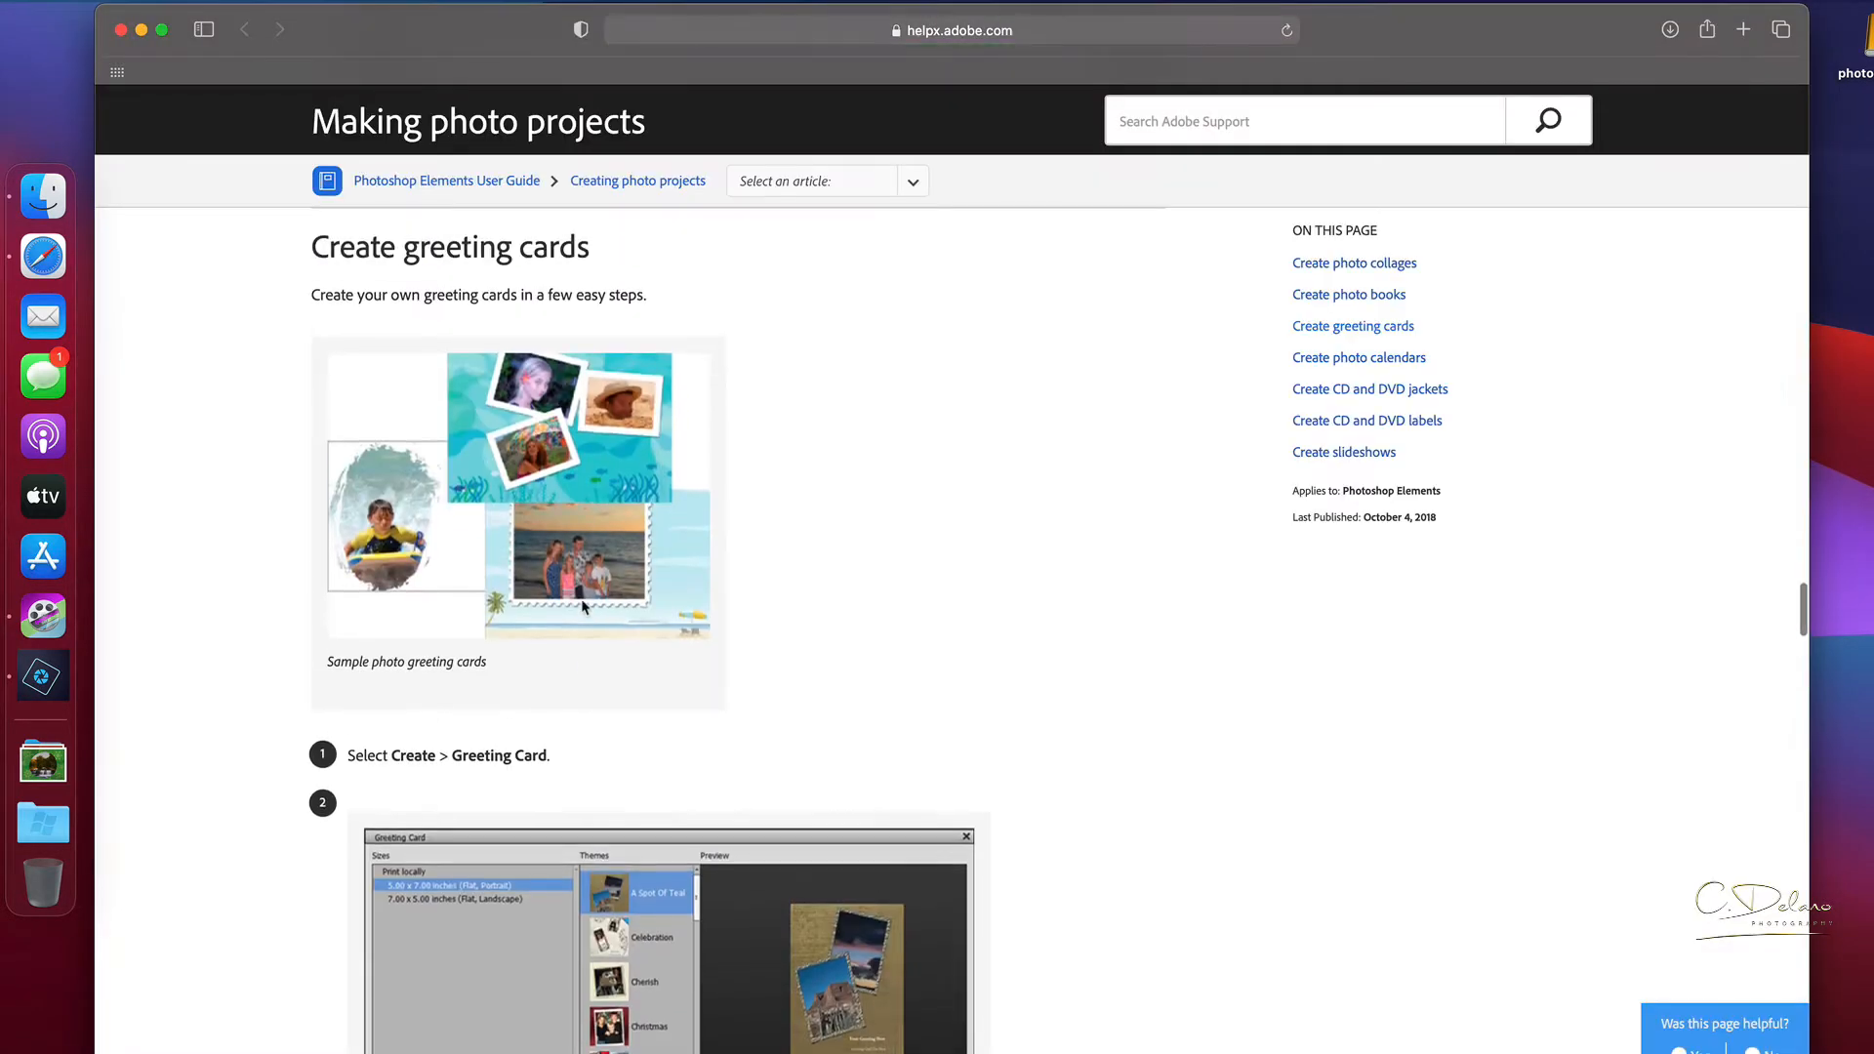
scroll(581, 607, "down", 3)
scroll(582, 608, "down", 10)
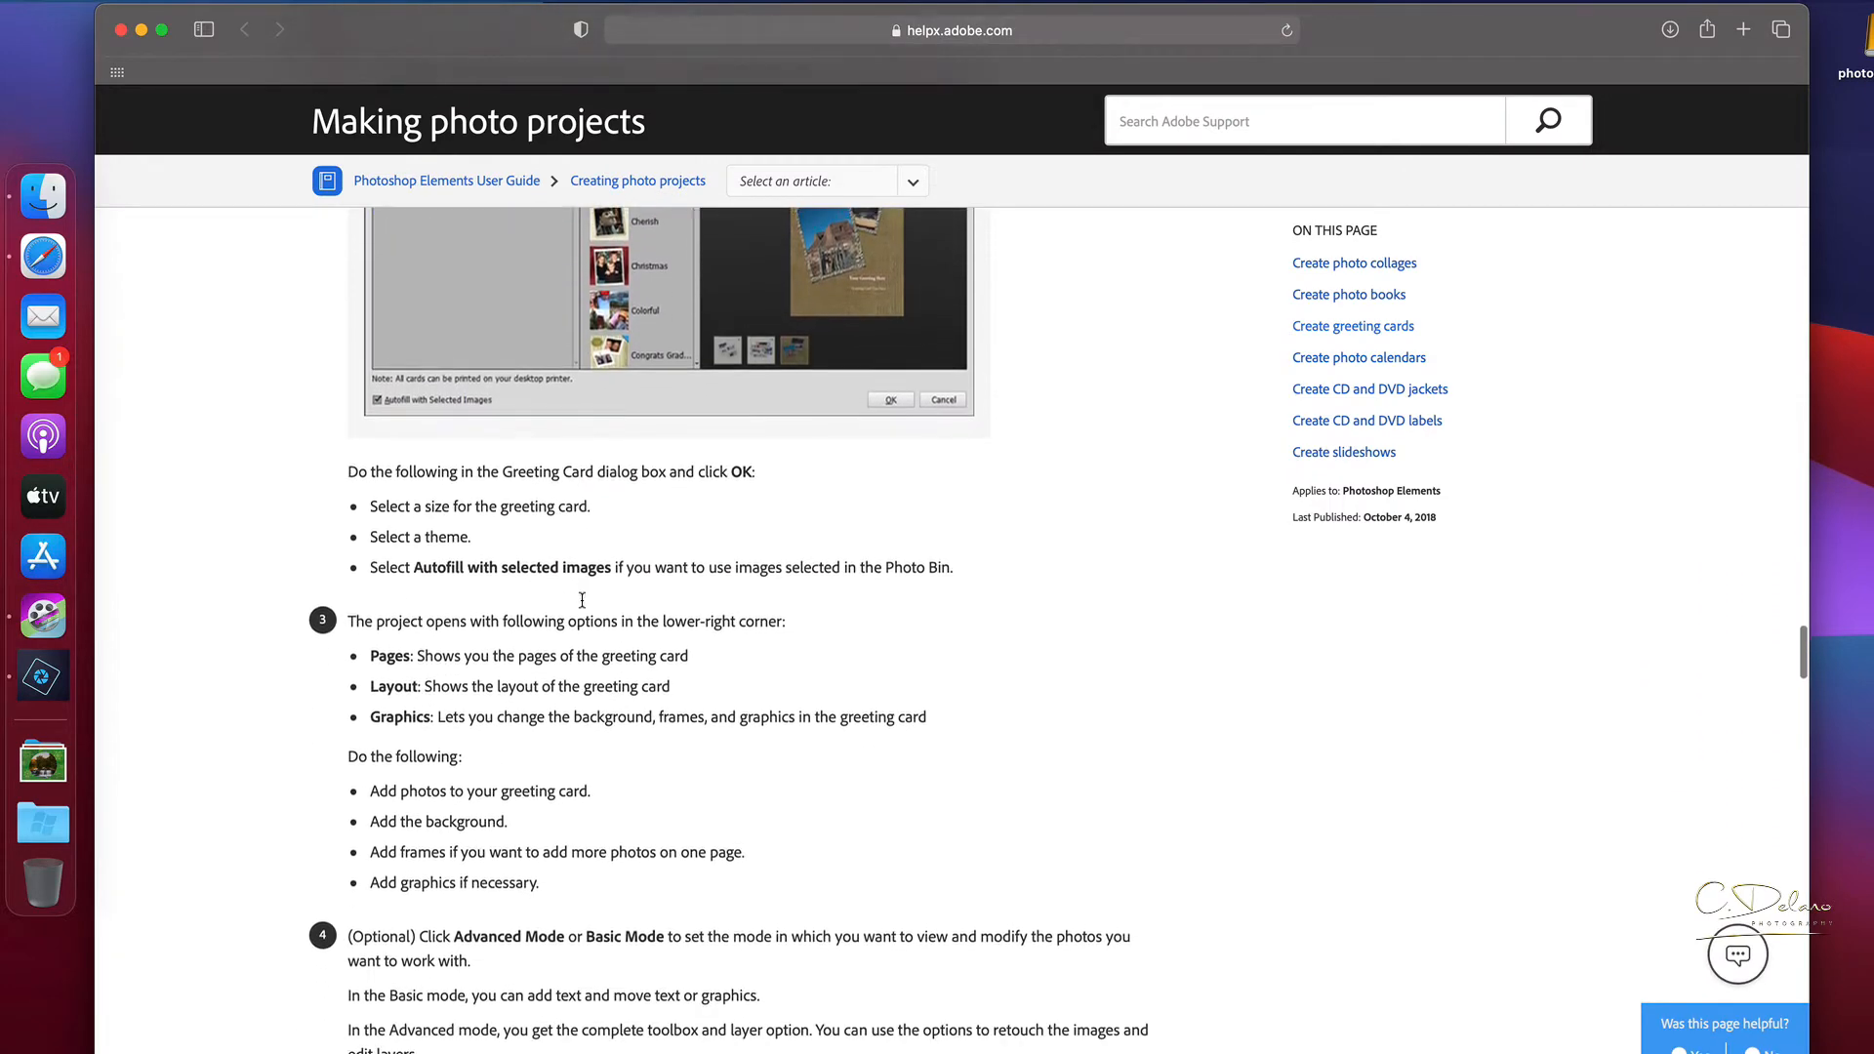
scroll(582, 603, "up", 5)
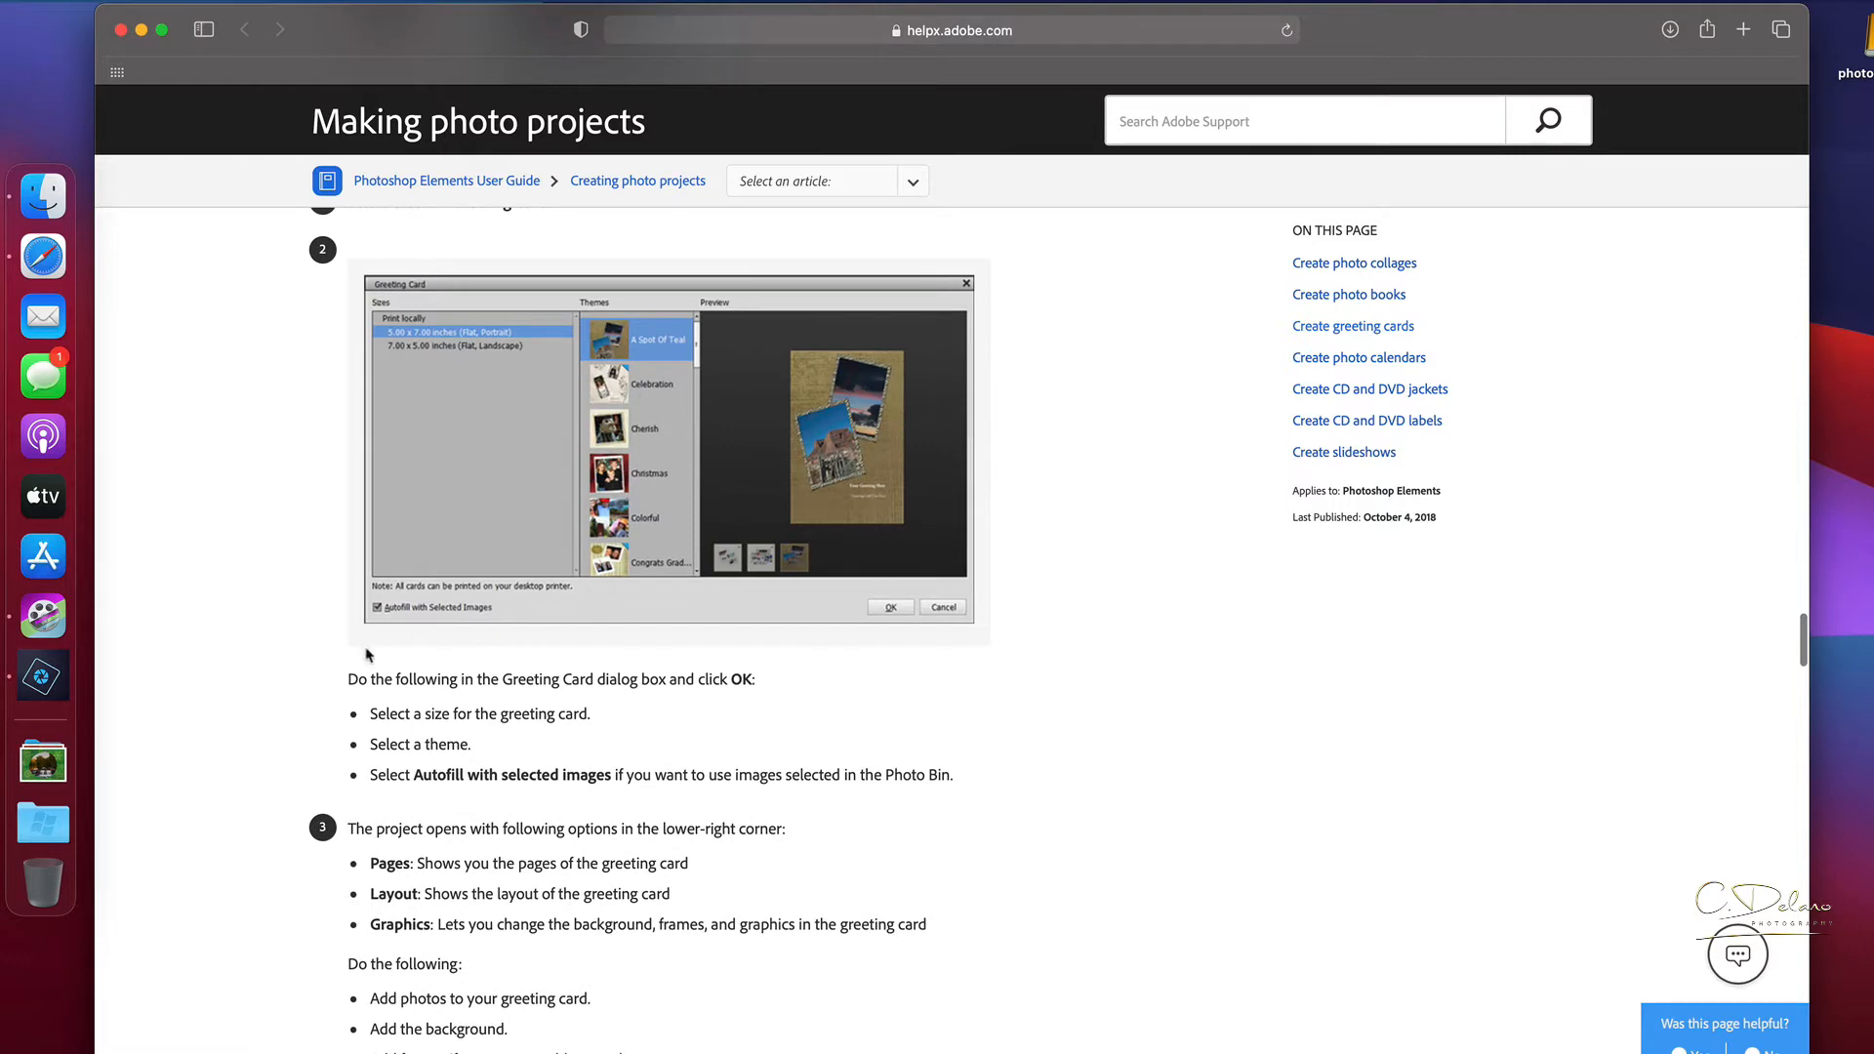
Switch back to Photoshop Elements, return to its home screen and open the Photo Editor.
left_click(41, 683)
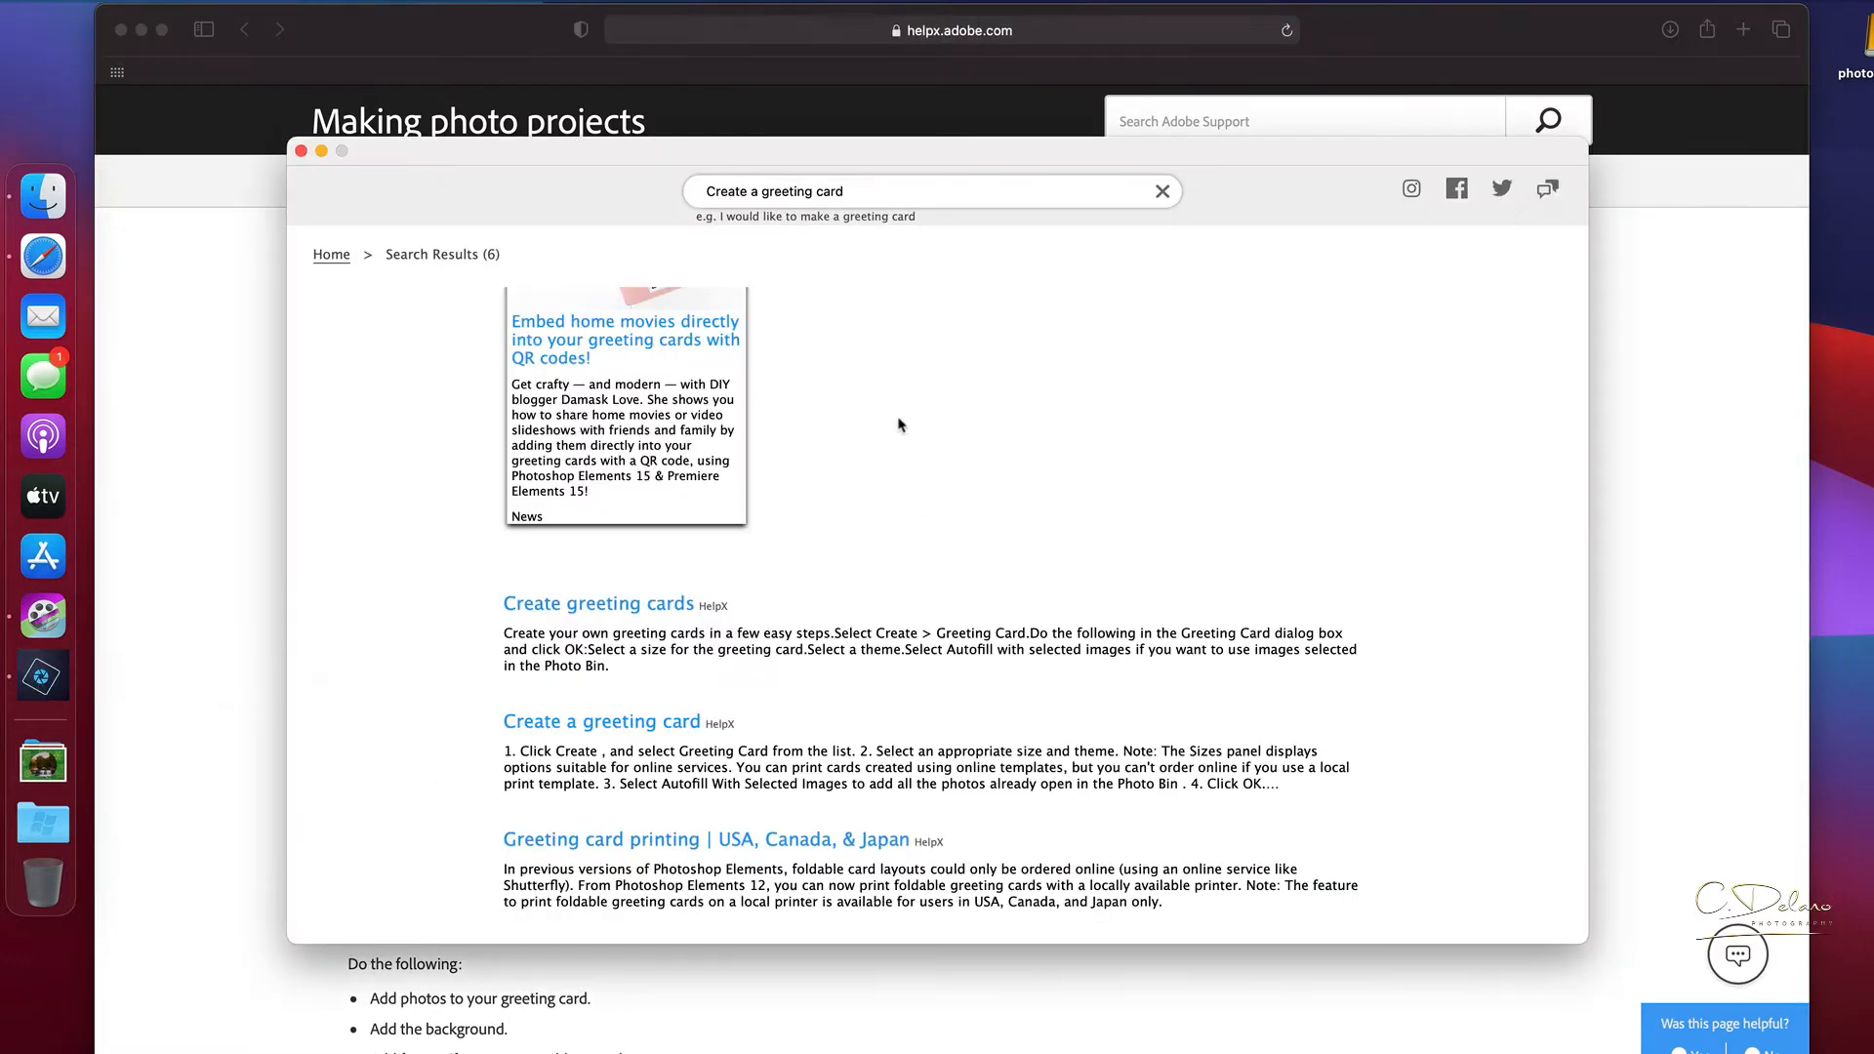
left_click(334, 255)
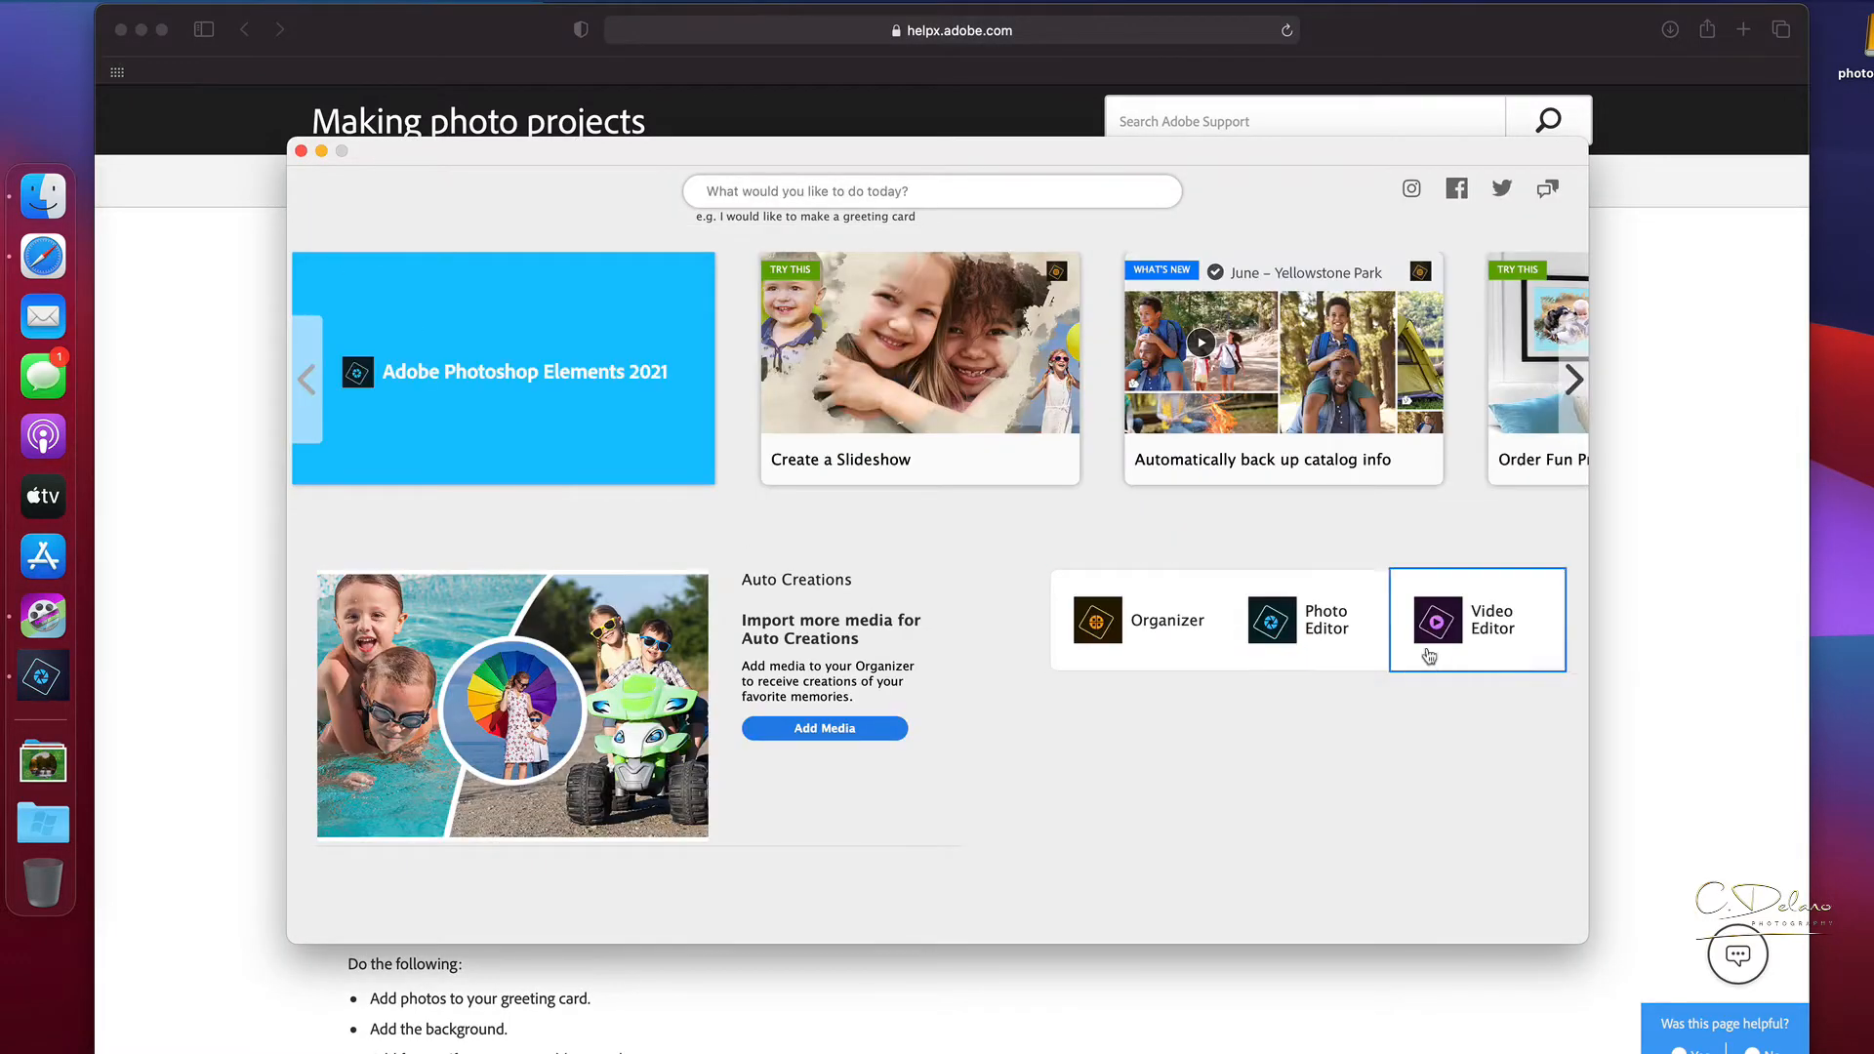
left_click(1305, 606)
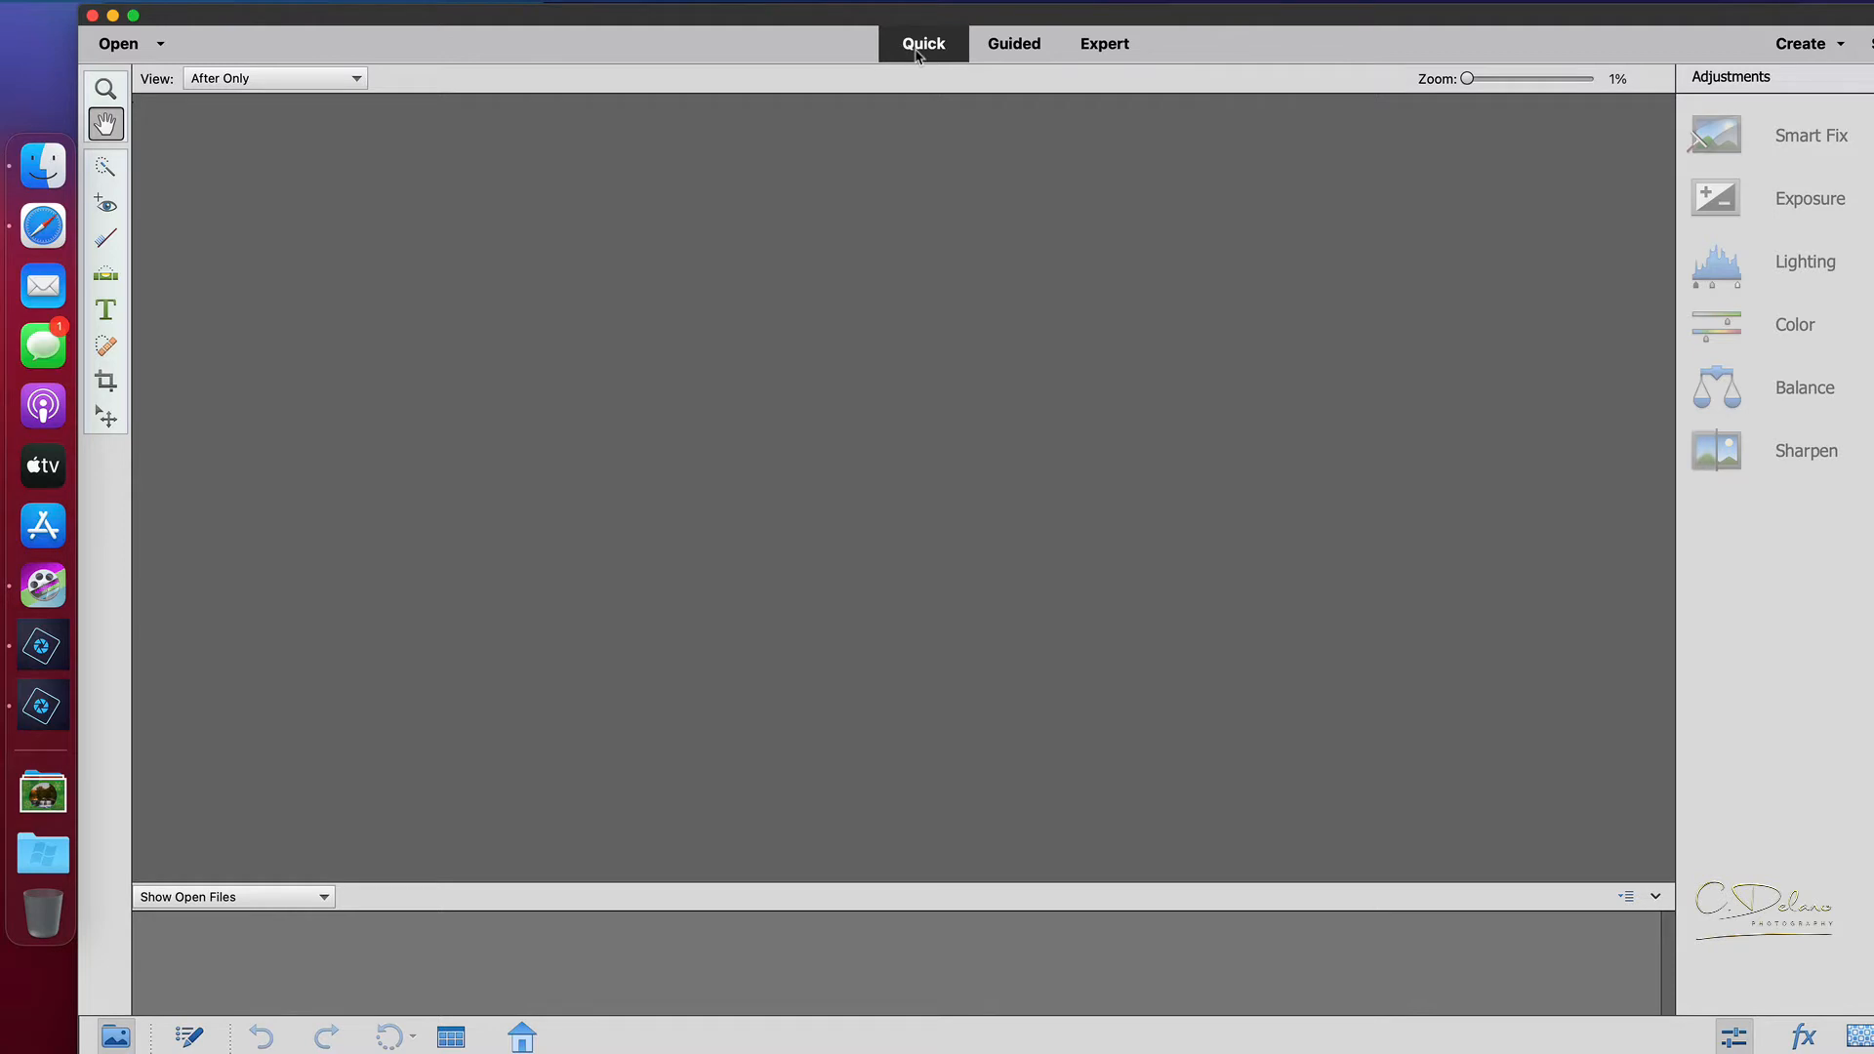
Create a 5.00 x 7.00 inches flat portrait greeting card with the Christmas theme.
left_click(1802, 45)
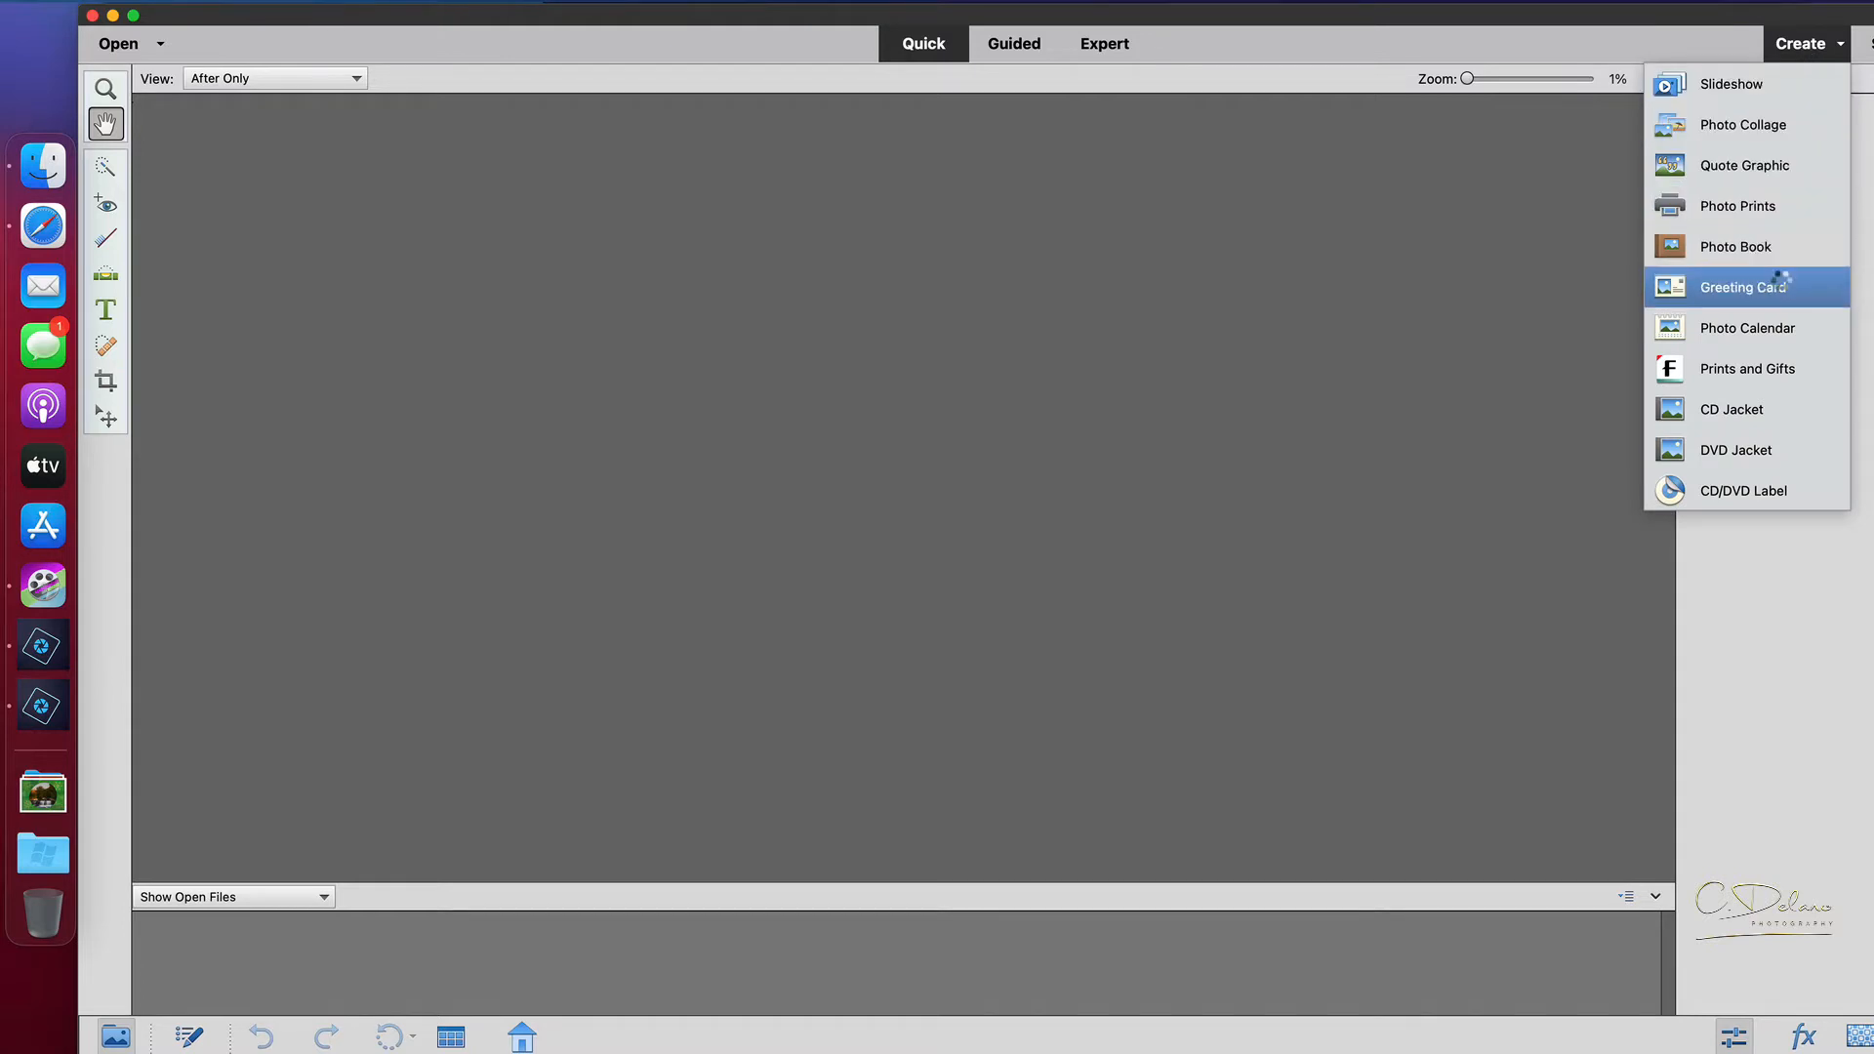
left_click(1783, 286)
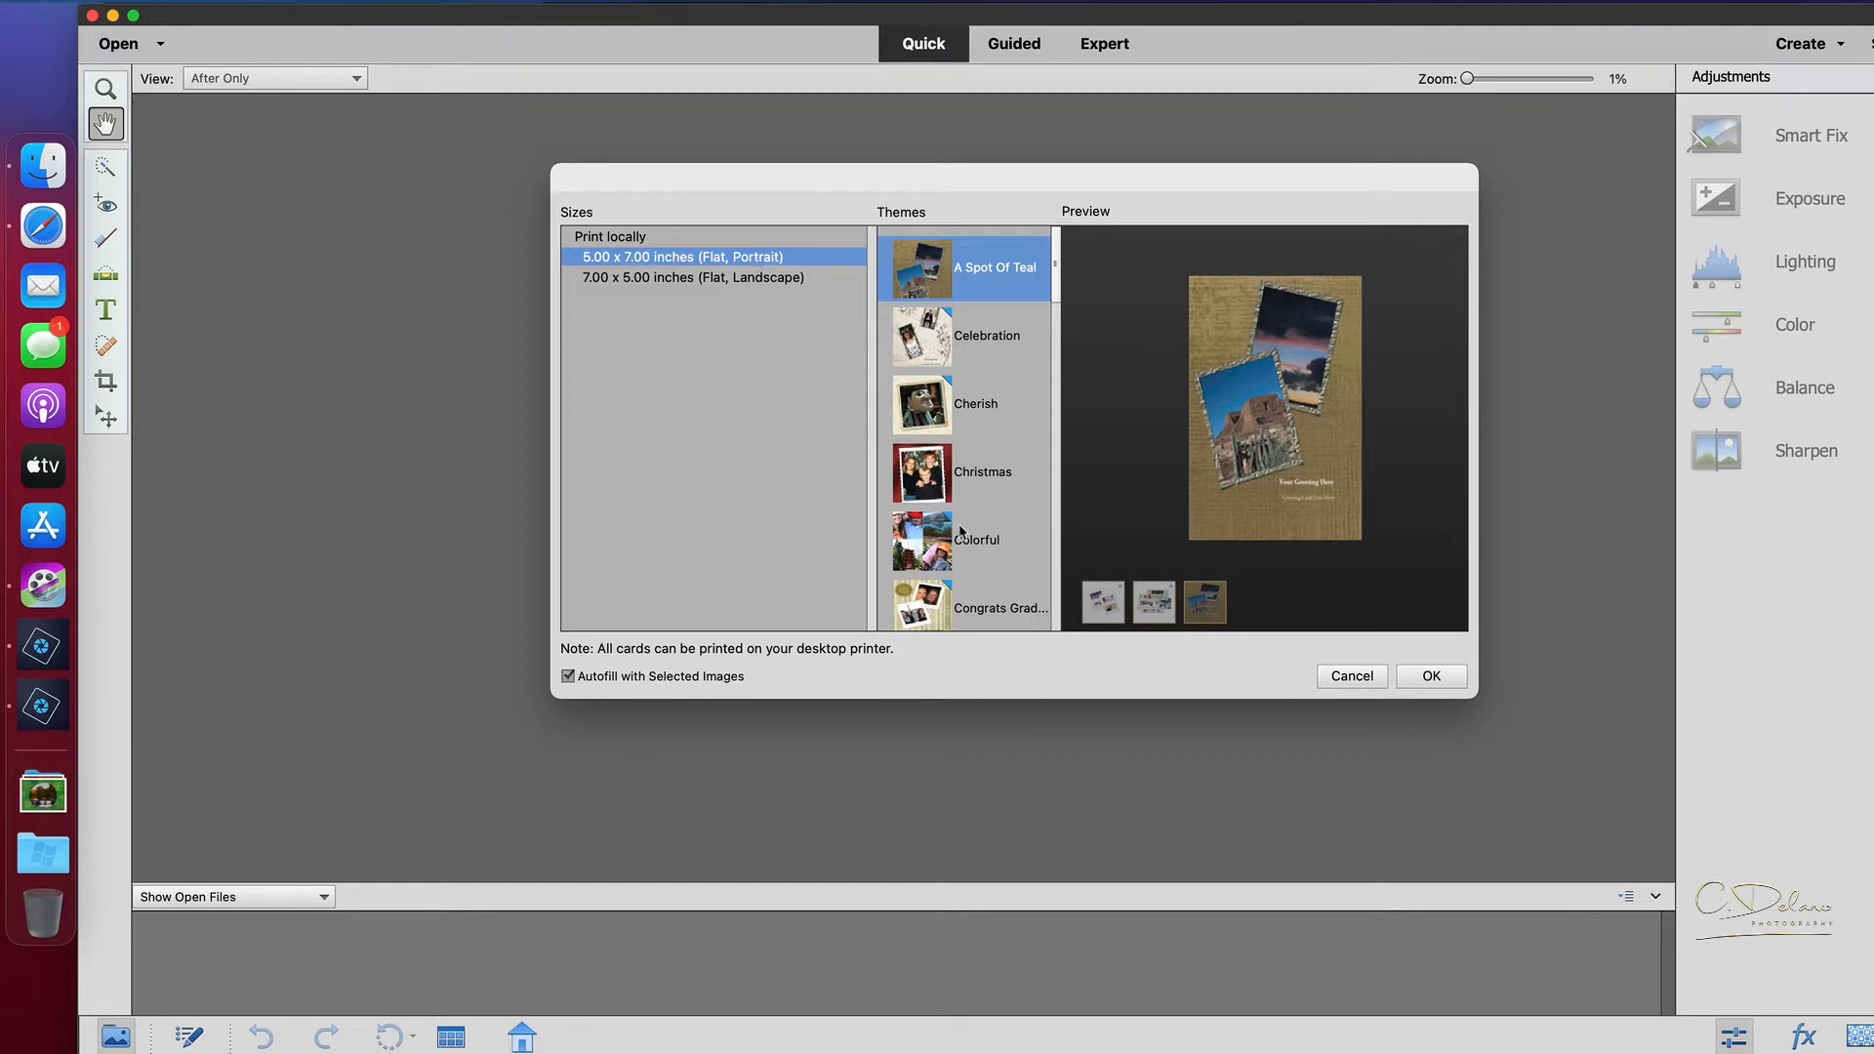
left_click(970, 478)
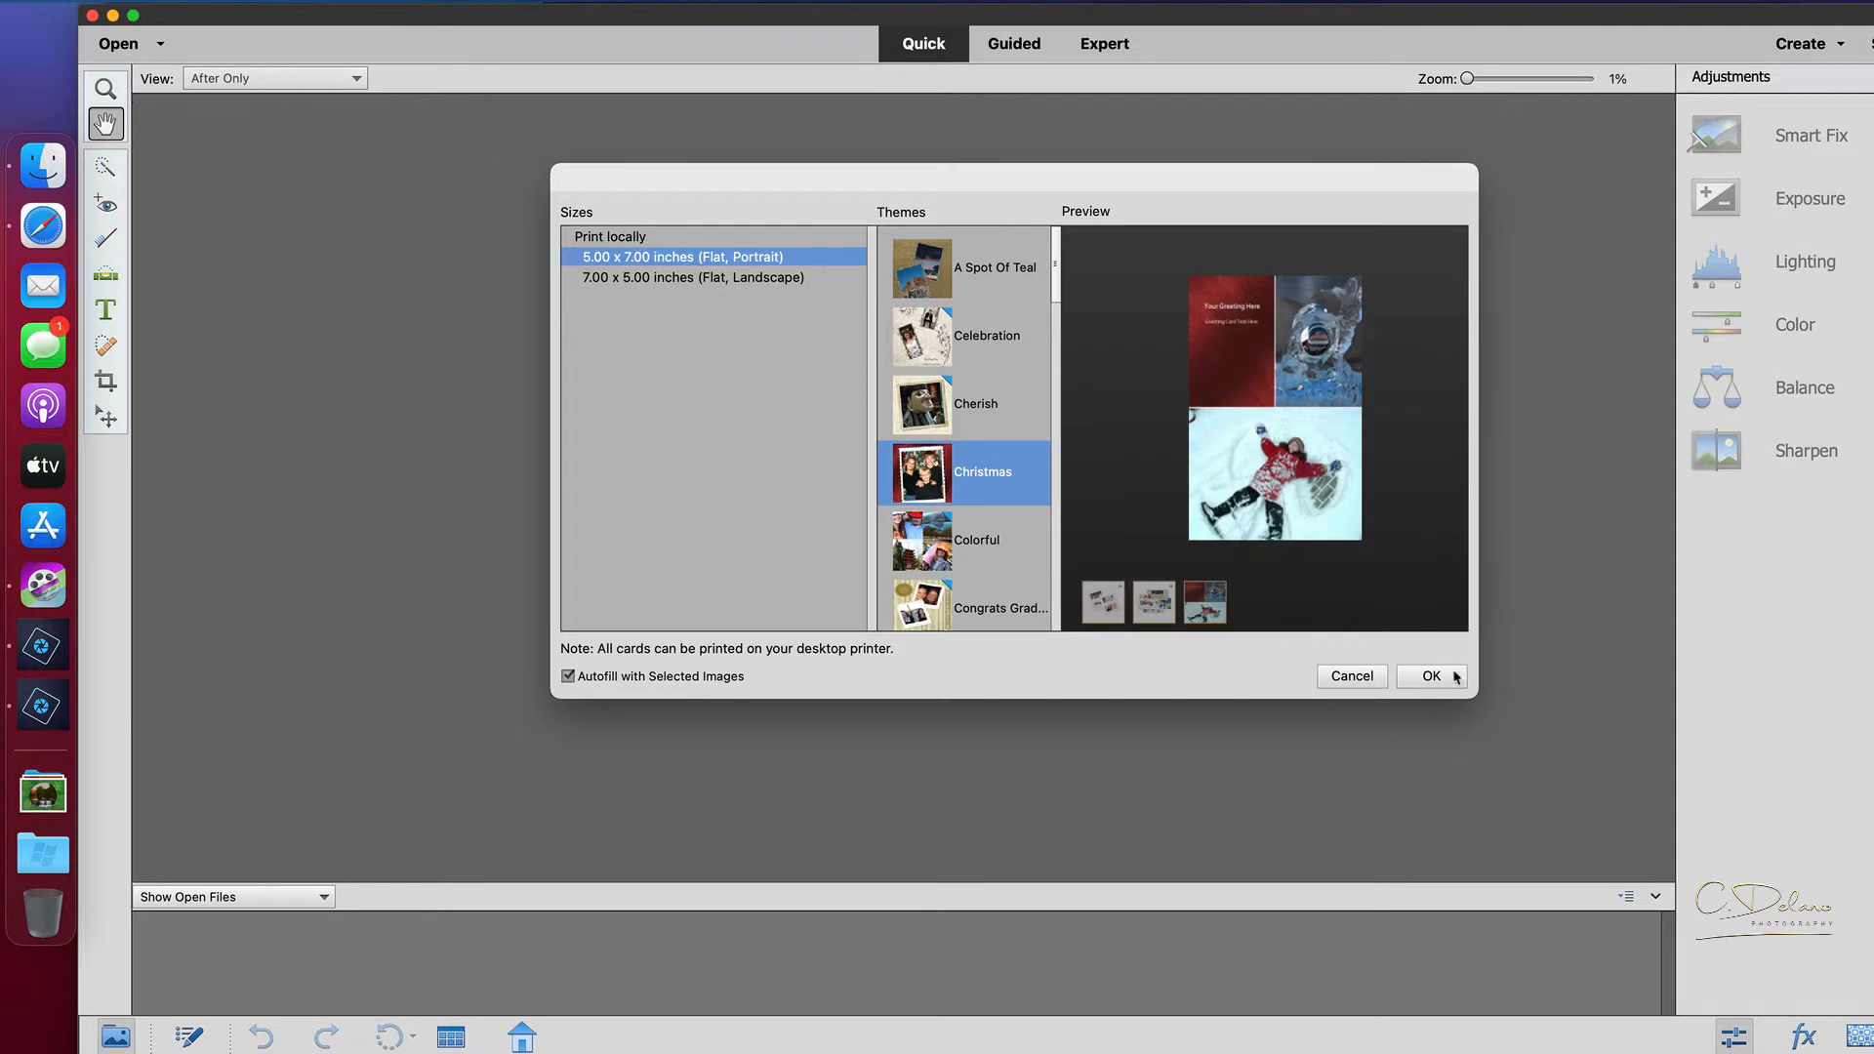
left_click(1446, 677)
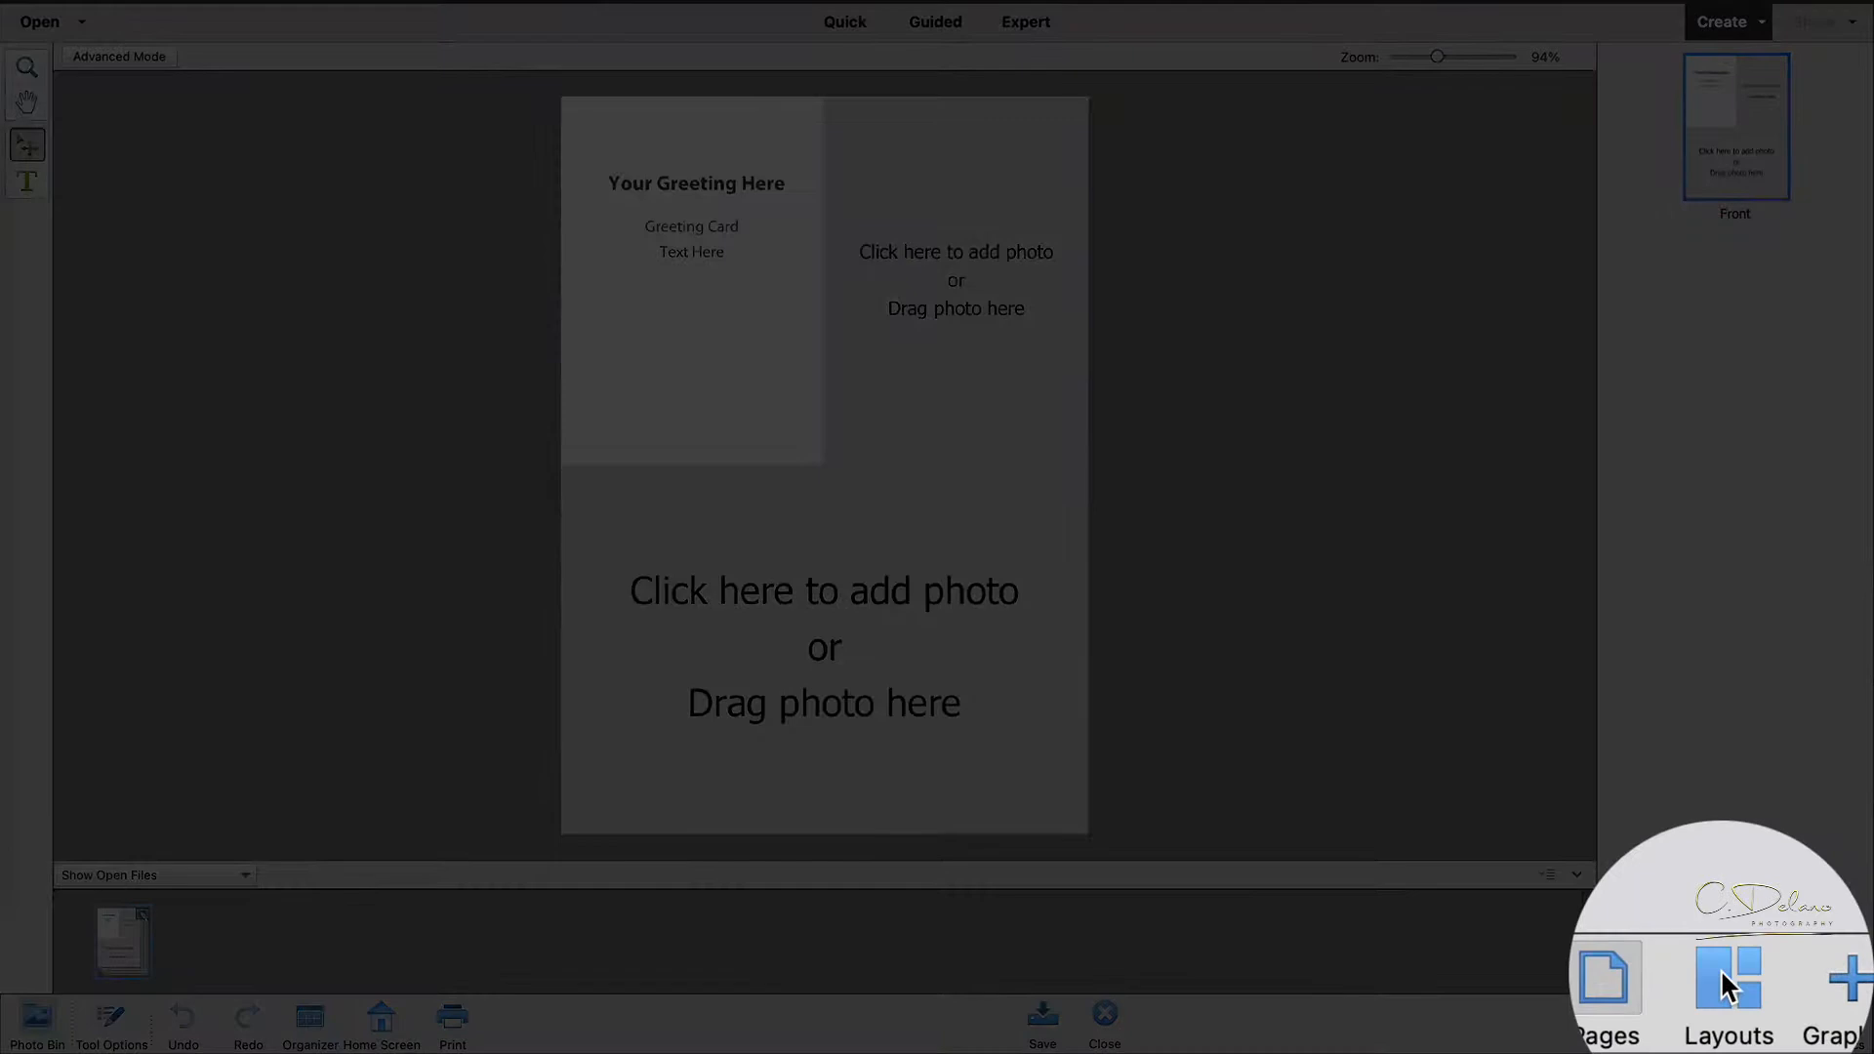
Apply the two-photo layout with tilted frames and greeting text at the lower right, plus the red background with gold snowflakes.
left_click(1724, 981)
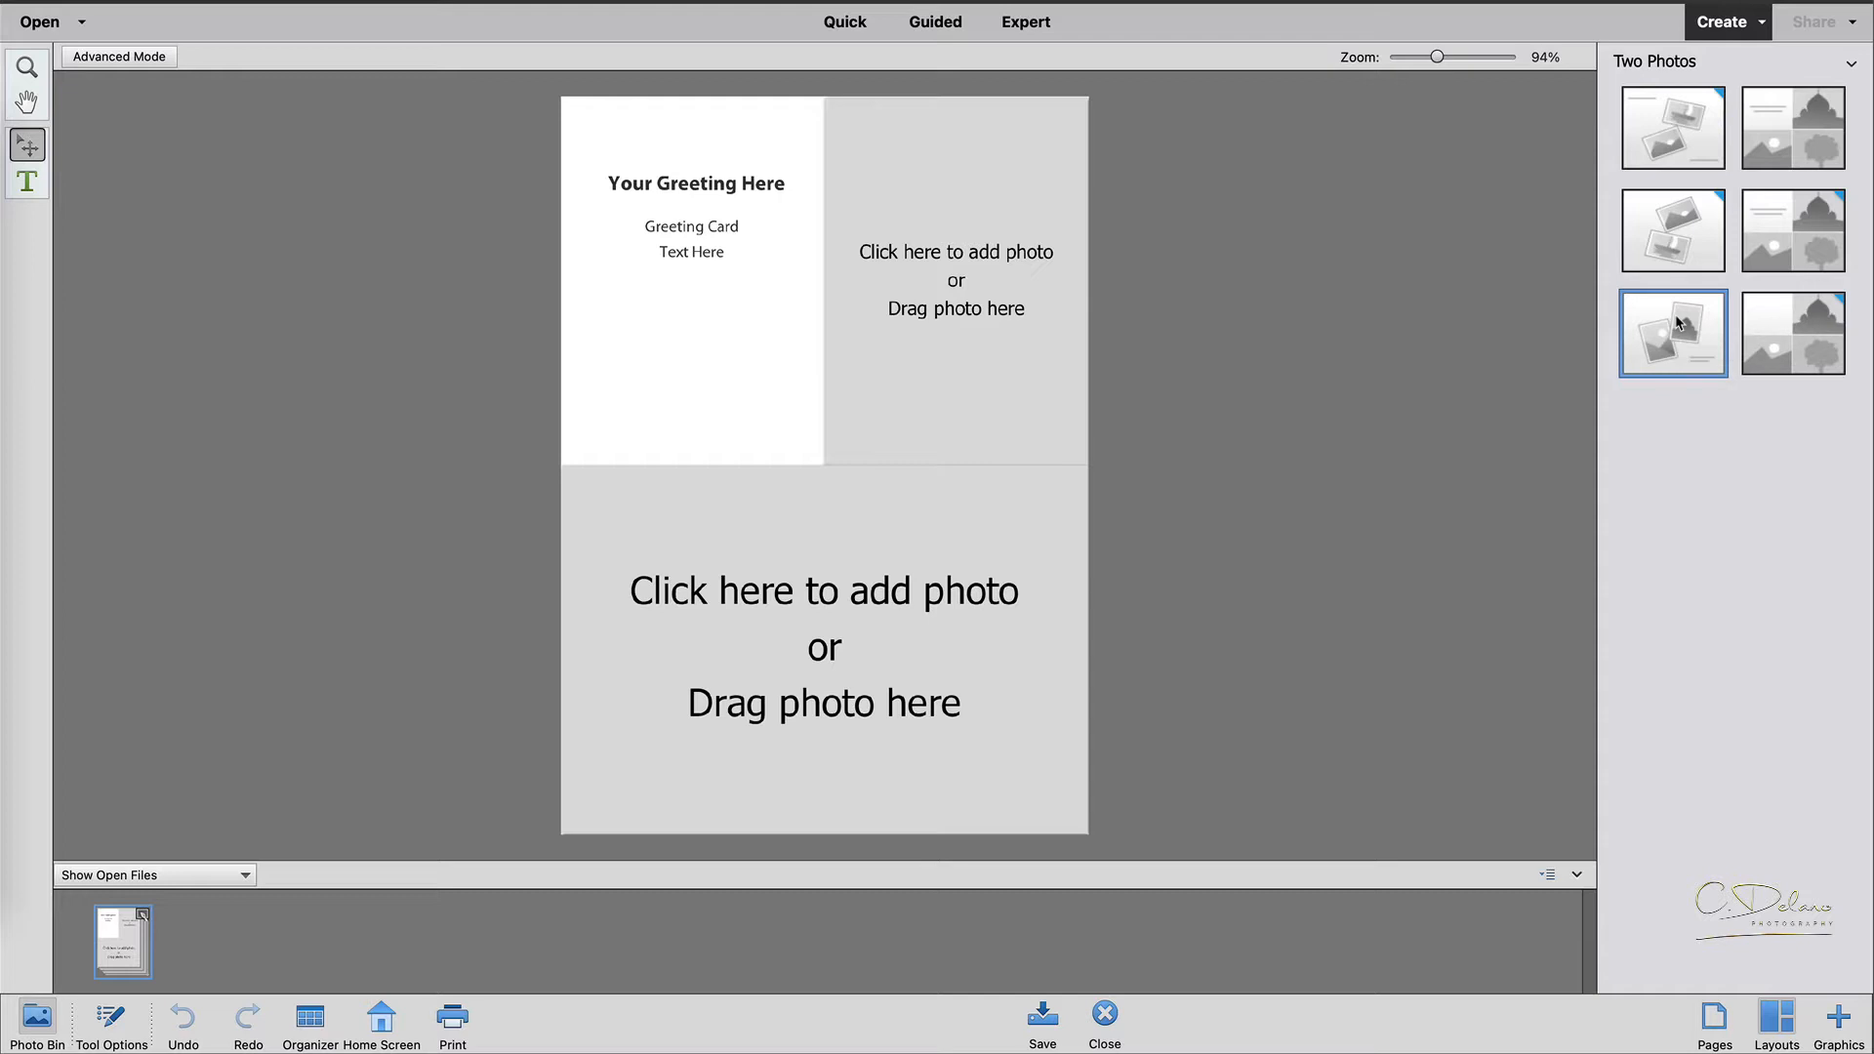
left_click(1678, 323)
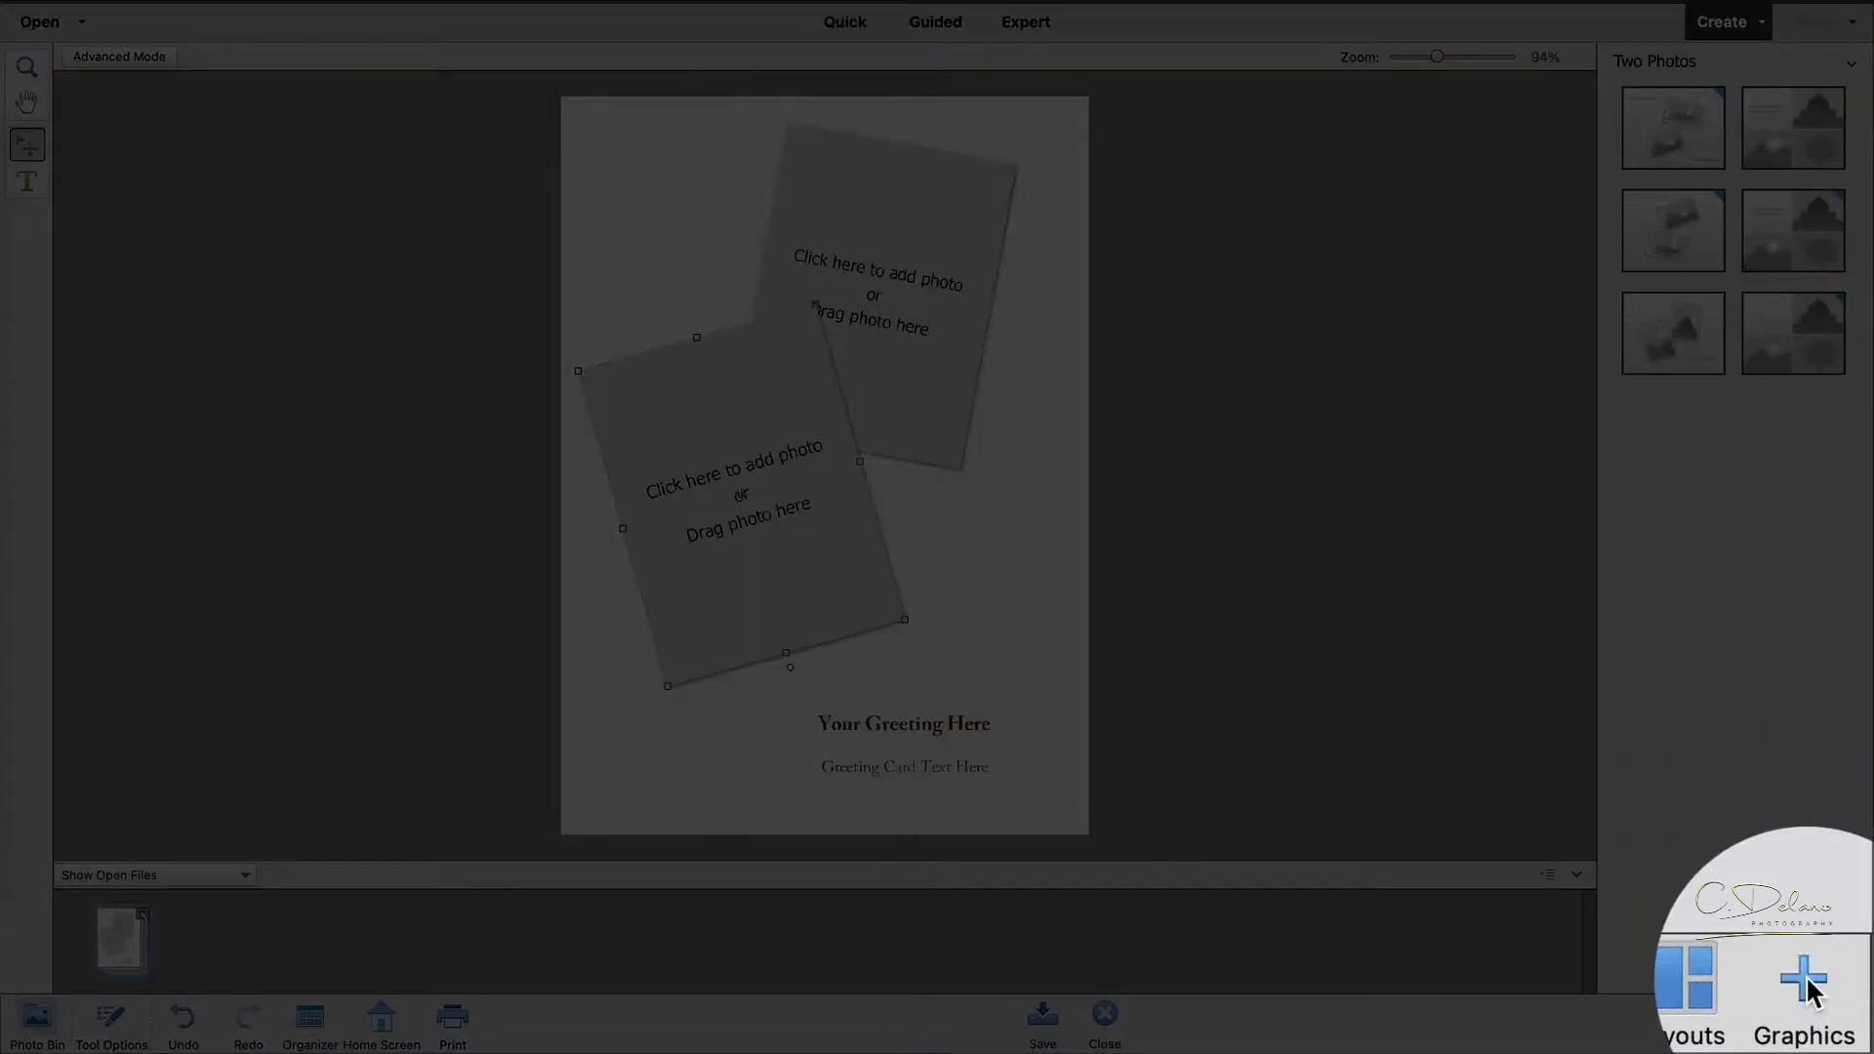
left_click(1838, 1018)
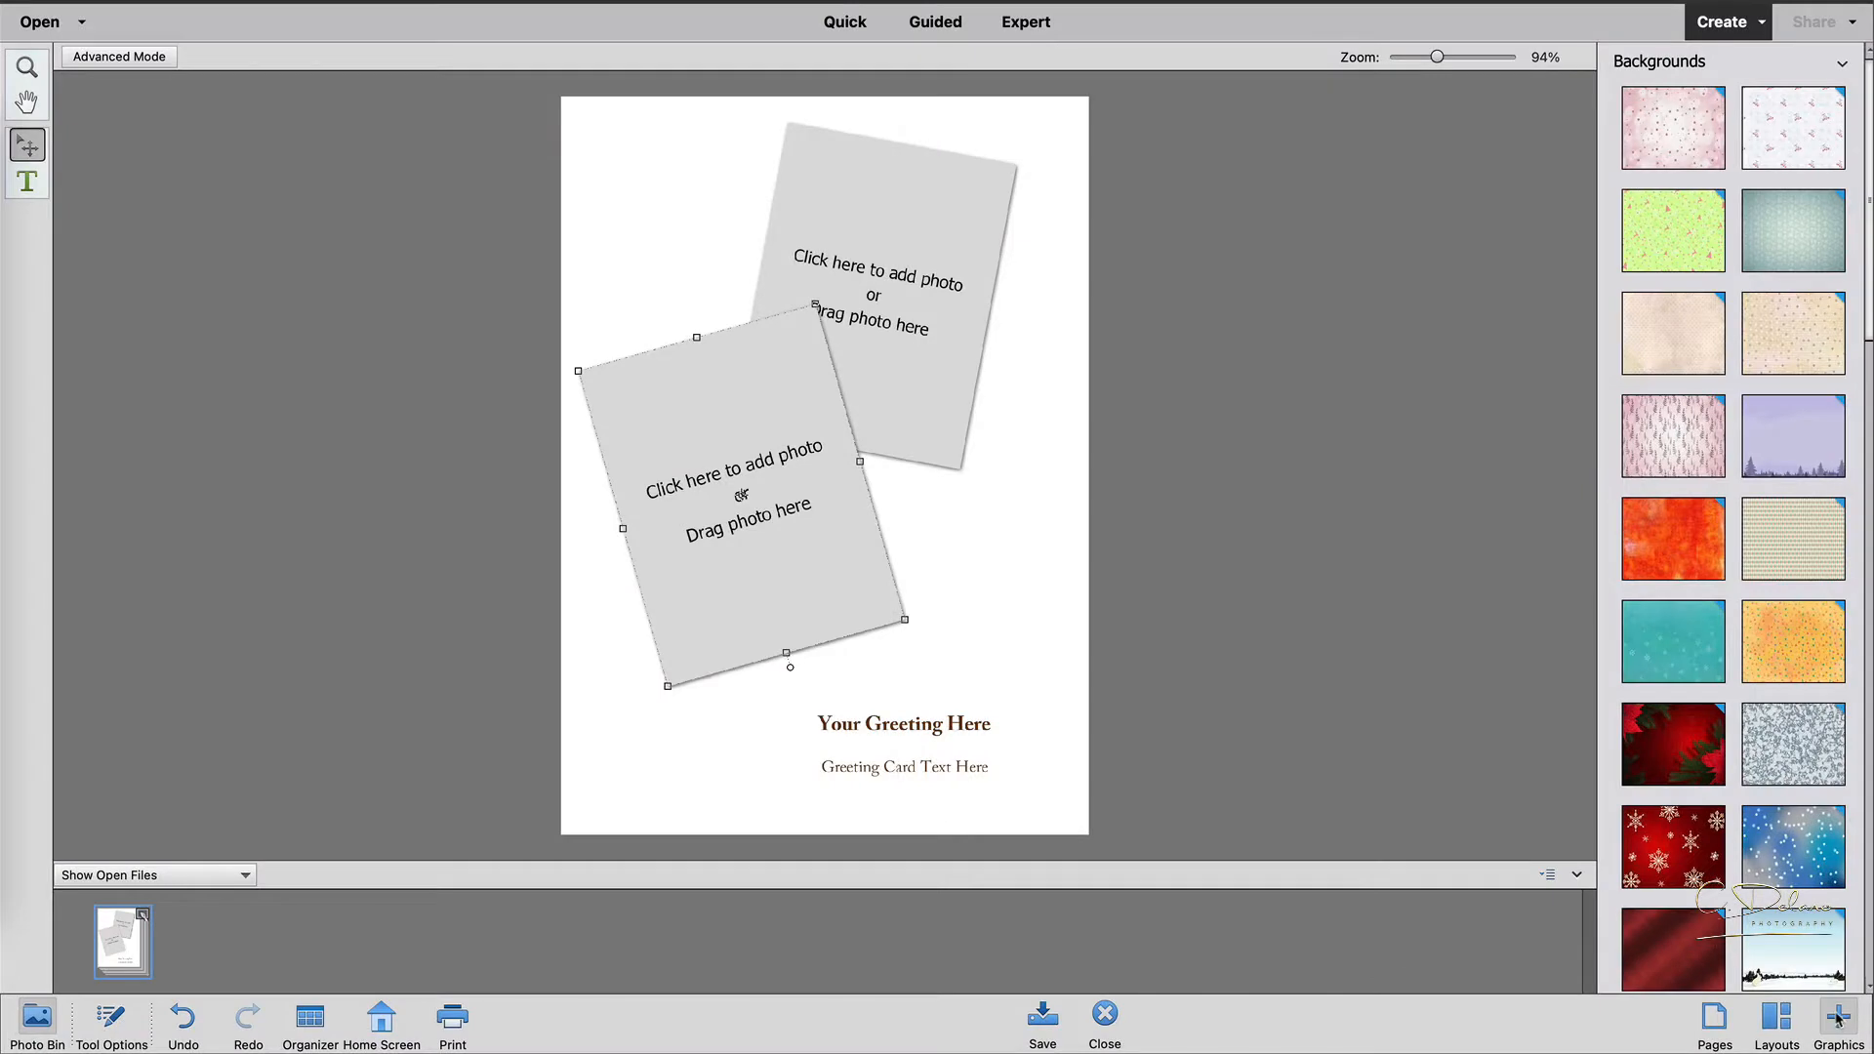
left_click(1671, 845)
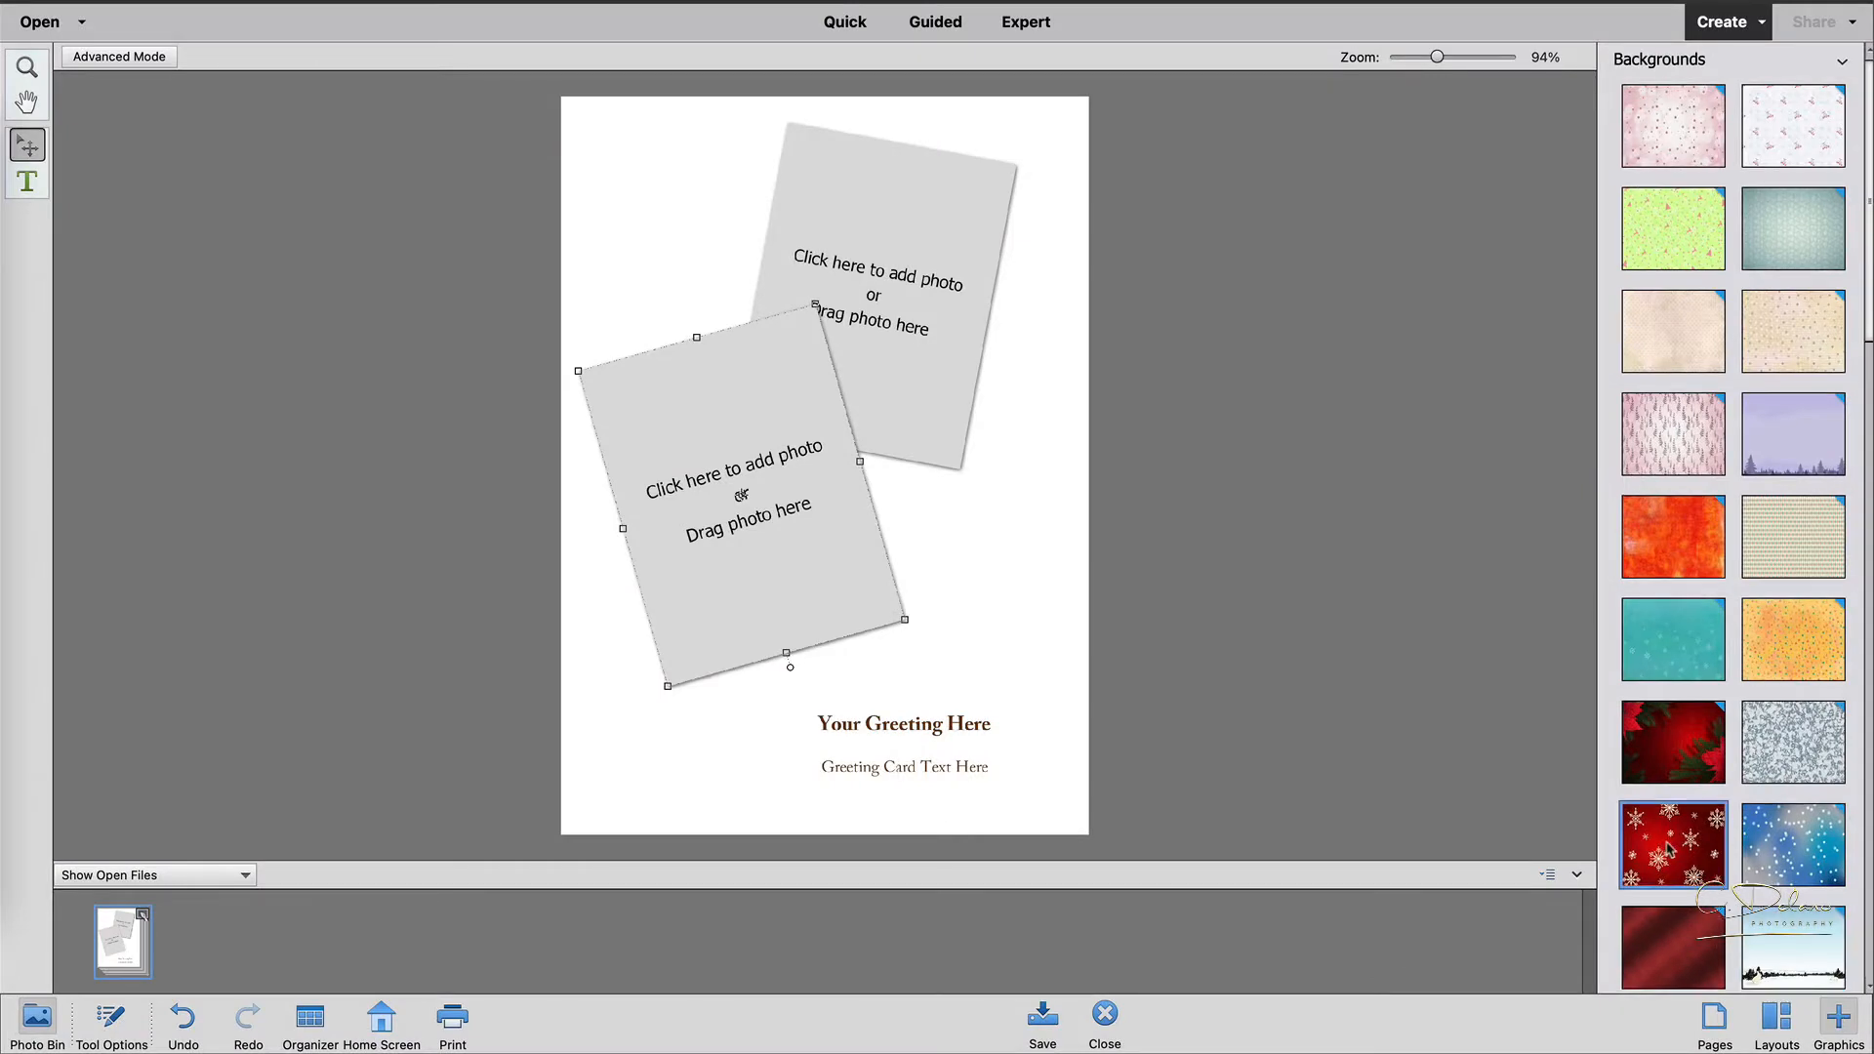
scroll(1672, 847, "down", 1)
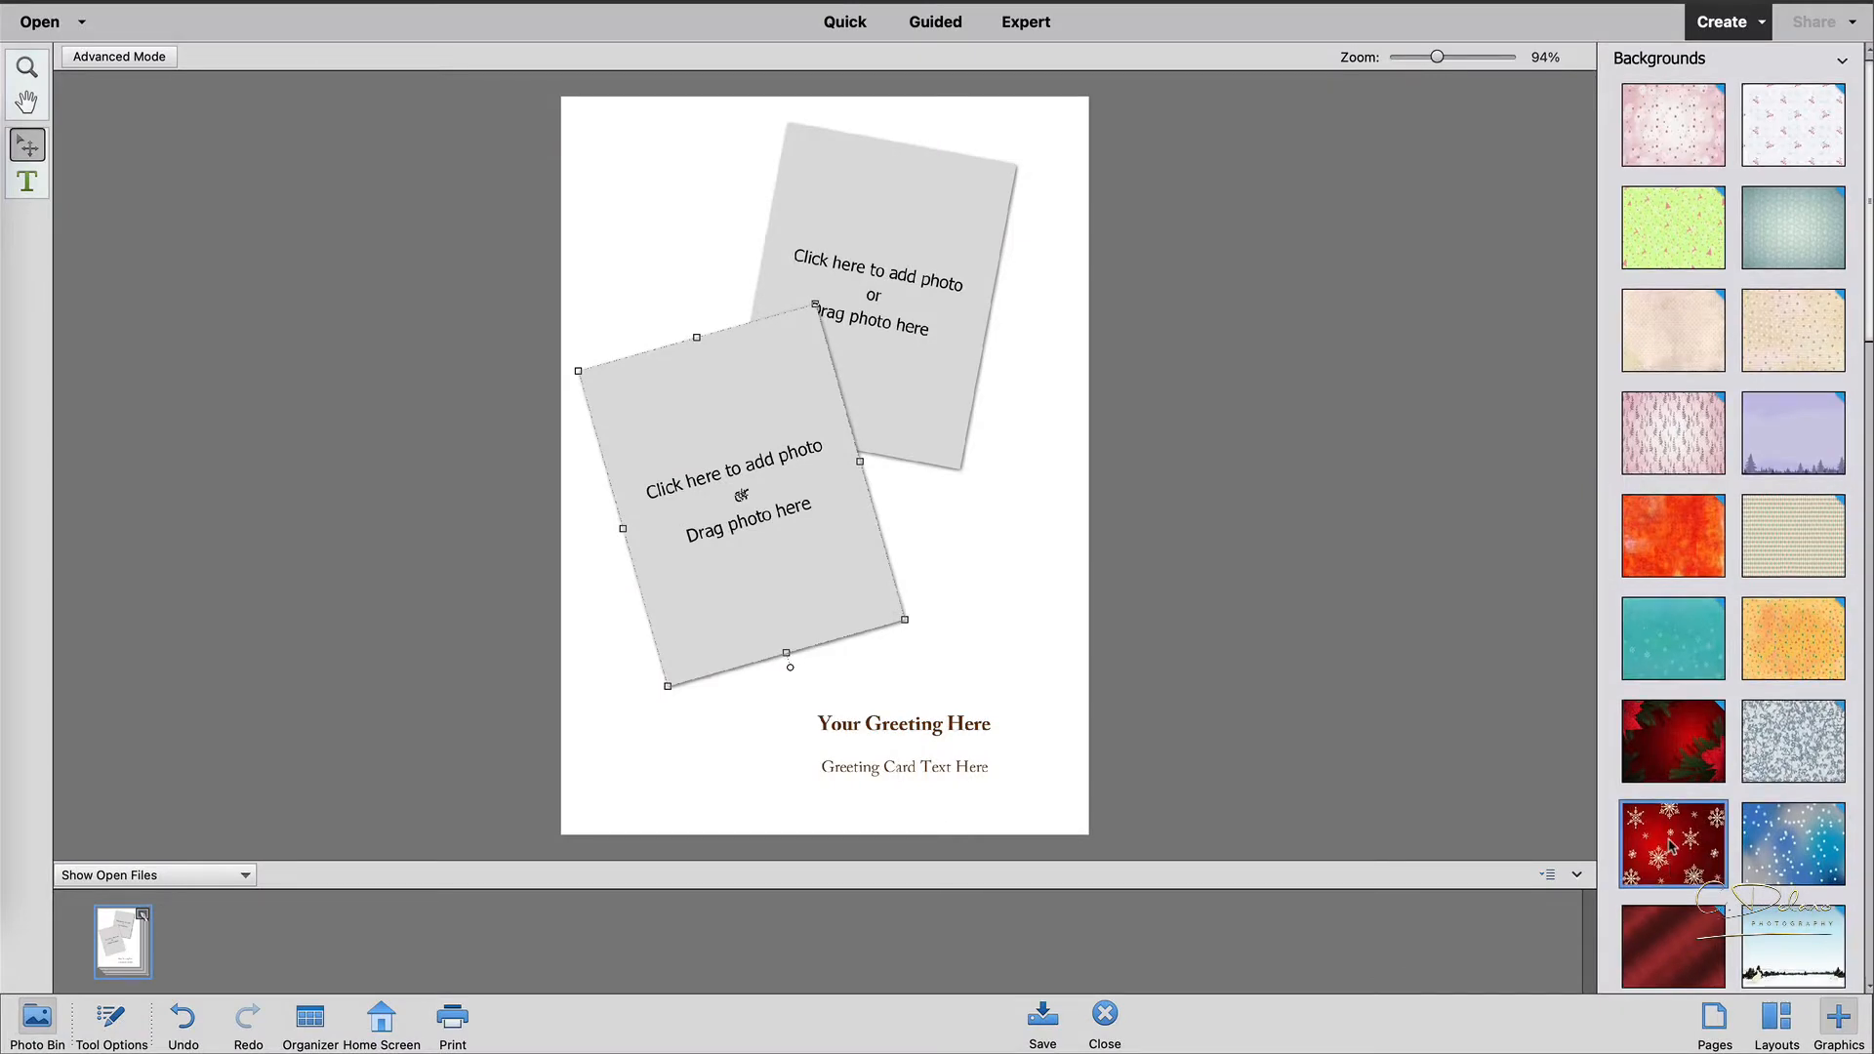
double_click(1671, 845)
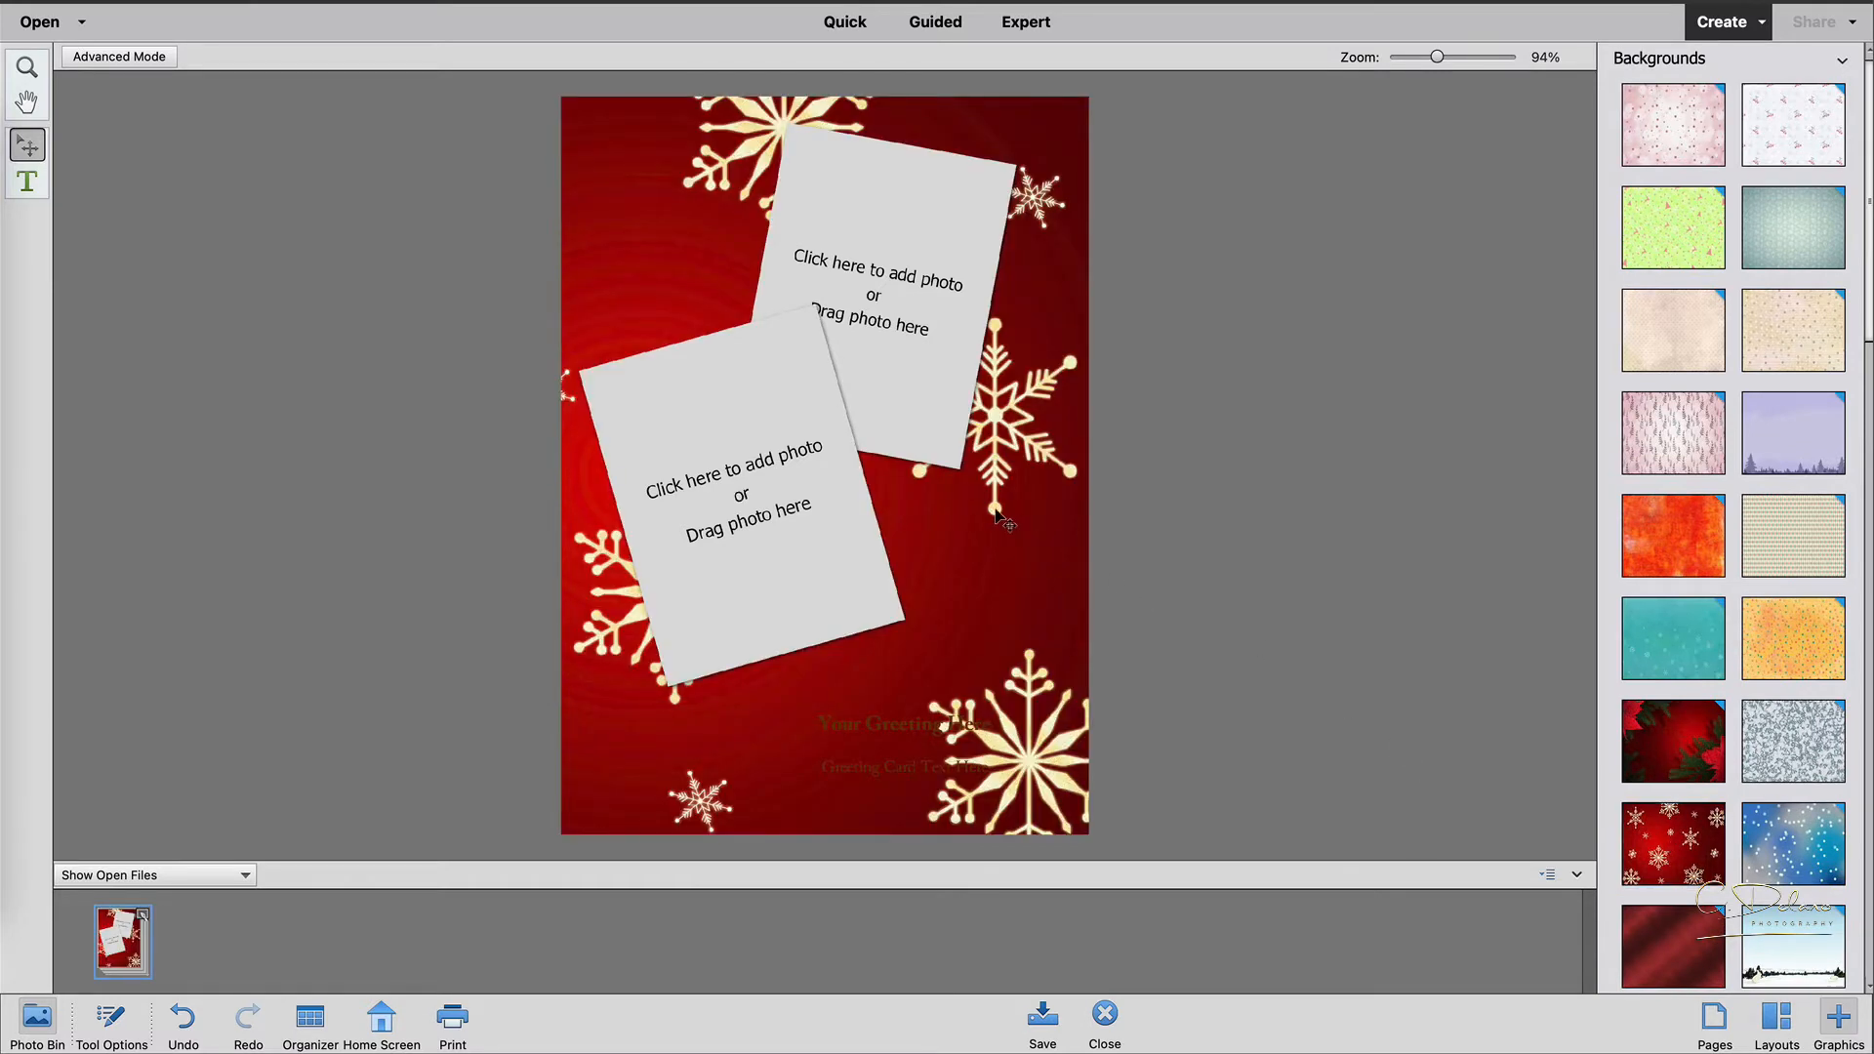
Fill the card's upper photo frame with 52frames_useatripod.jpg from the 52-frames folder.
left_click(874, 307)
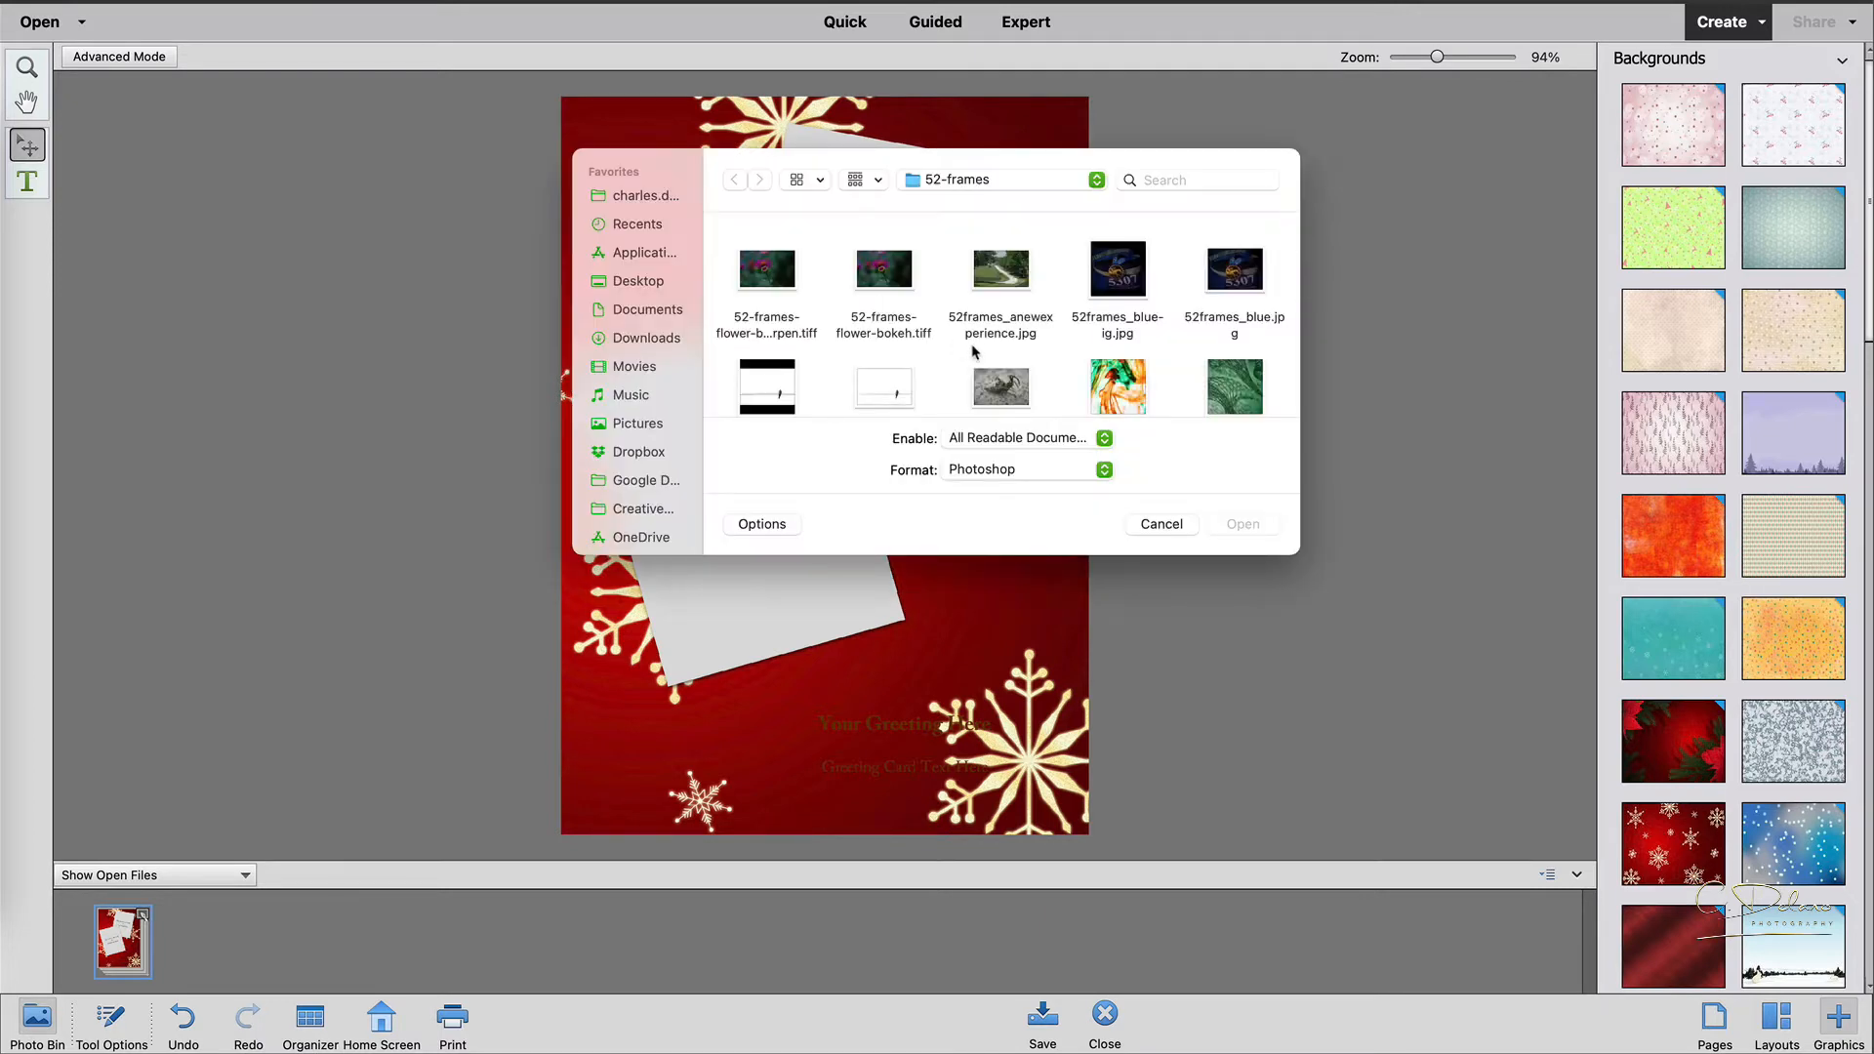
scroll(970, 344, "down", 5)
scroll(972, 351, "down", 5)
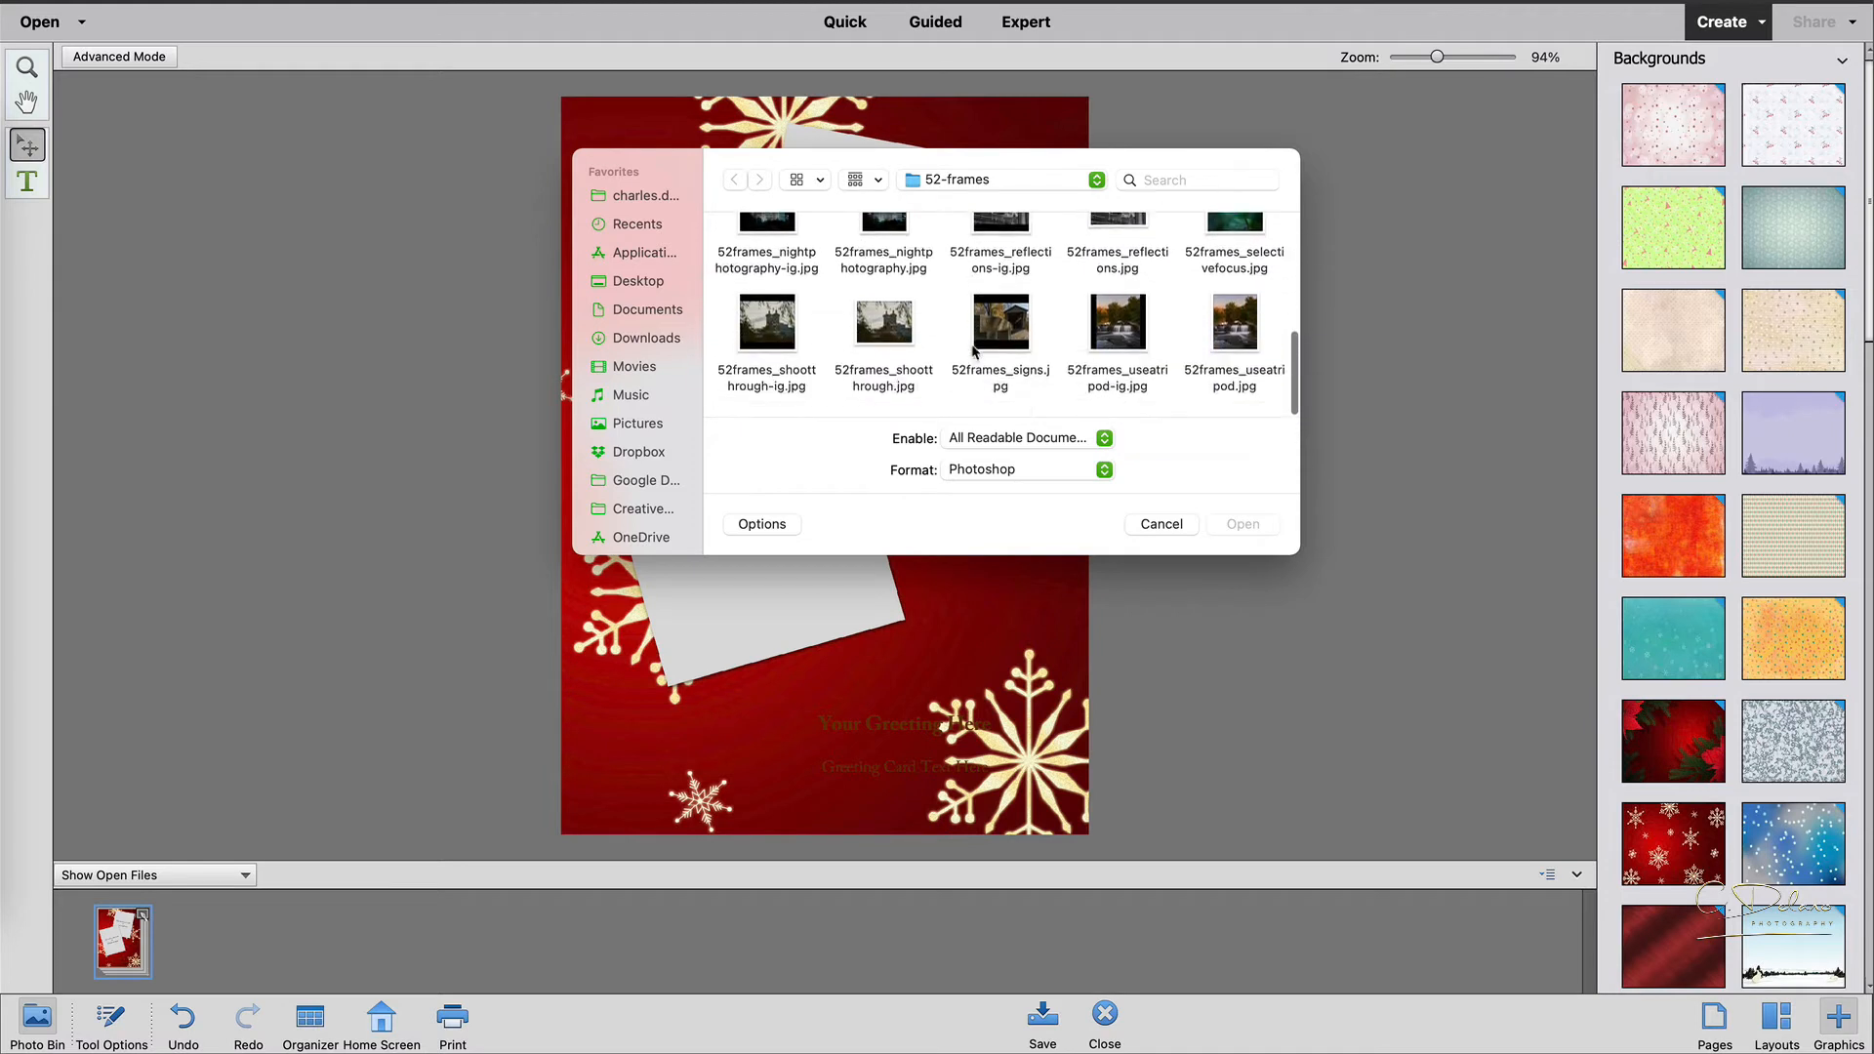
left_click(1236, 349)
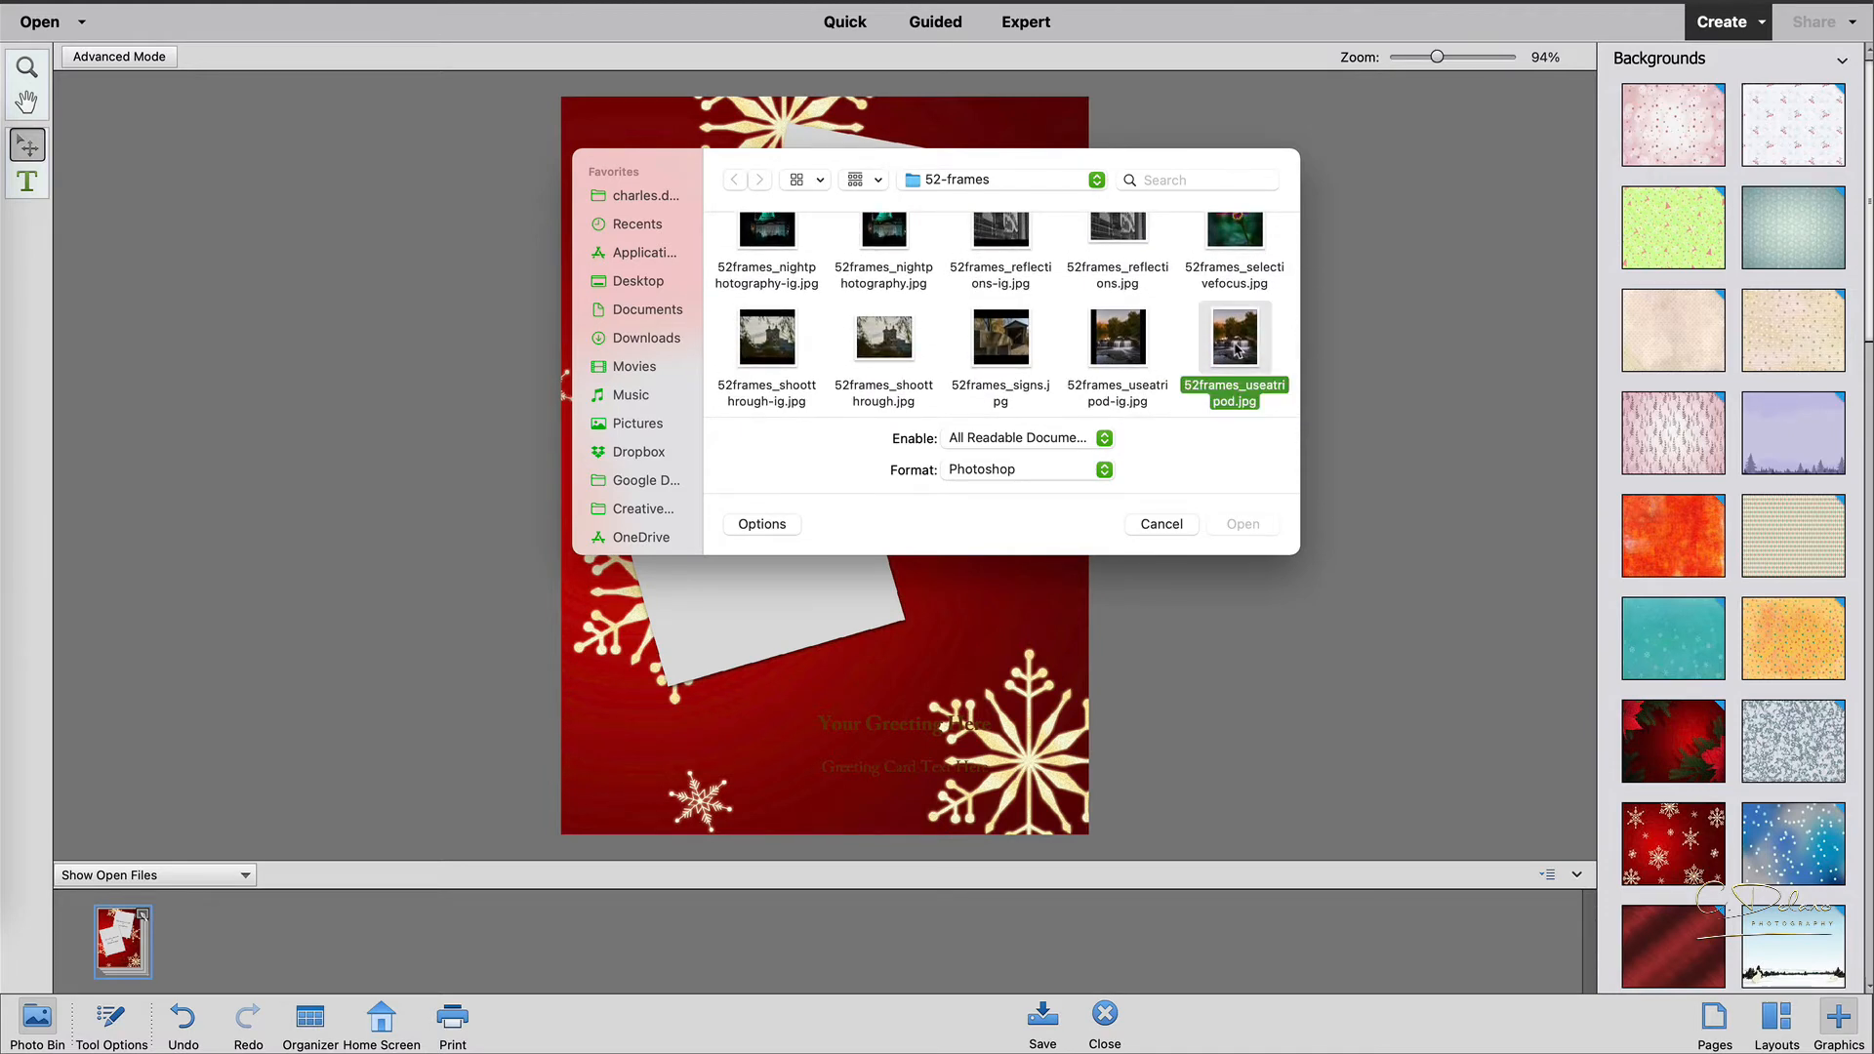
left_click(1235, 528)
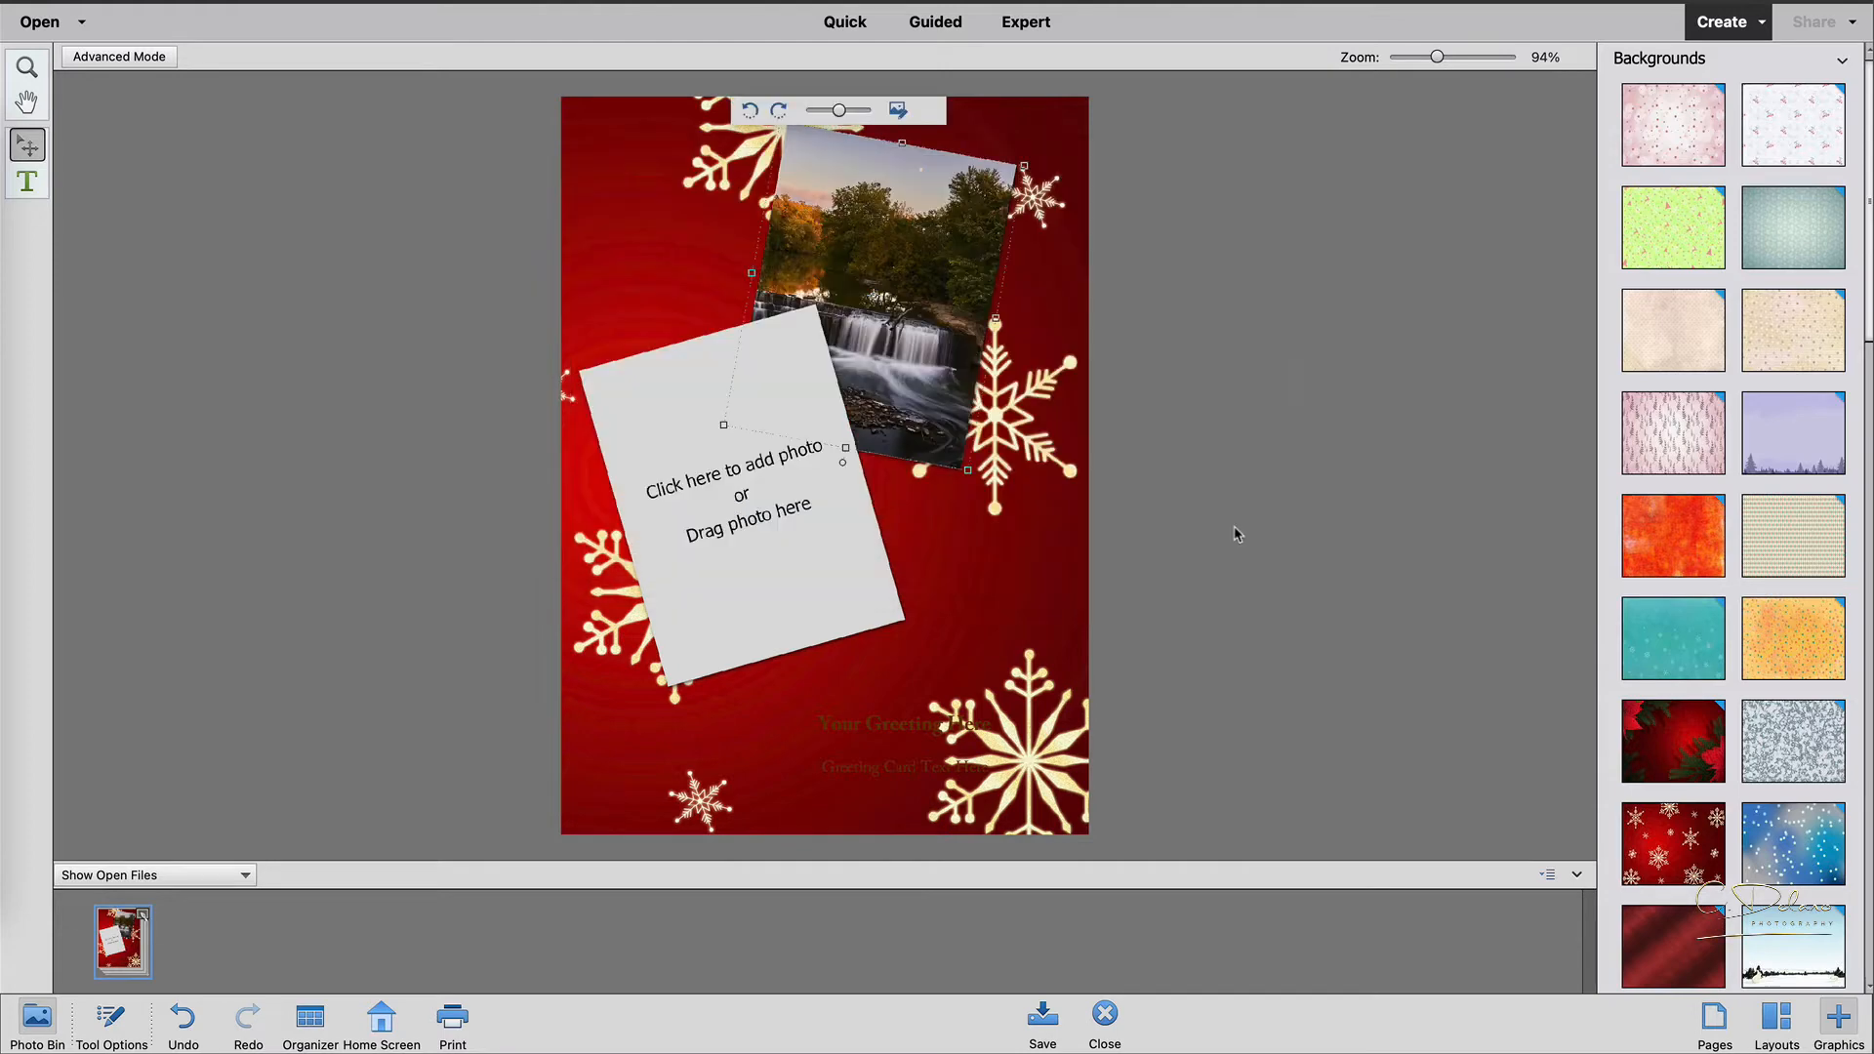
Fill the card's lower photo frame with 52frames_nightphotography.jpg from the 52-frames folder.
left_click(756, 528)
scroll(942, 322, "down", 5)
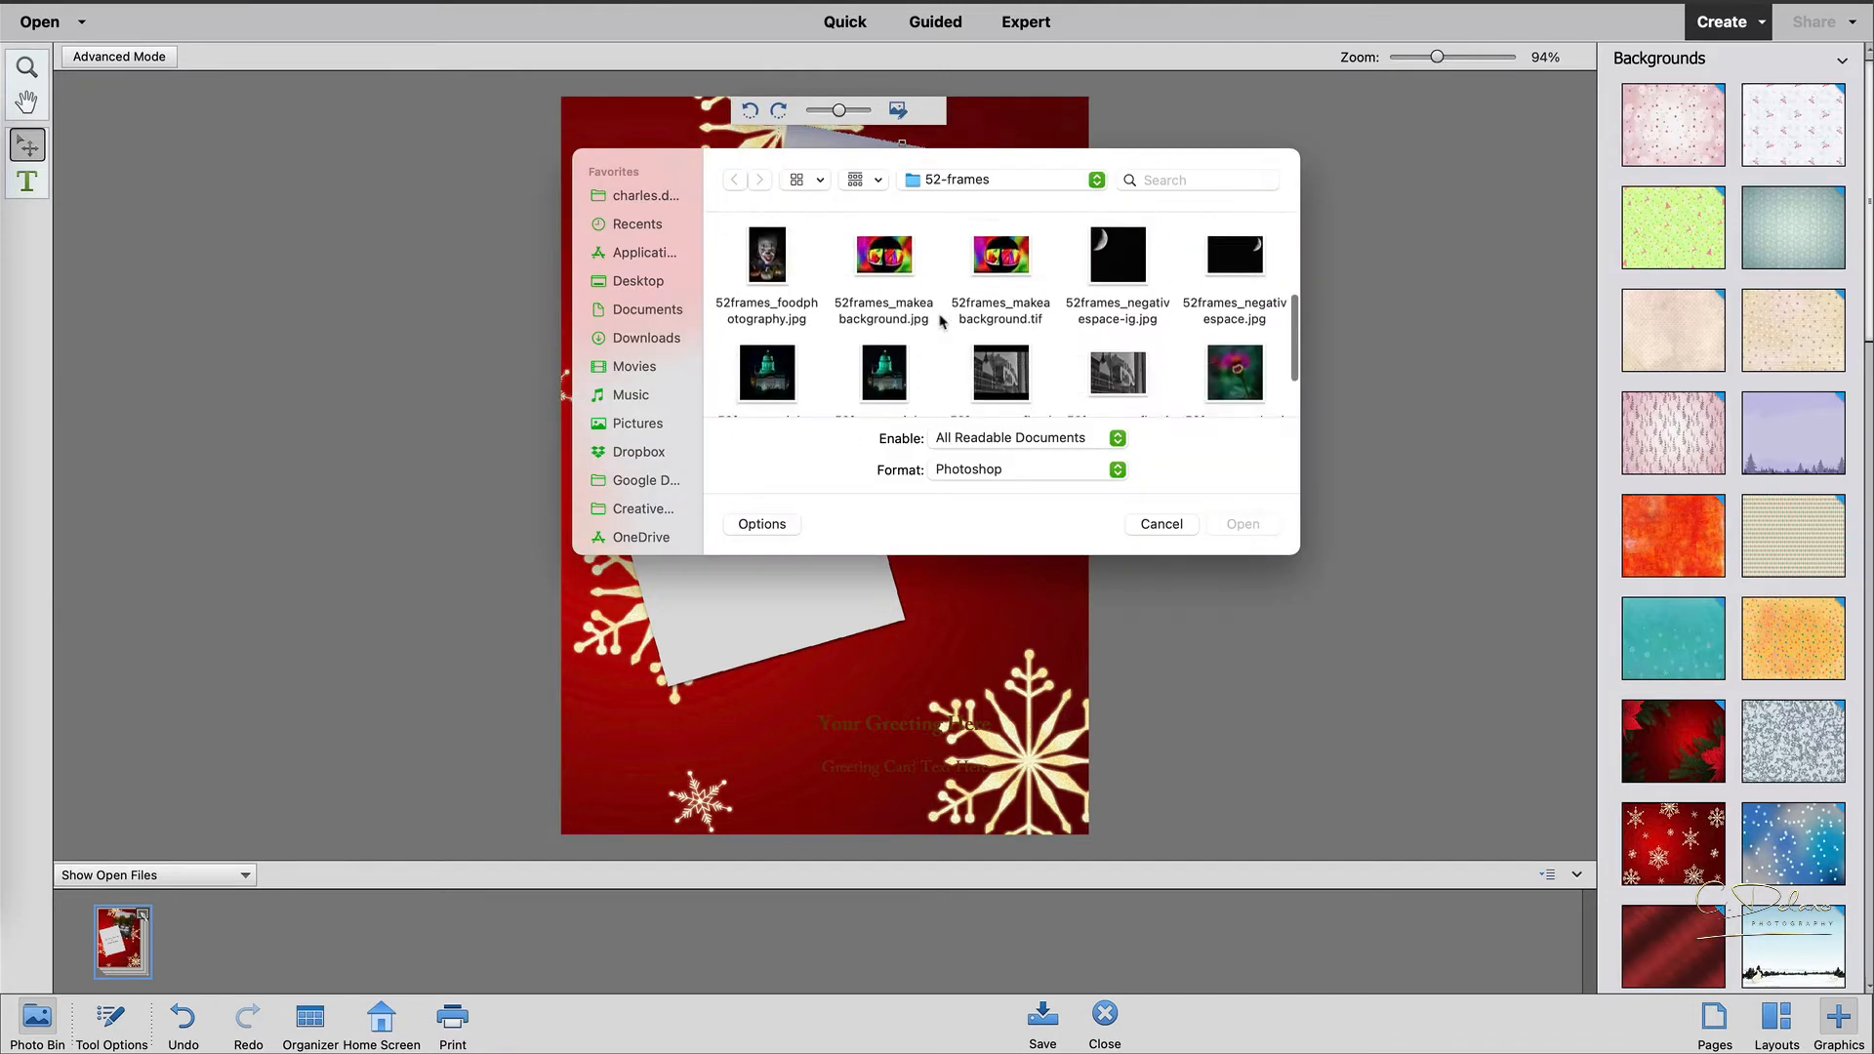
left_click(906, 360)
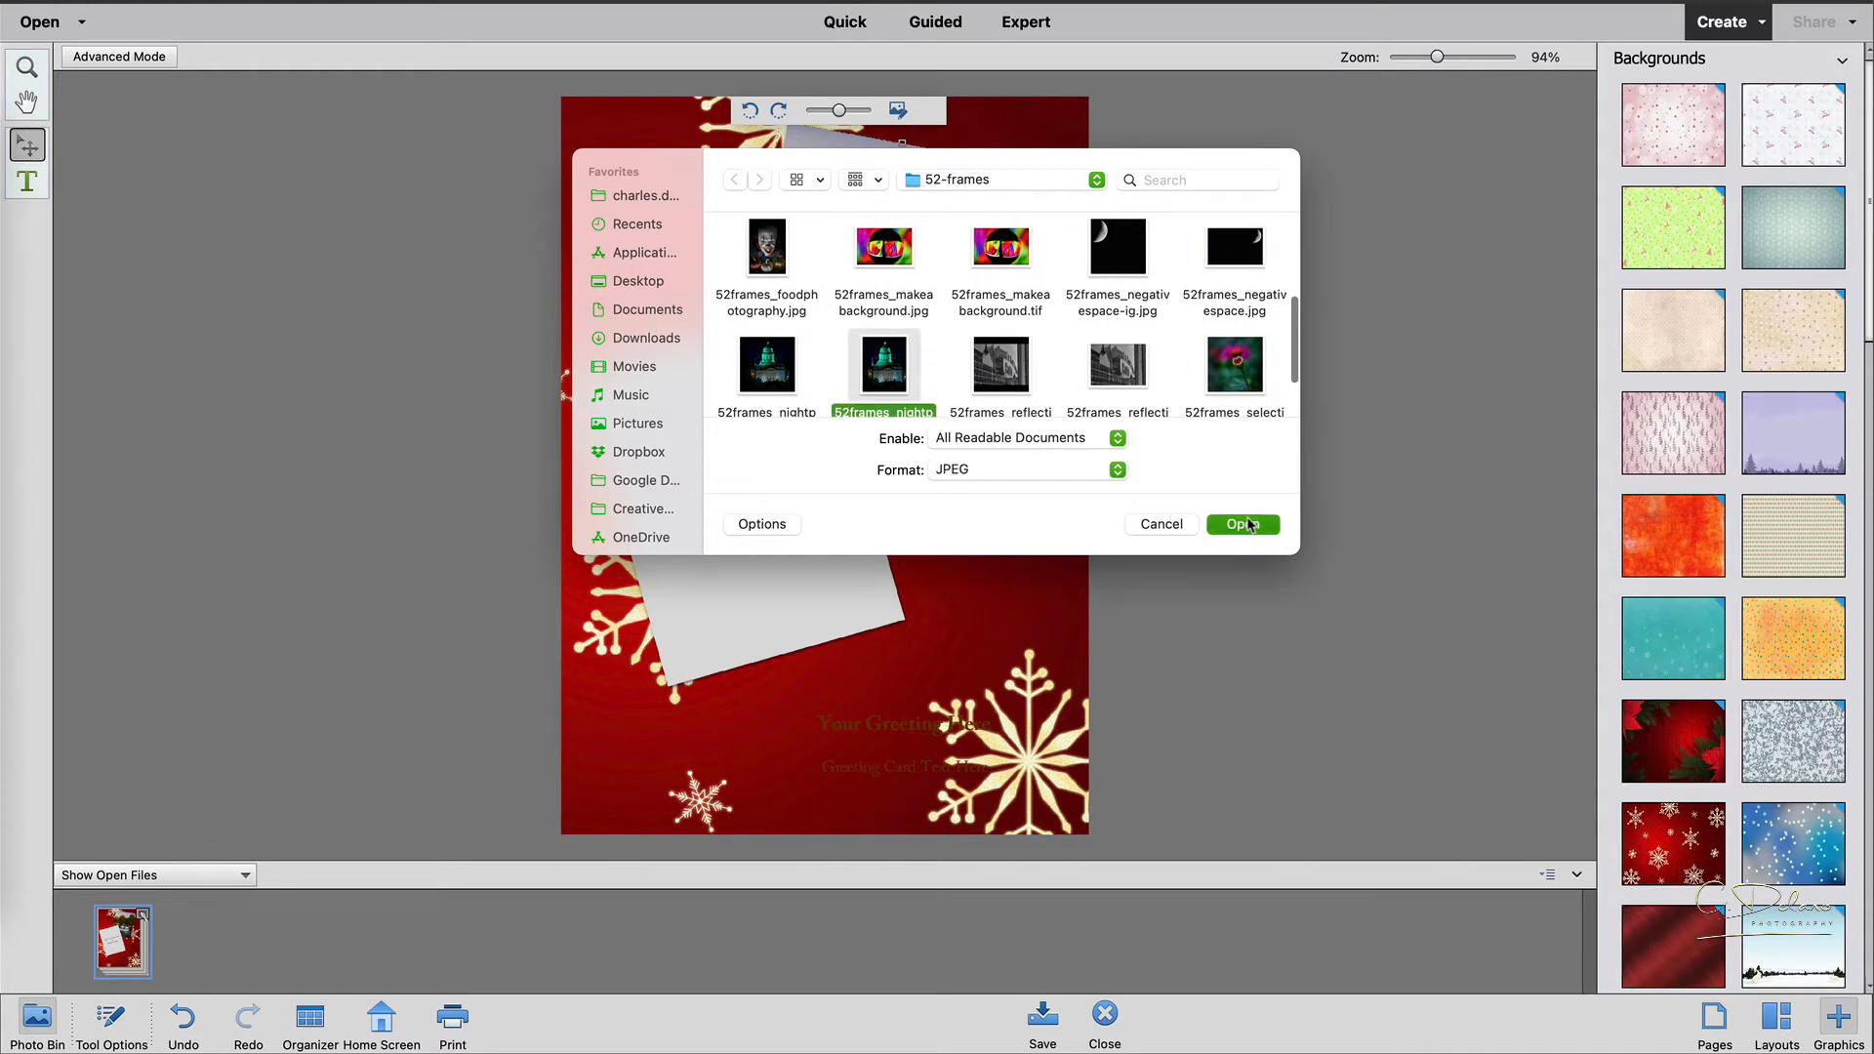
left_click(1245, 524)
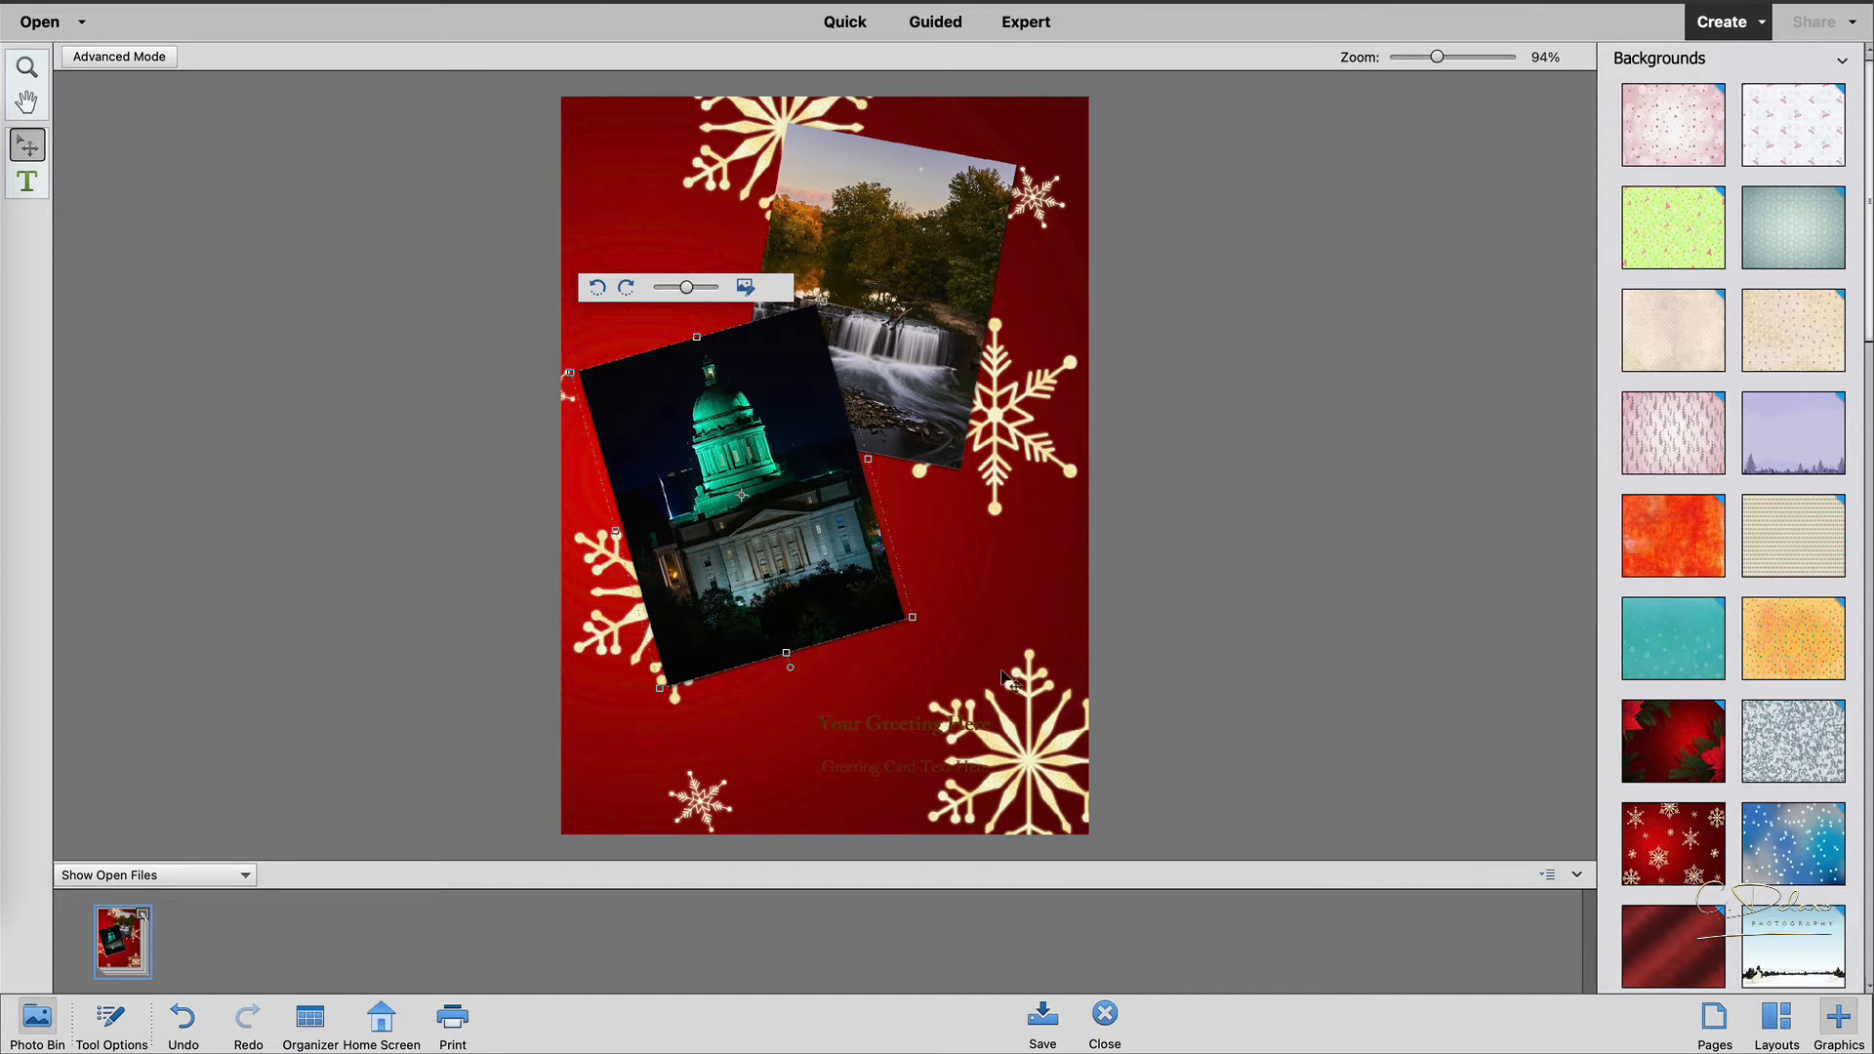
Recolor the "Your Greeting Here" text with the light tan swatch and commit the text edit.
double_click(915, 728)
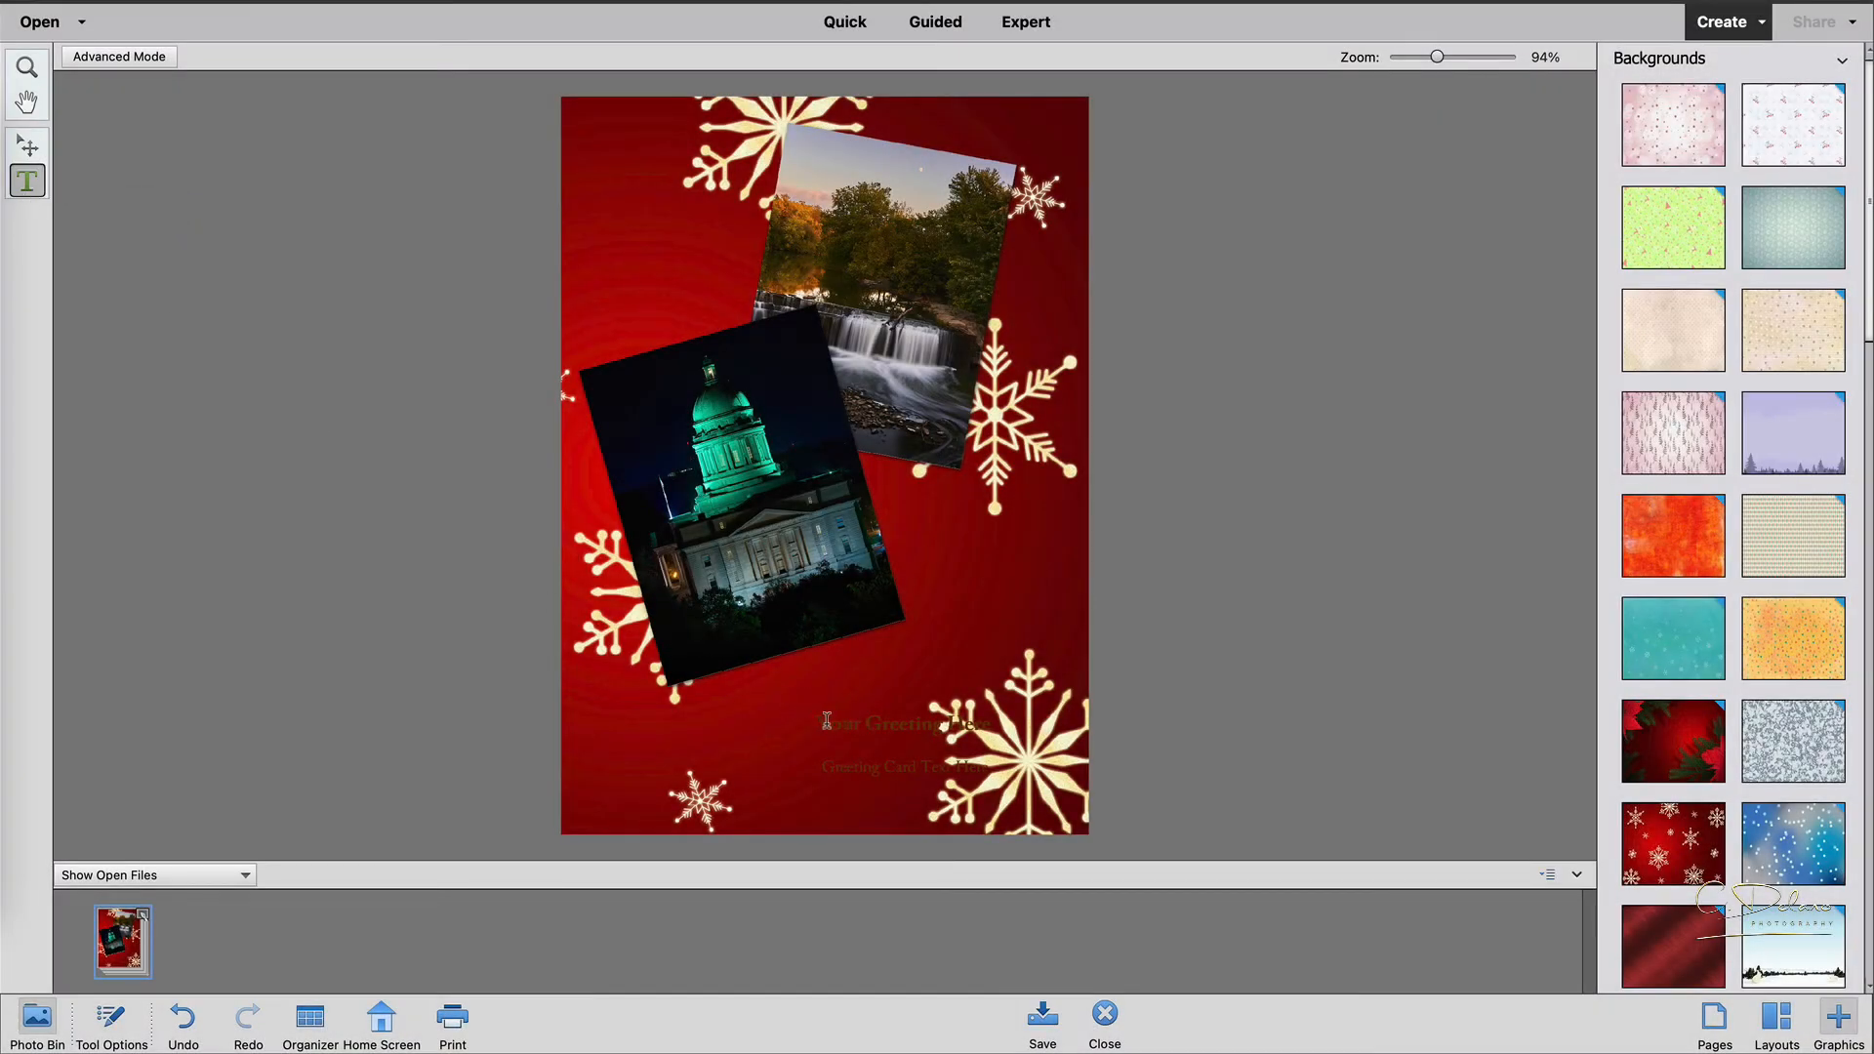
left_click_drag(827, 721, 1015, 719)
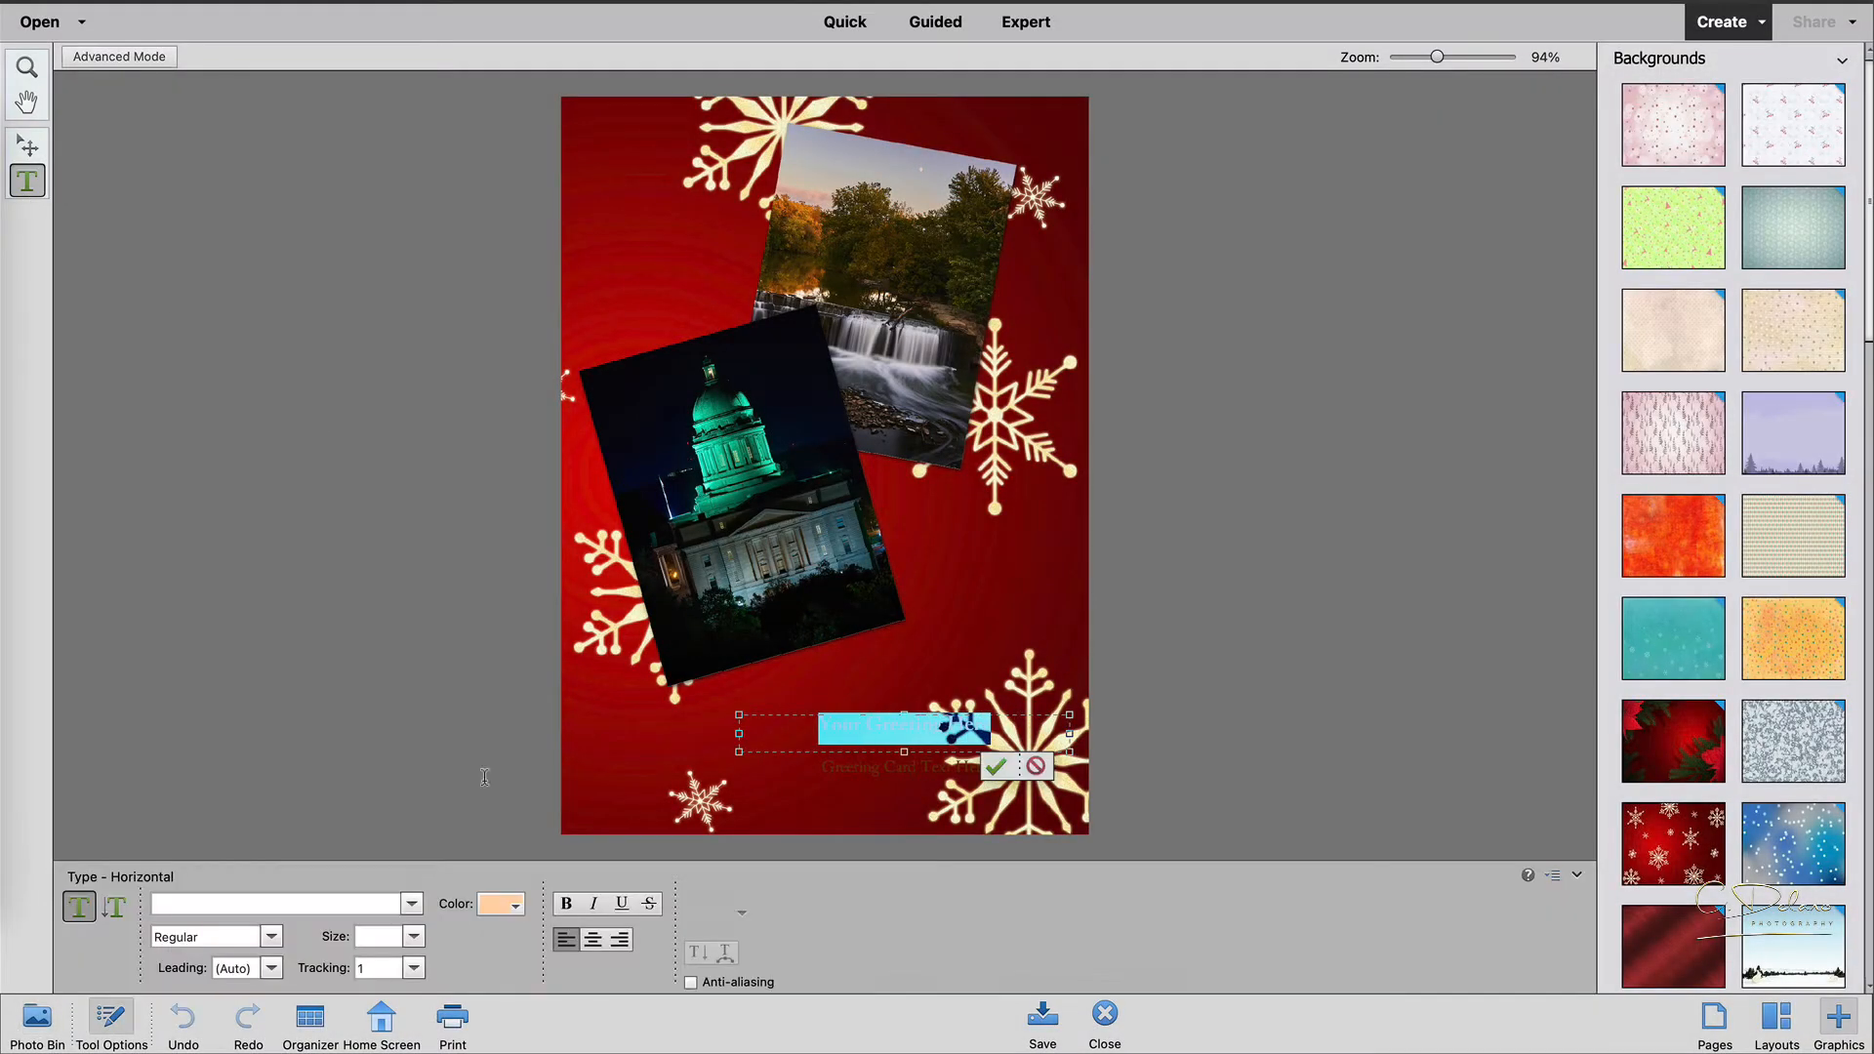
left_click(505, 908)
scroll(471, 812, "down", 5)
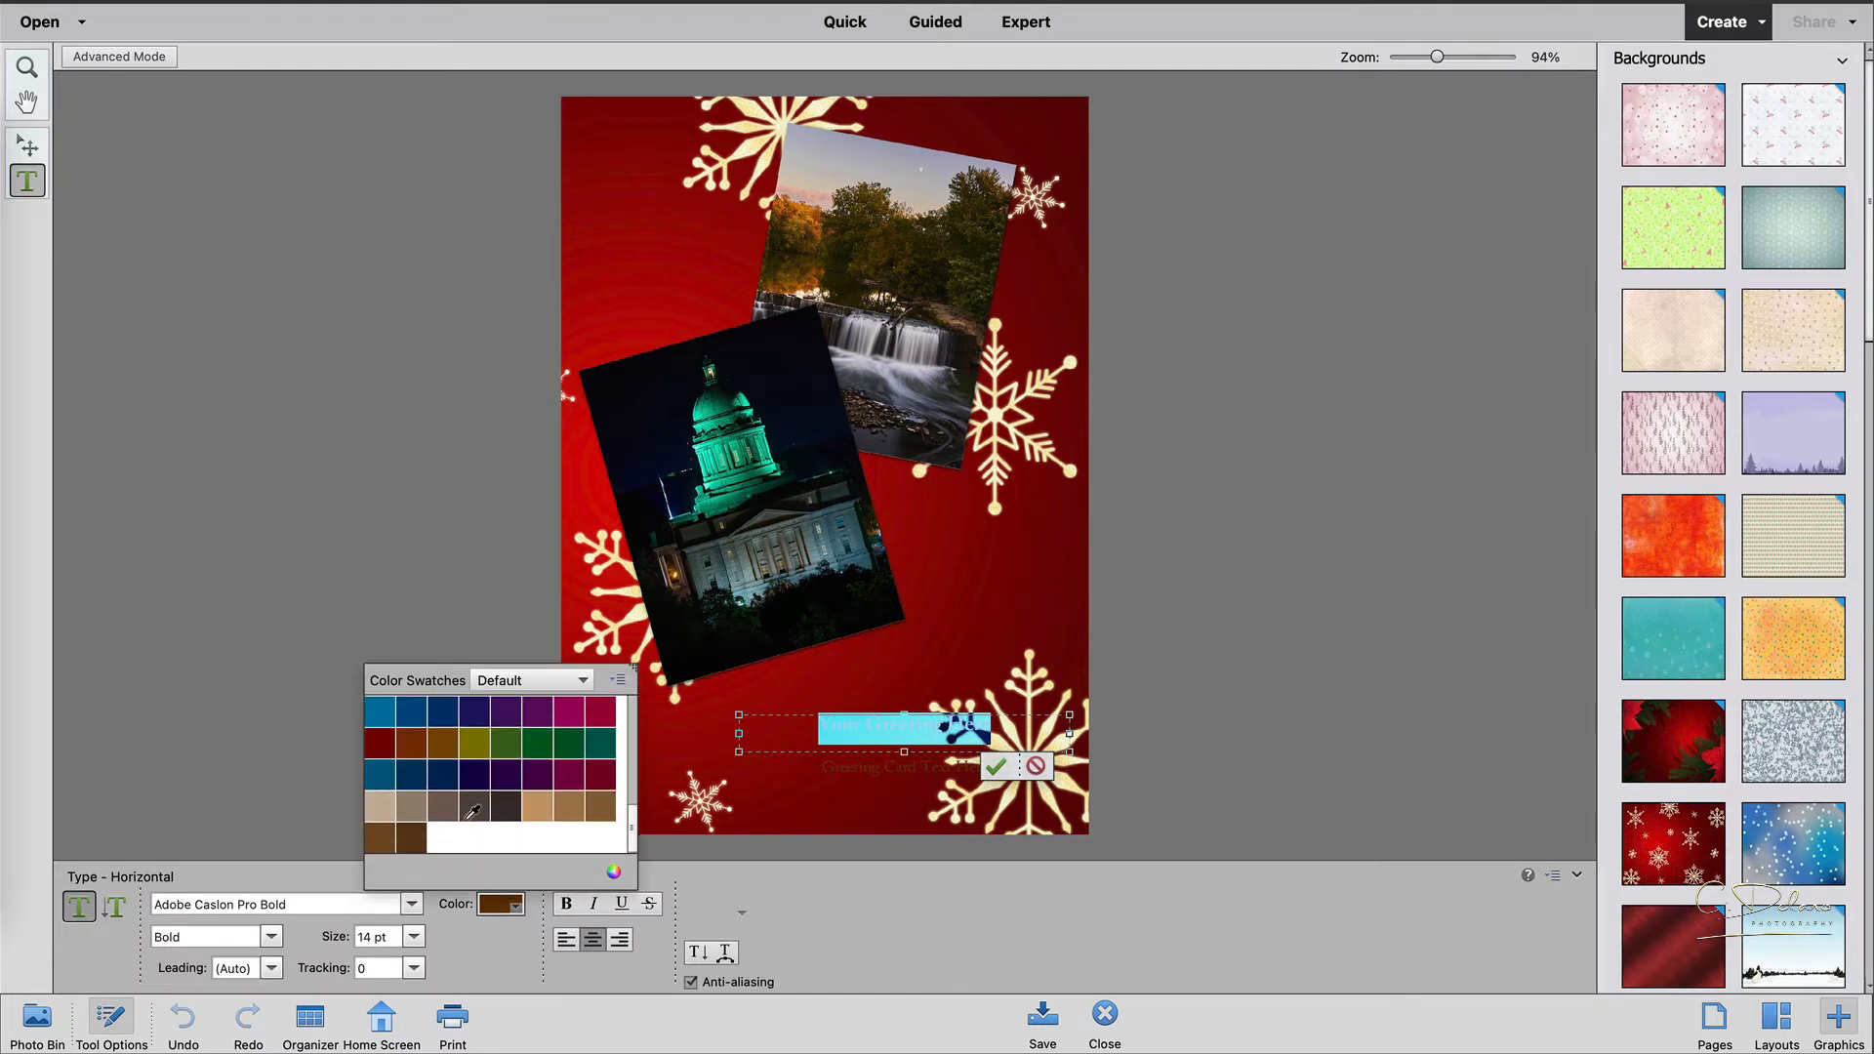
left_click(387, 803)
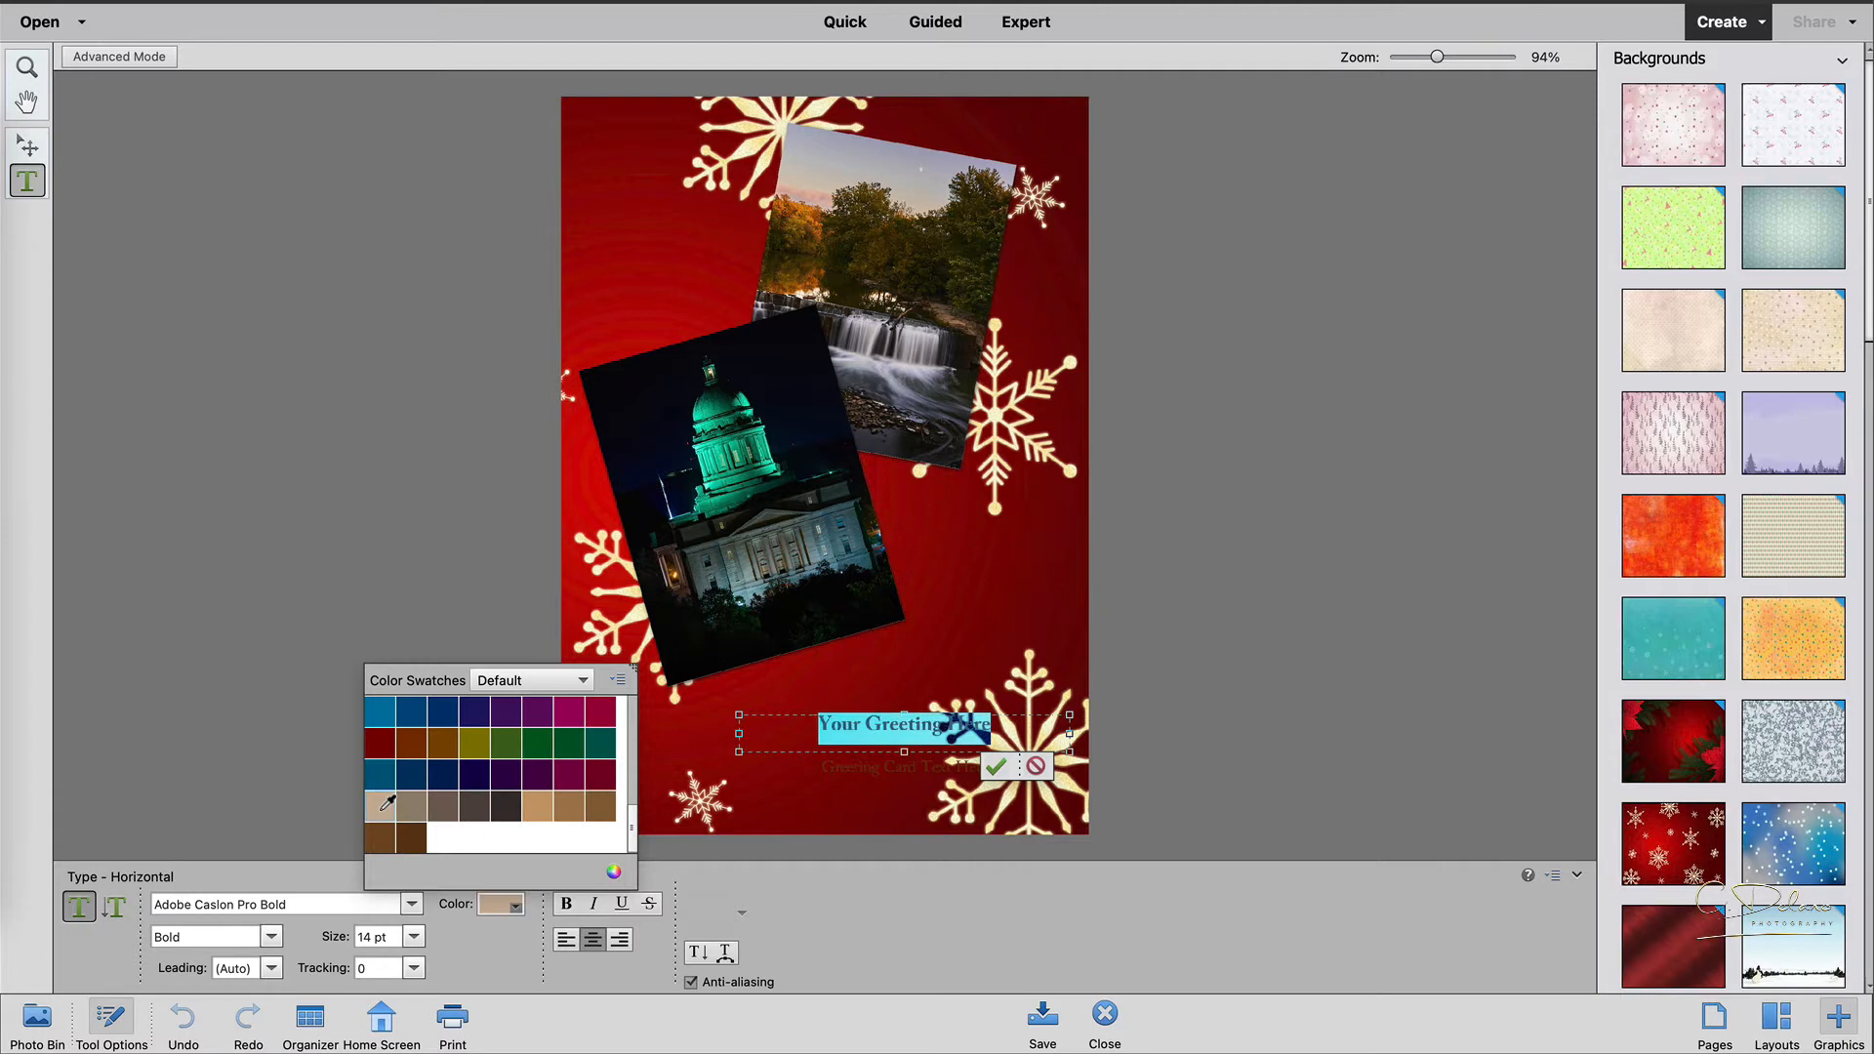
left_click(995, 768)
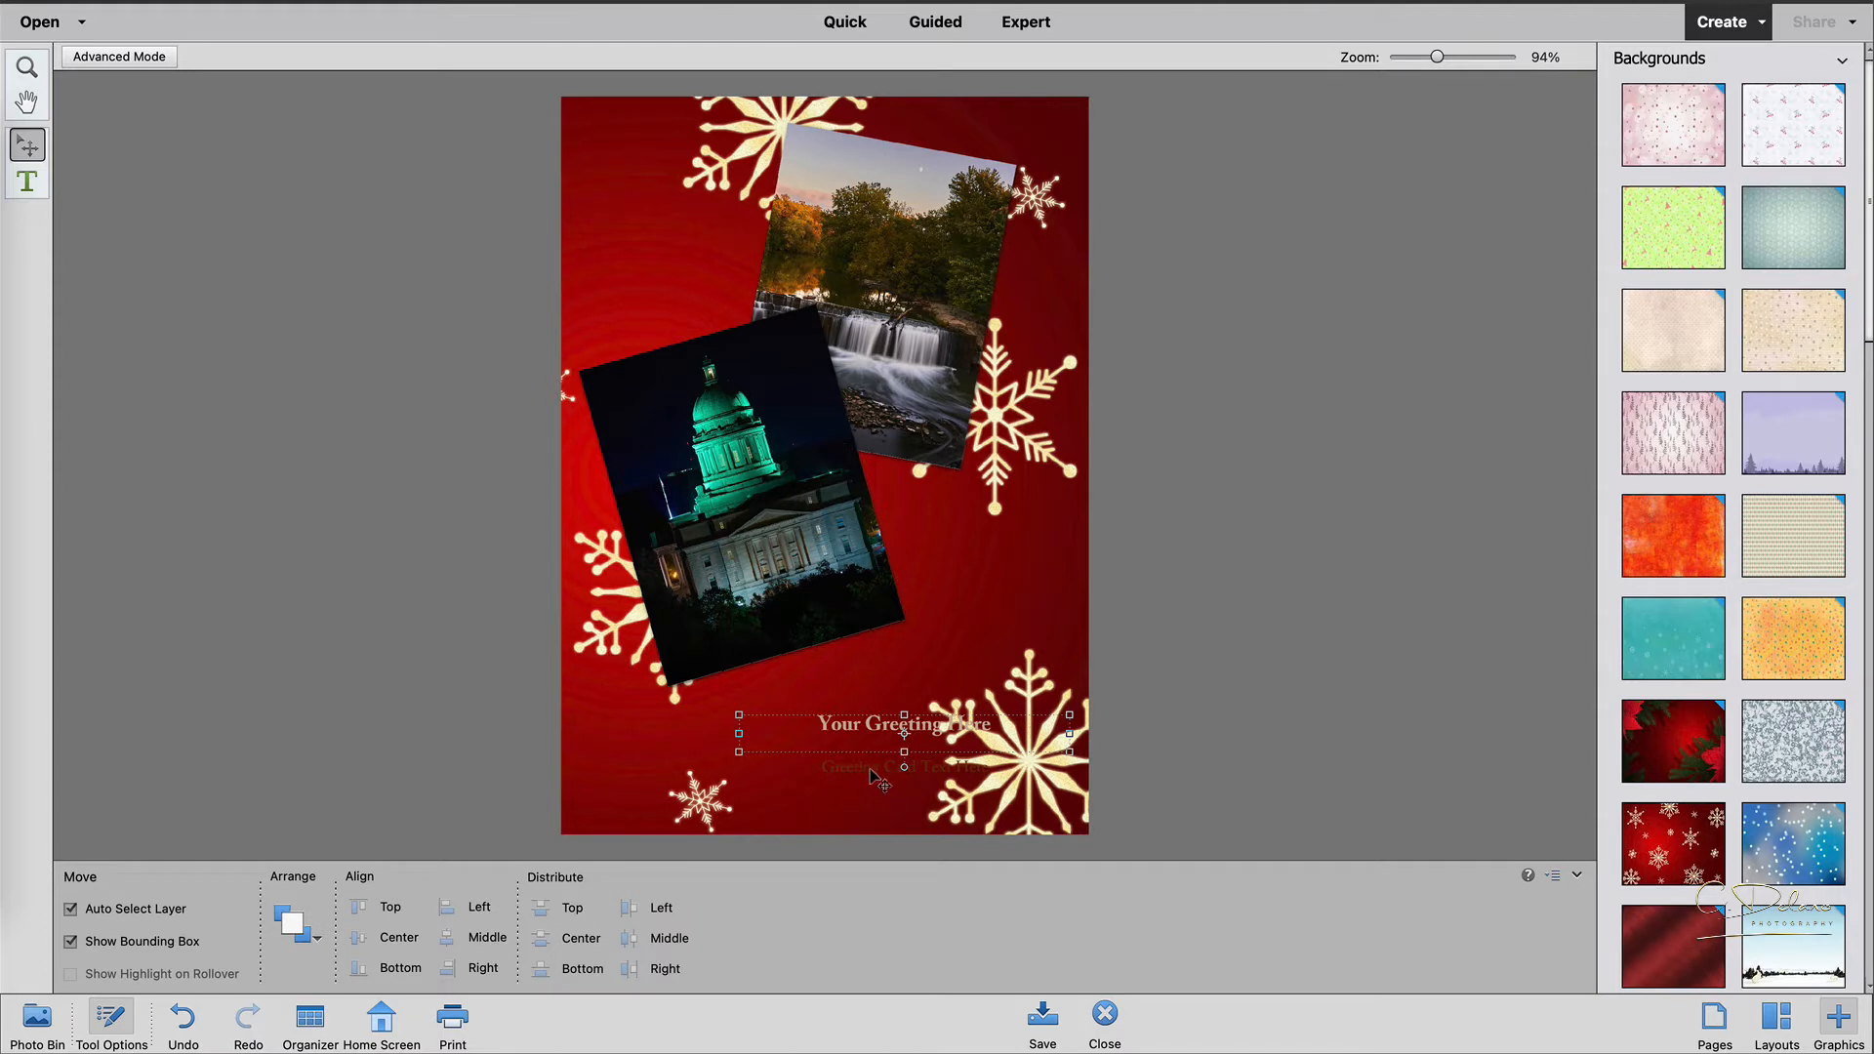
Recolor the "Greeting Card Text Here" line with the light tan swatch and commit the text edit.
left_click(870, 772)
double_click(828, 773)
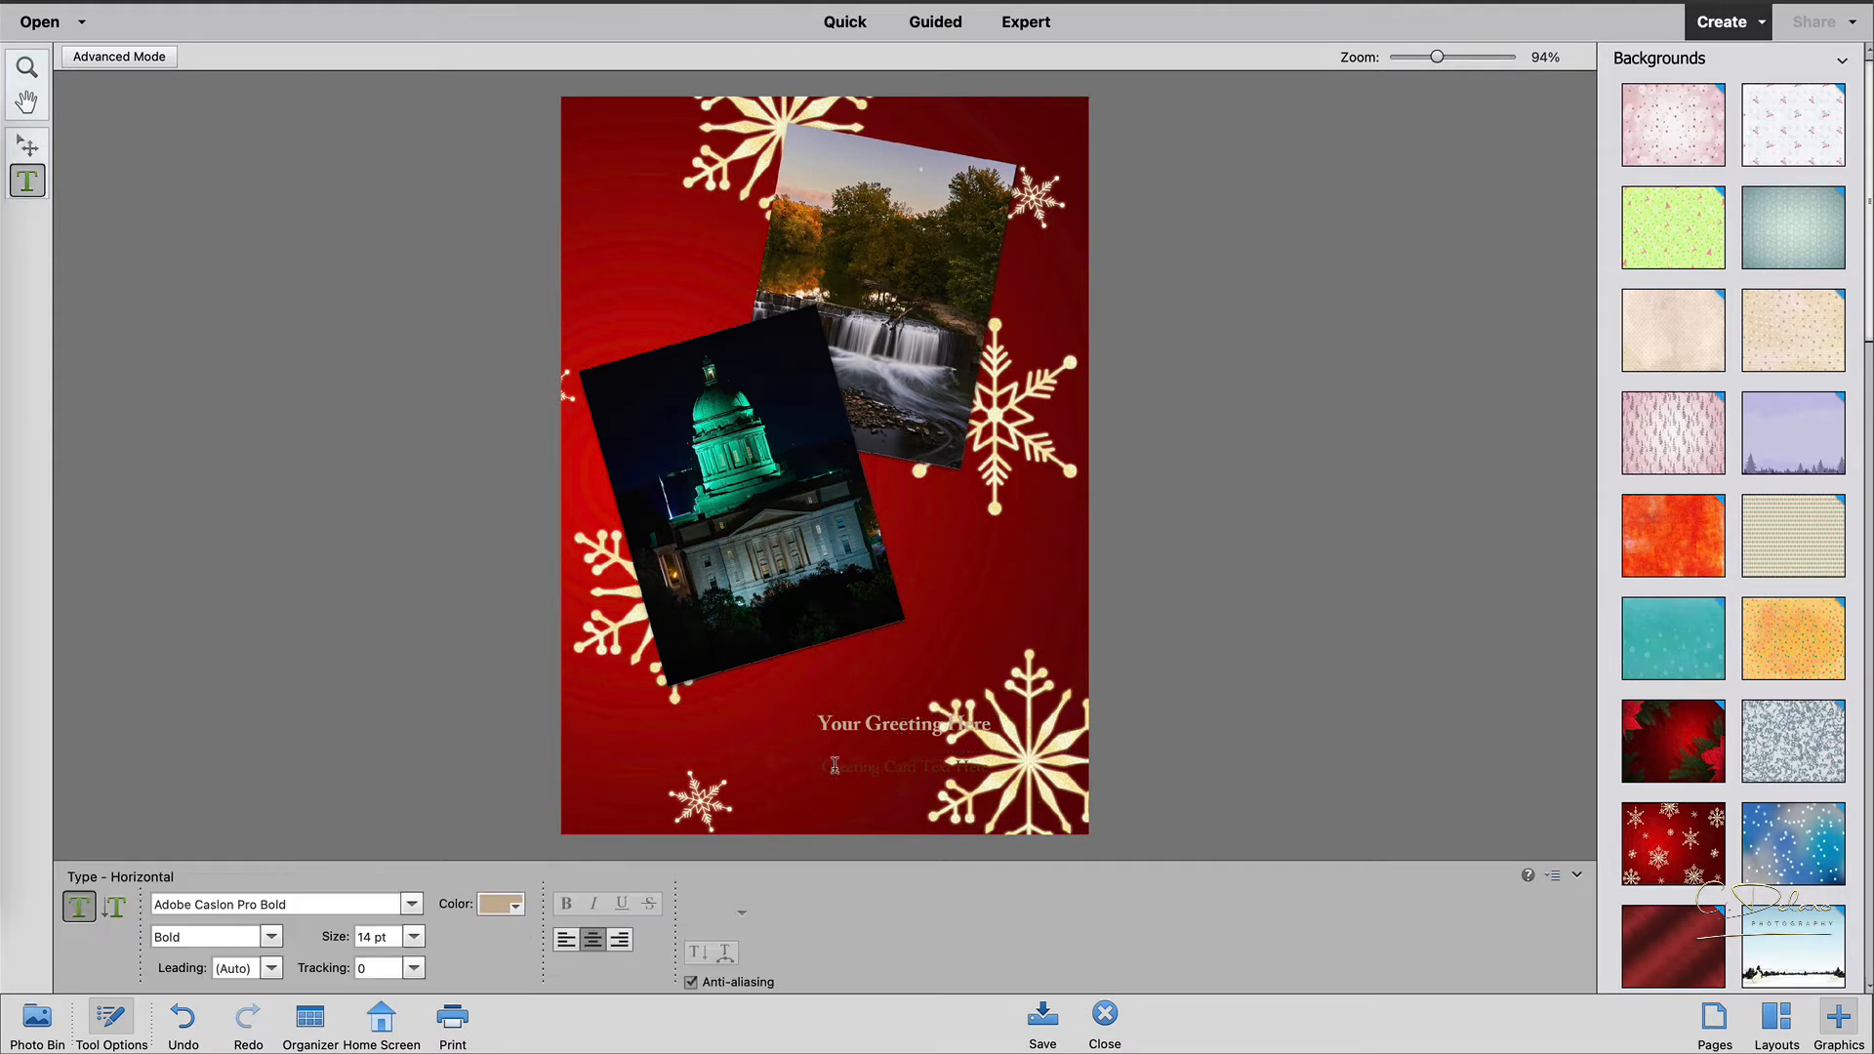
left_click_drag(822, 766, 998, 765)
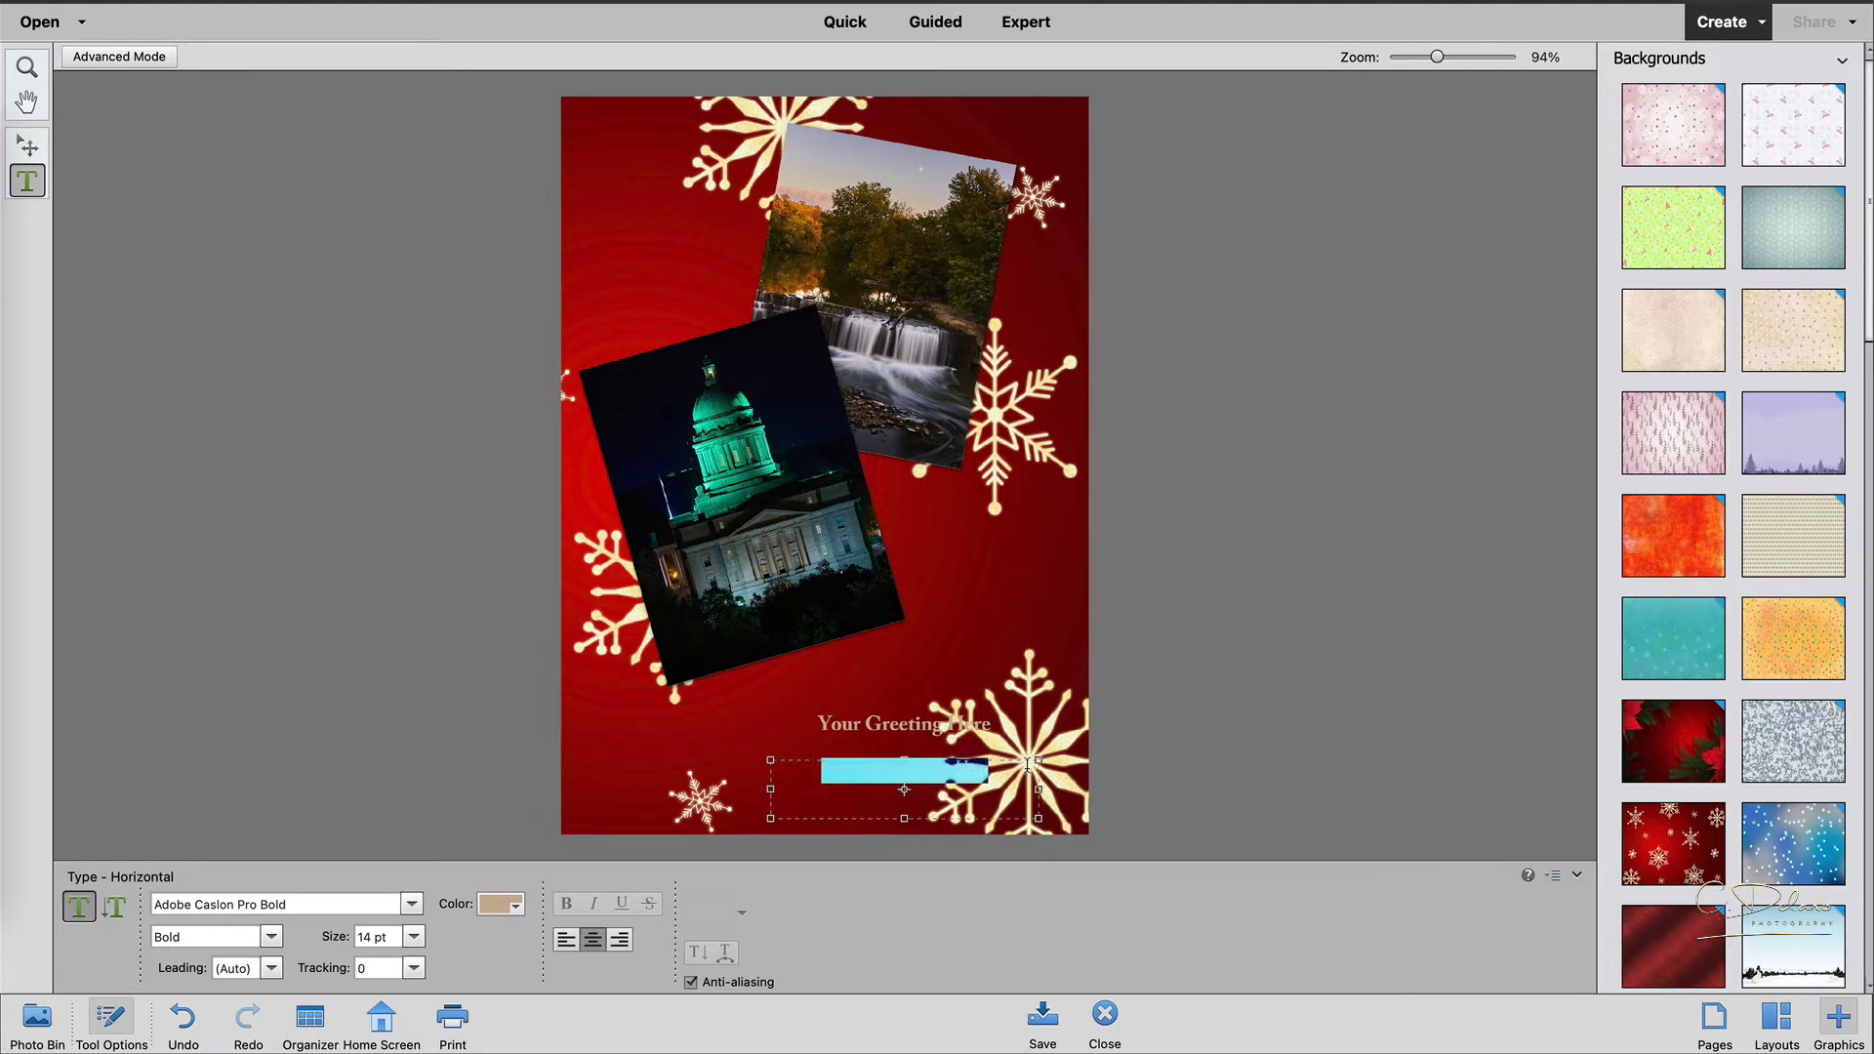
left_click(508, 905)
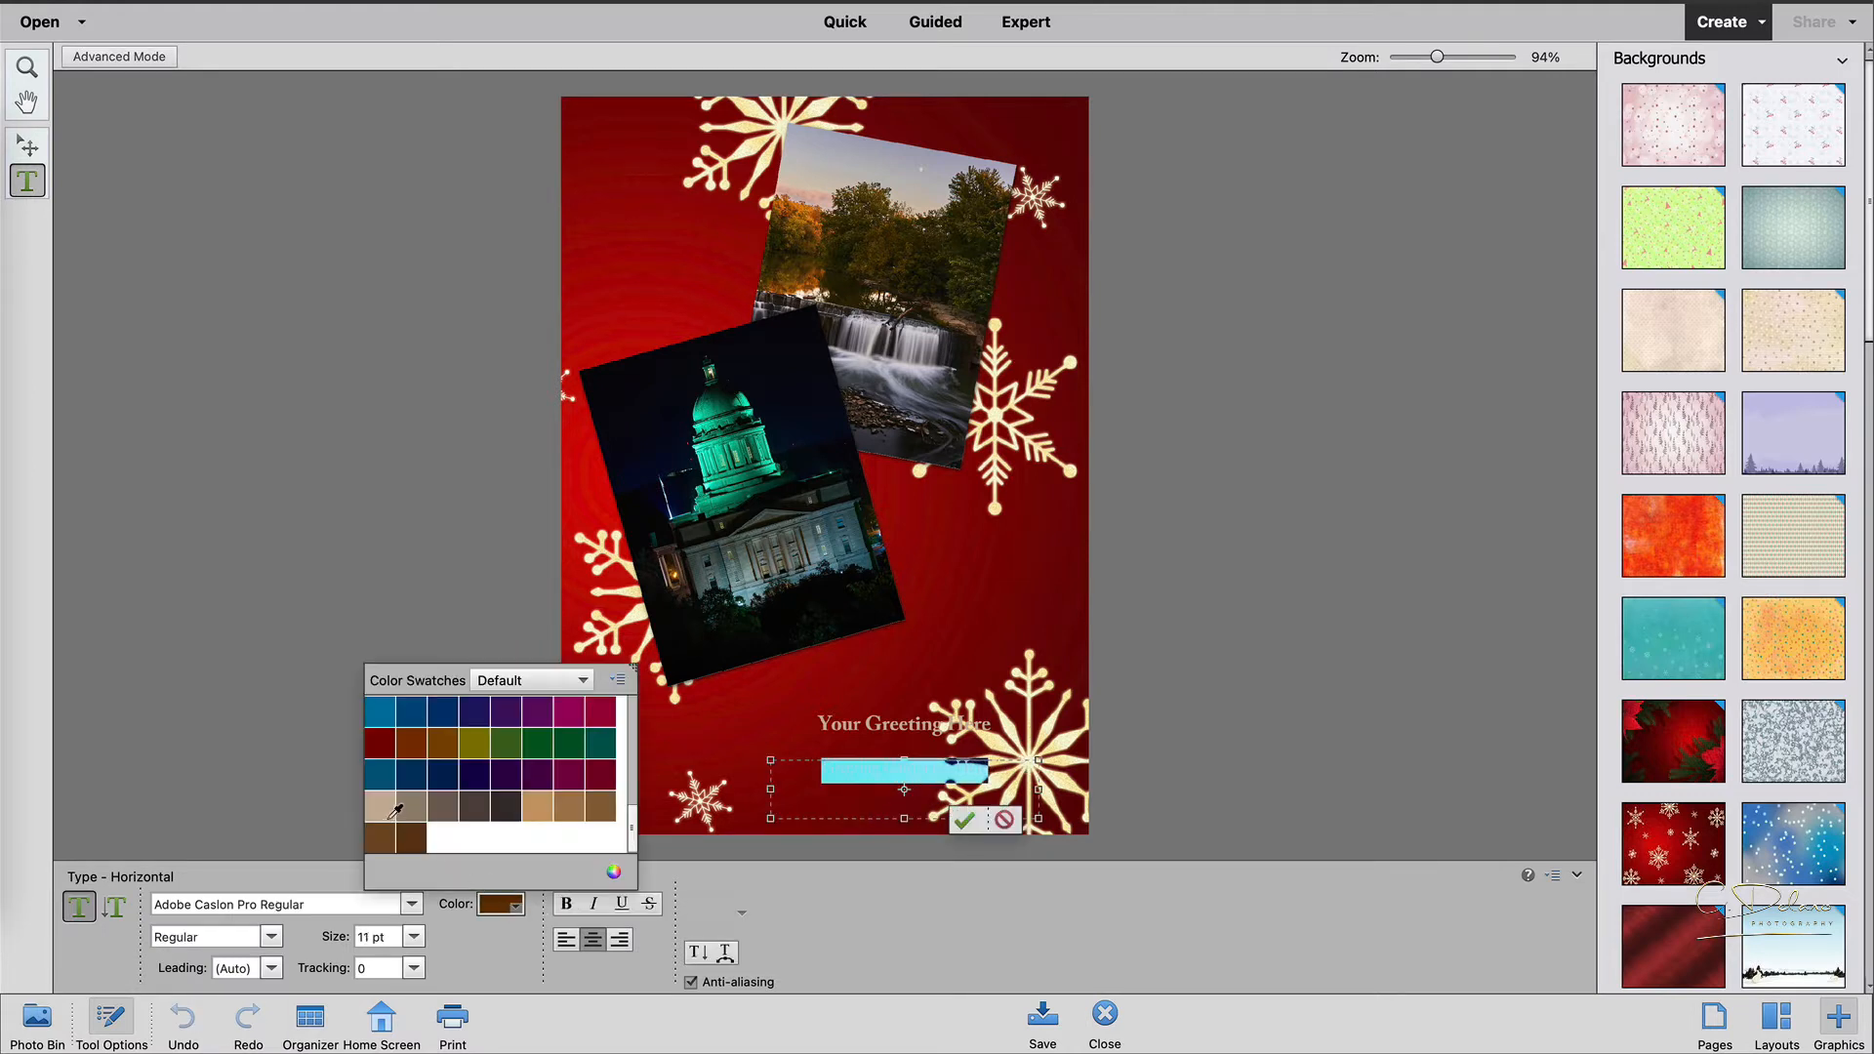
left_click(387, 803)
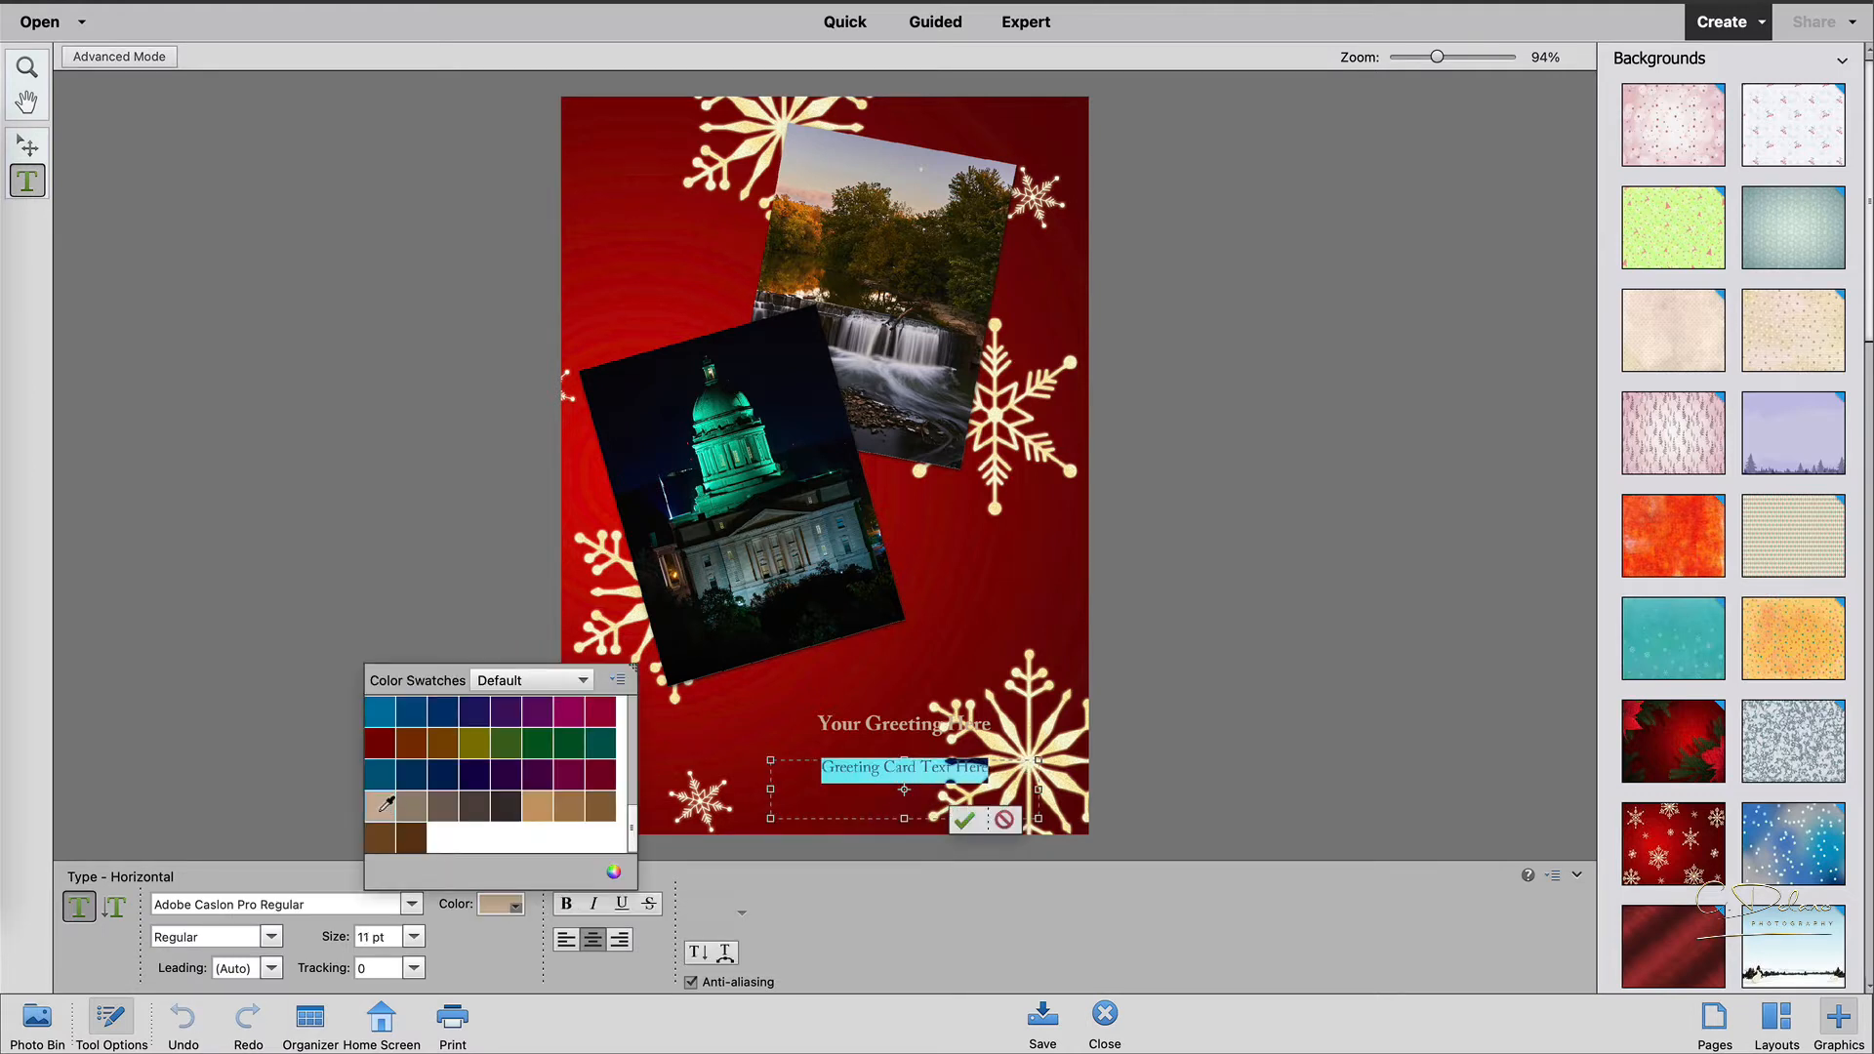
left_click(319, 588)
left_click(964, 820)
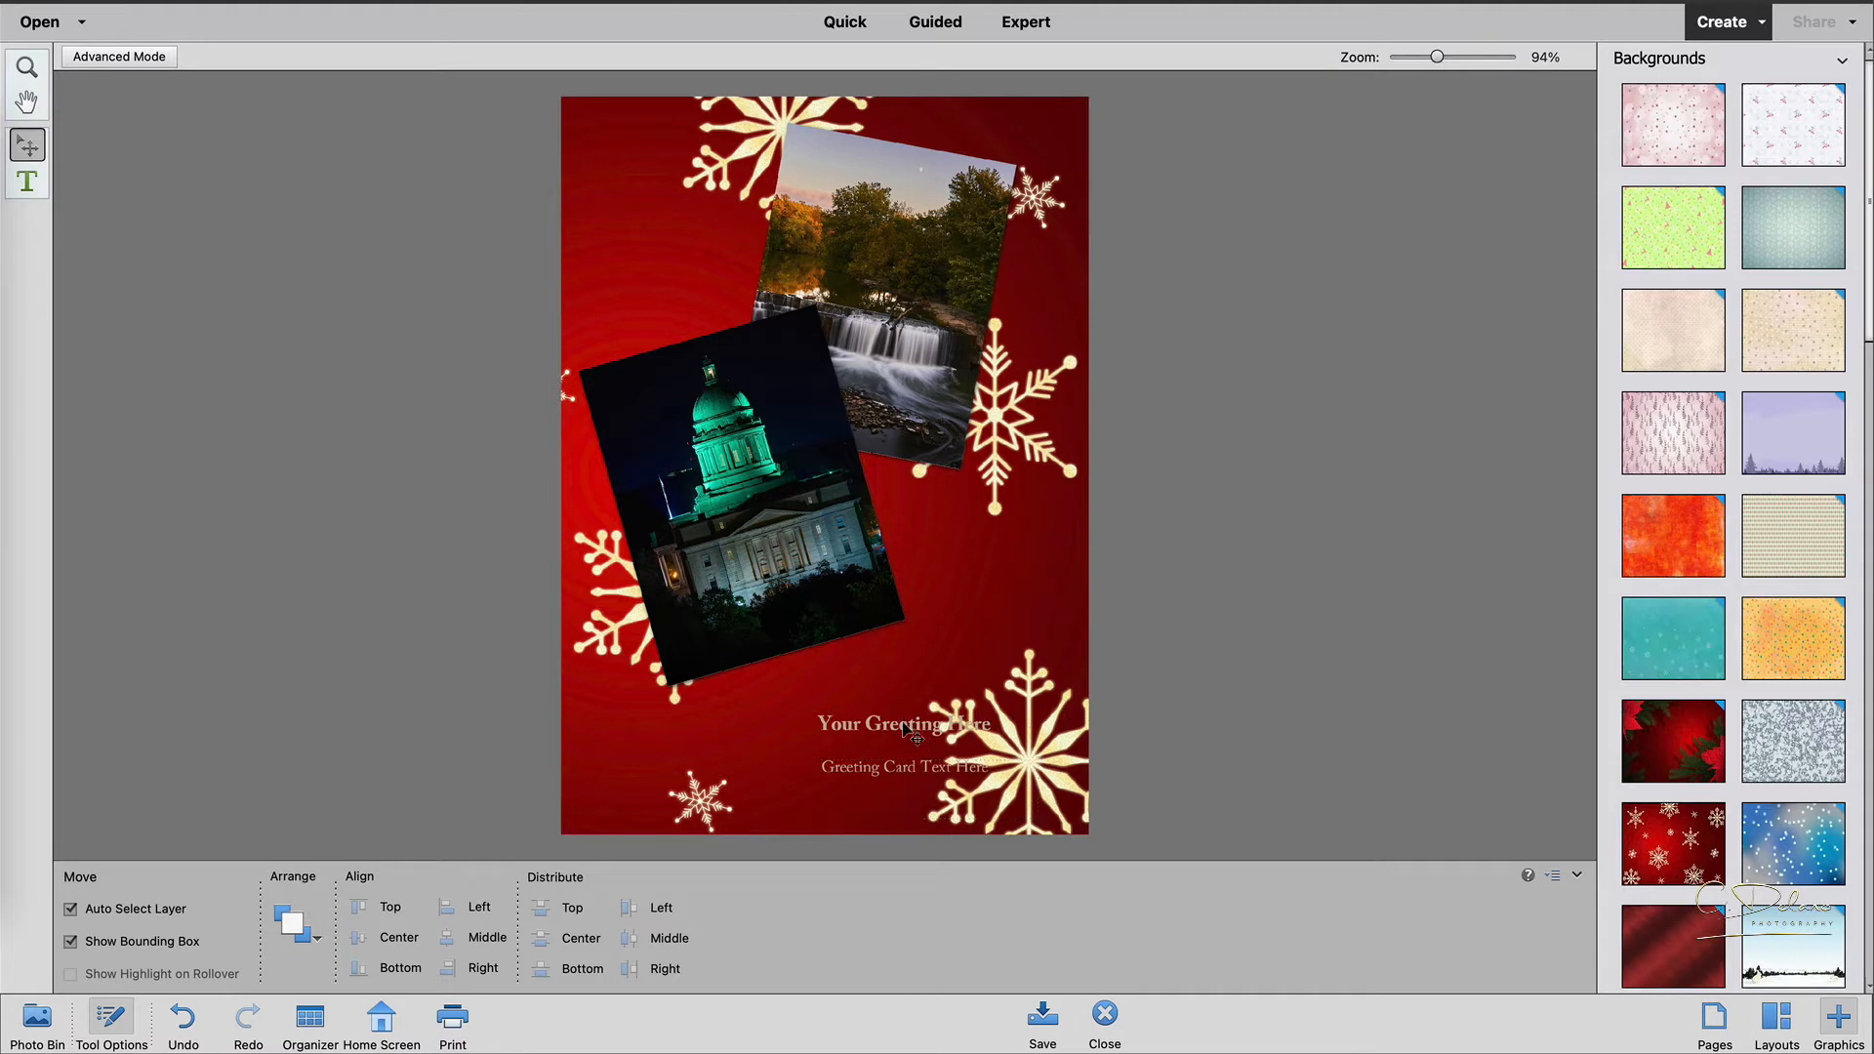
Move both greeting text lines to the card's lower-left area, below the capitol photo and clear of the large snowflake.
left_click_drag(900, 728, 742, 732)
left_click_drag(744, 731, 720, 758)
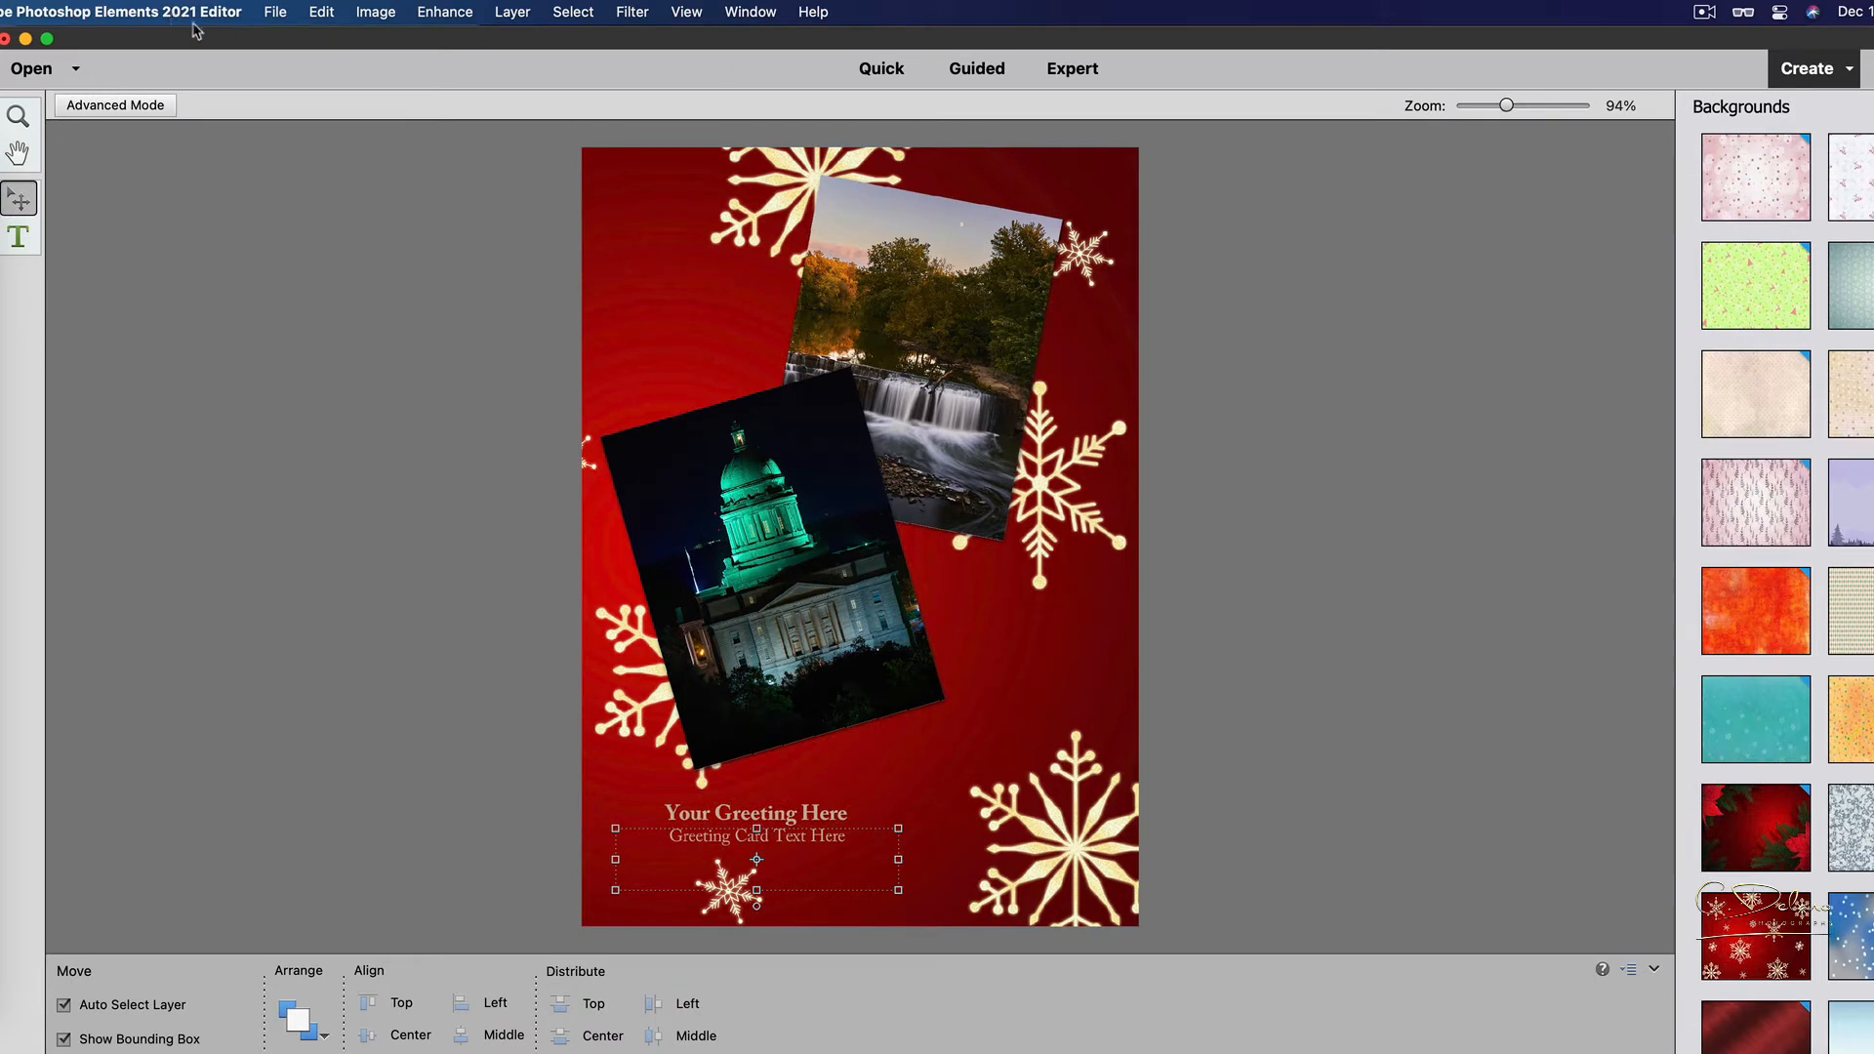
Export the card in JPEG format to the Desktop.
left_click(284, 12)
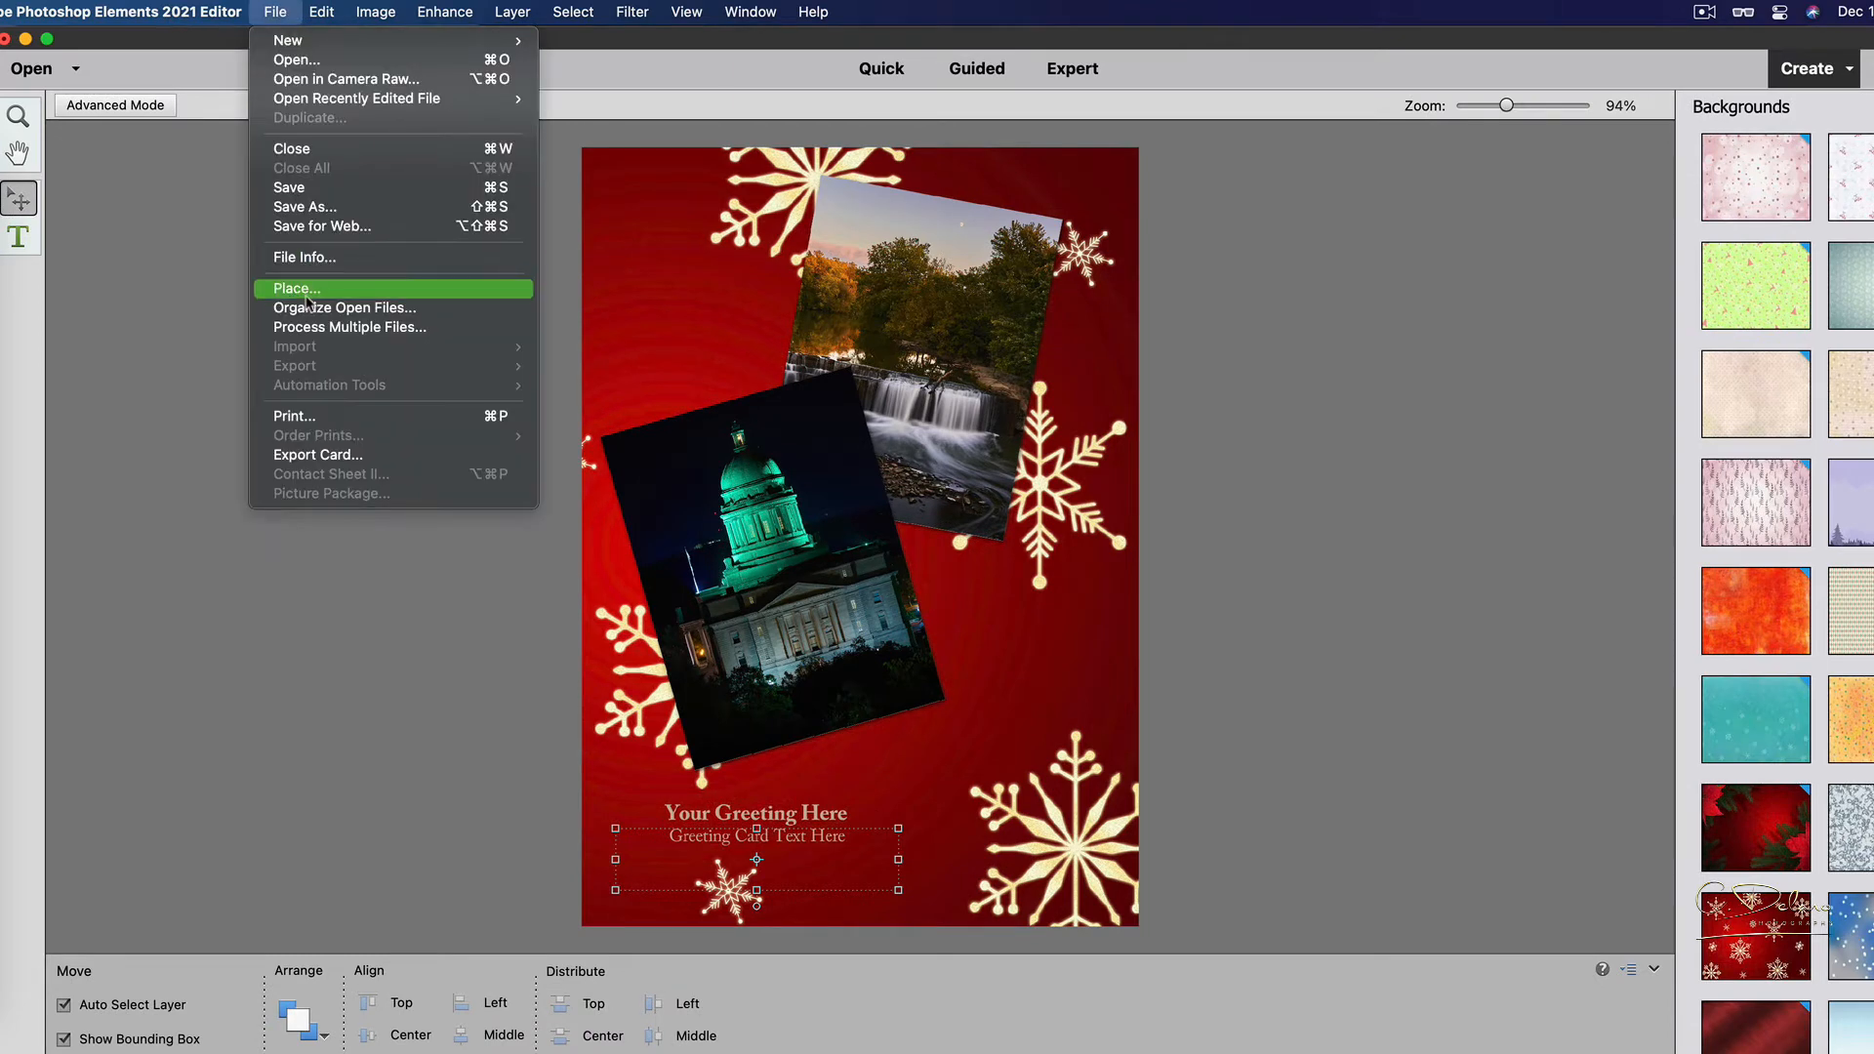
left_click(341, 456)
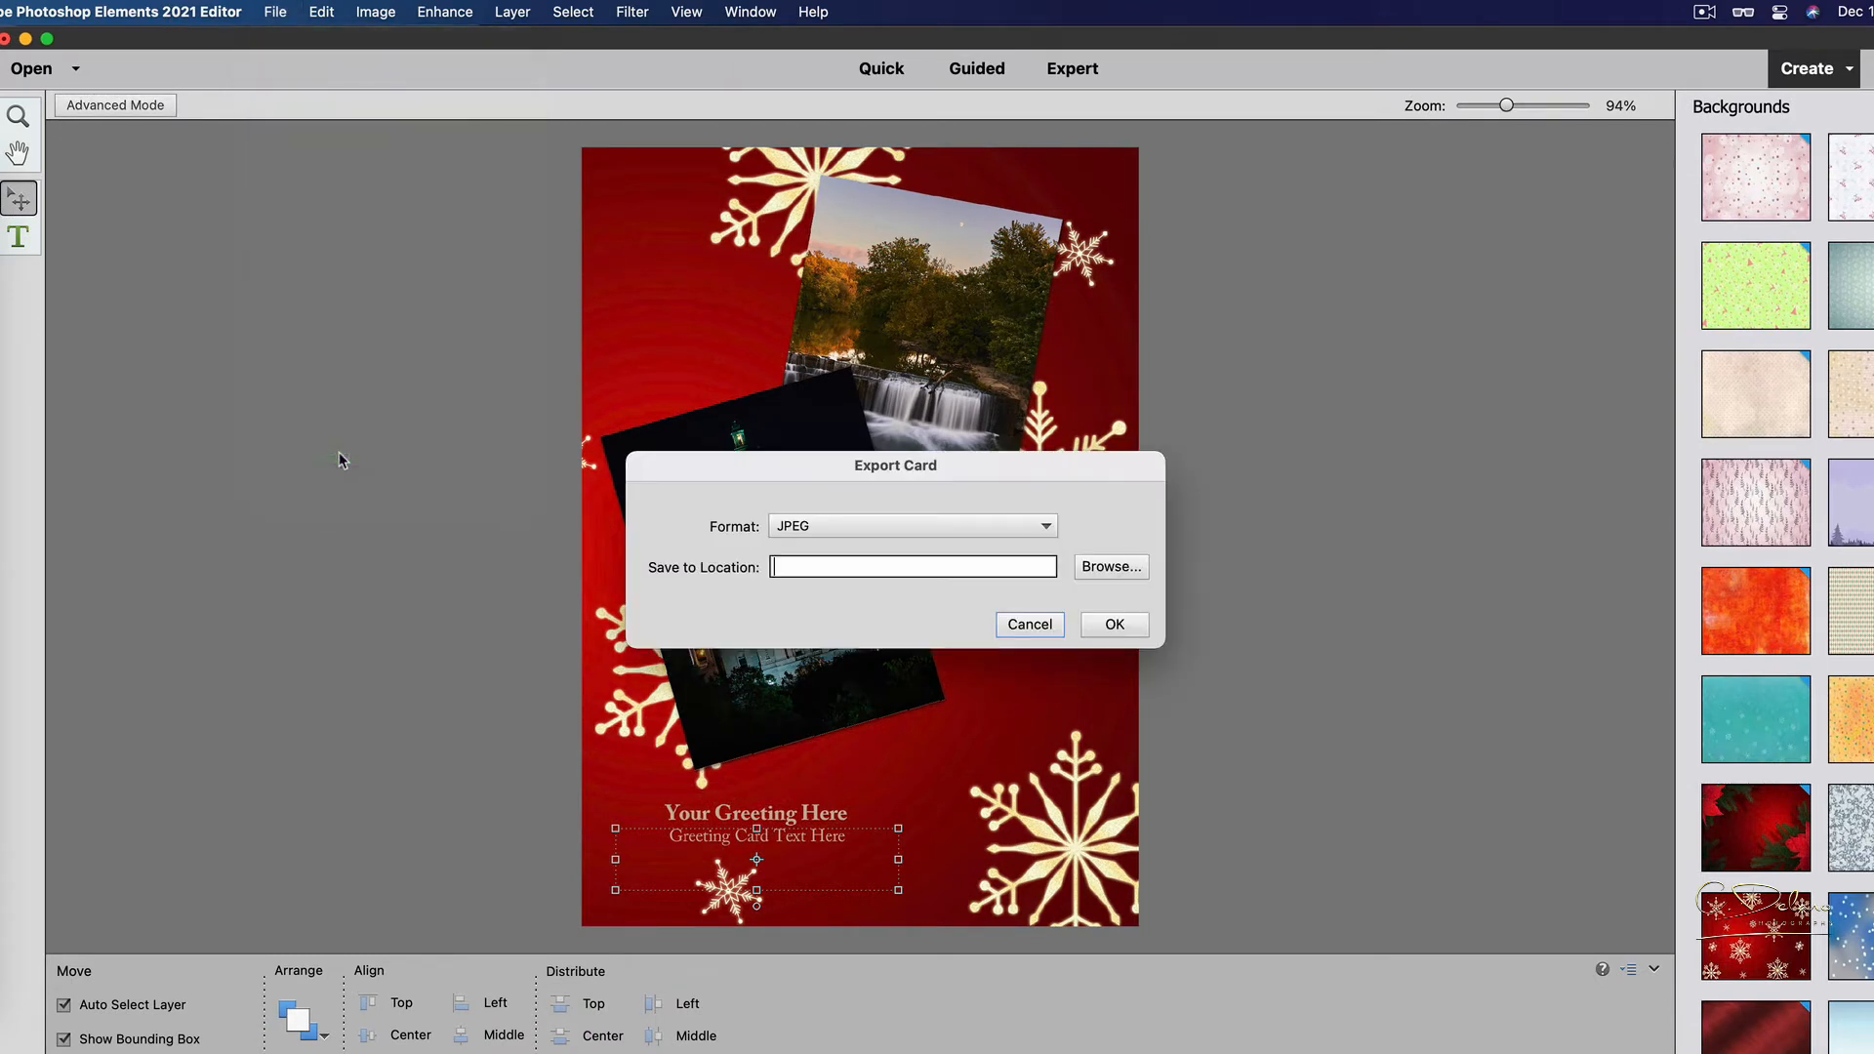
left_click(1084, 569)
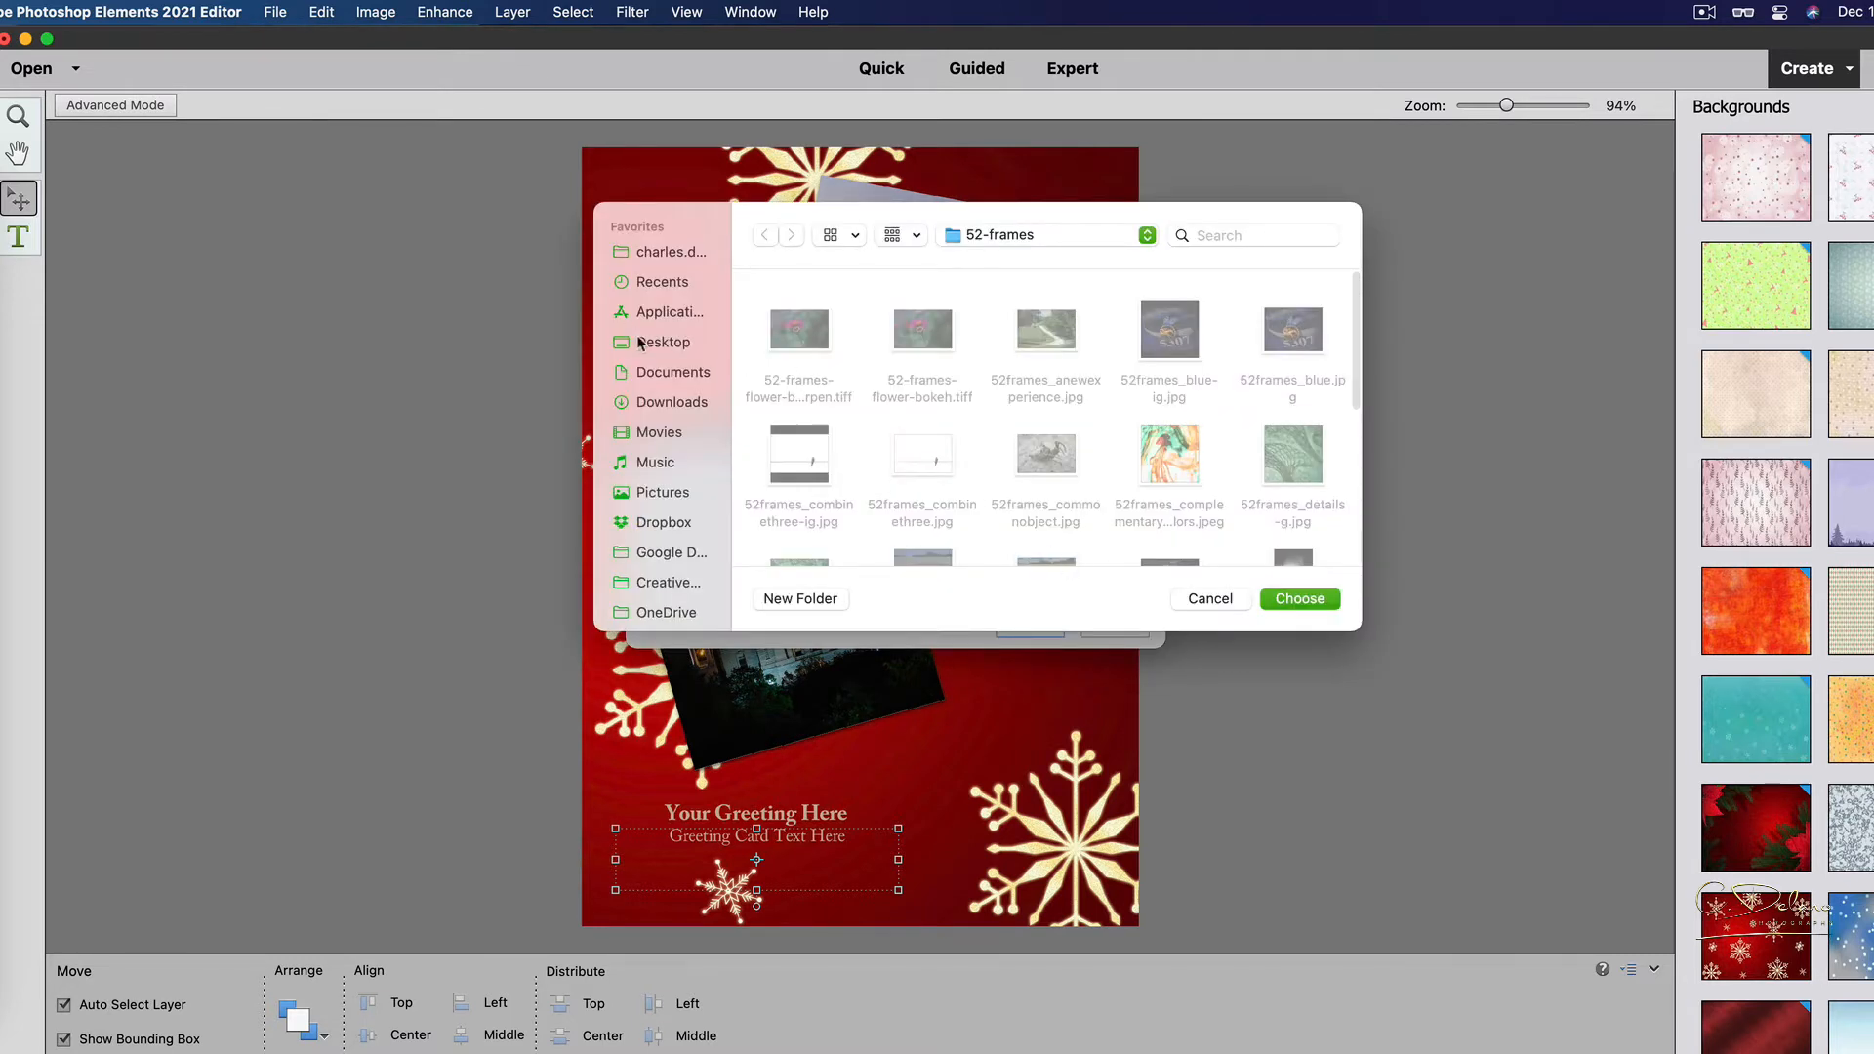
left_click(1299, 600)
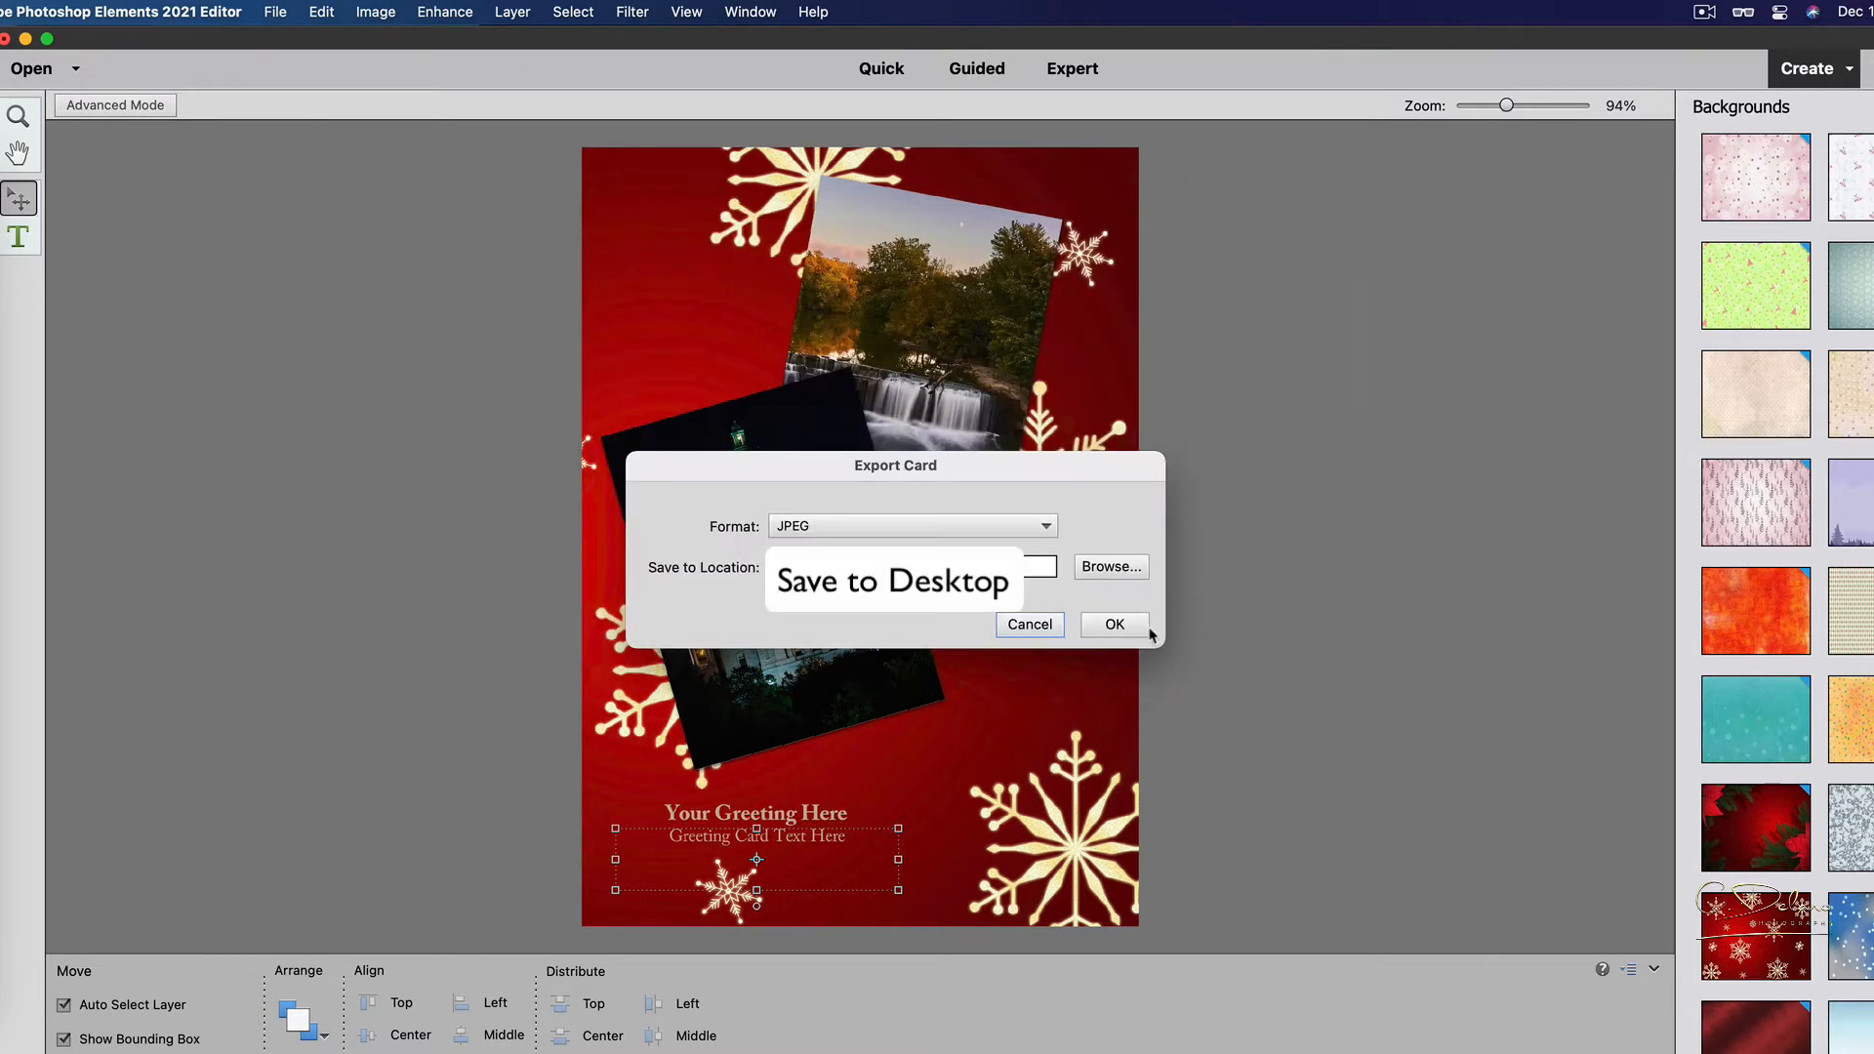
left_click(1115, 626)
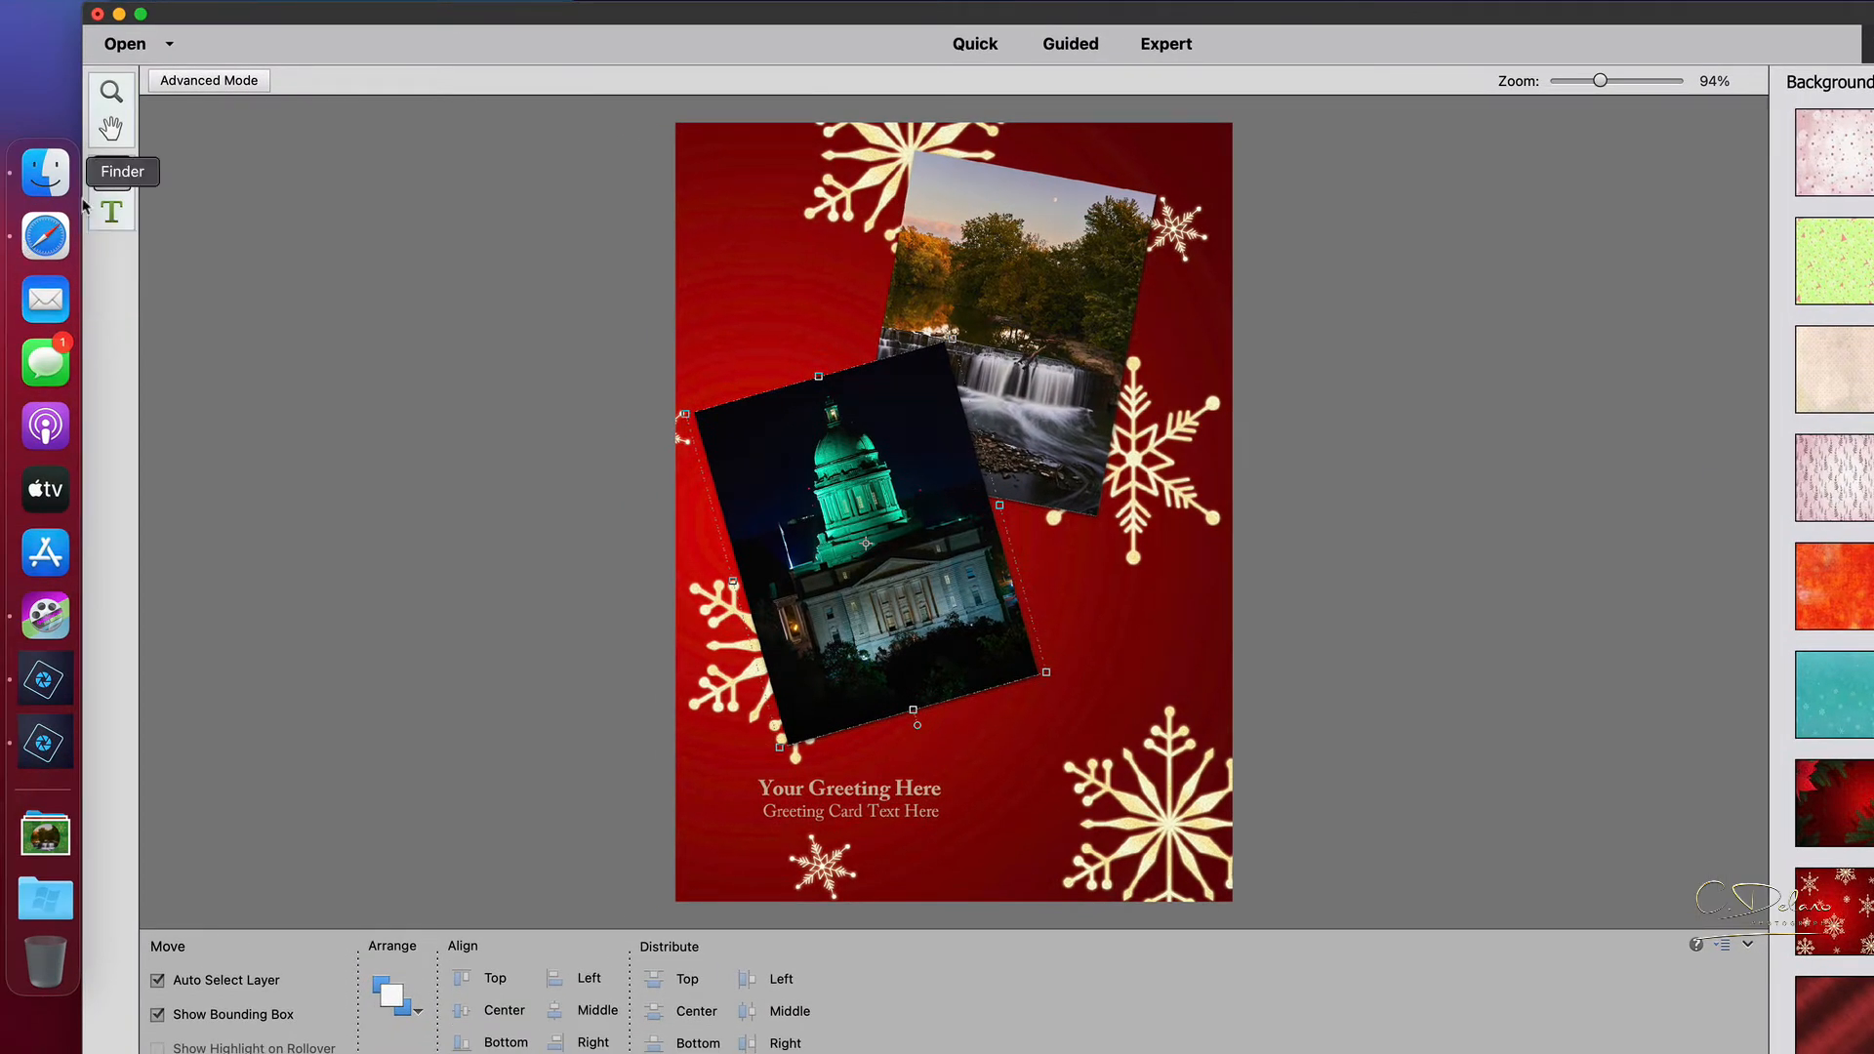
Switch to Finder and preview the exported Untitled-1_0.jpg in the Desktop folder, then close the preview.
left_click(54, 183)
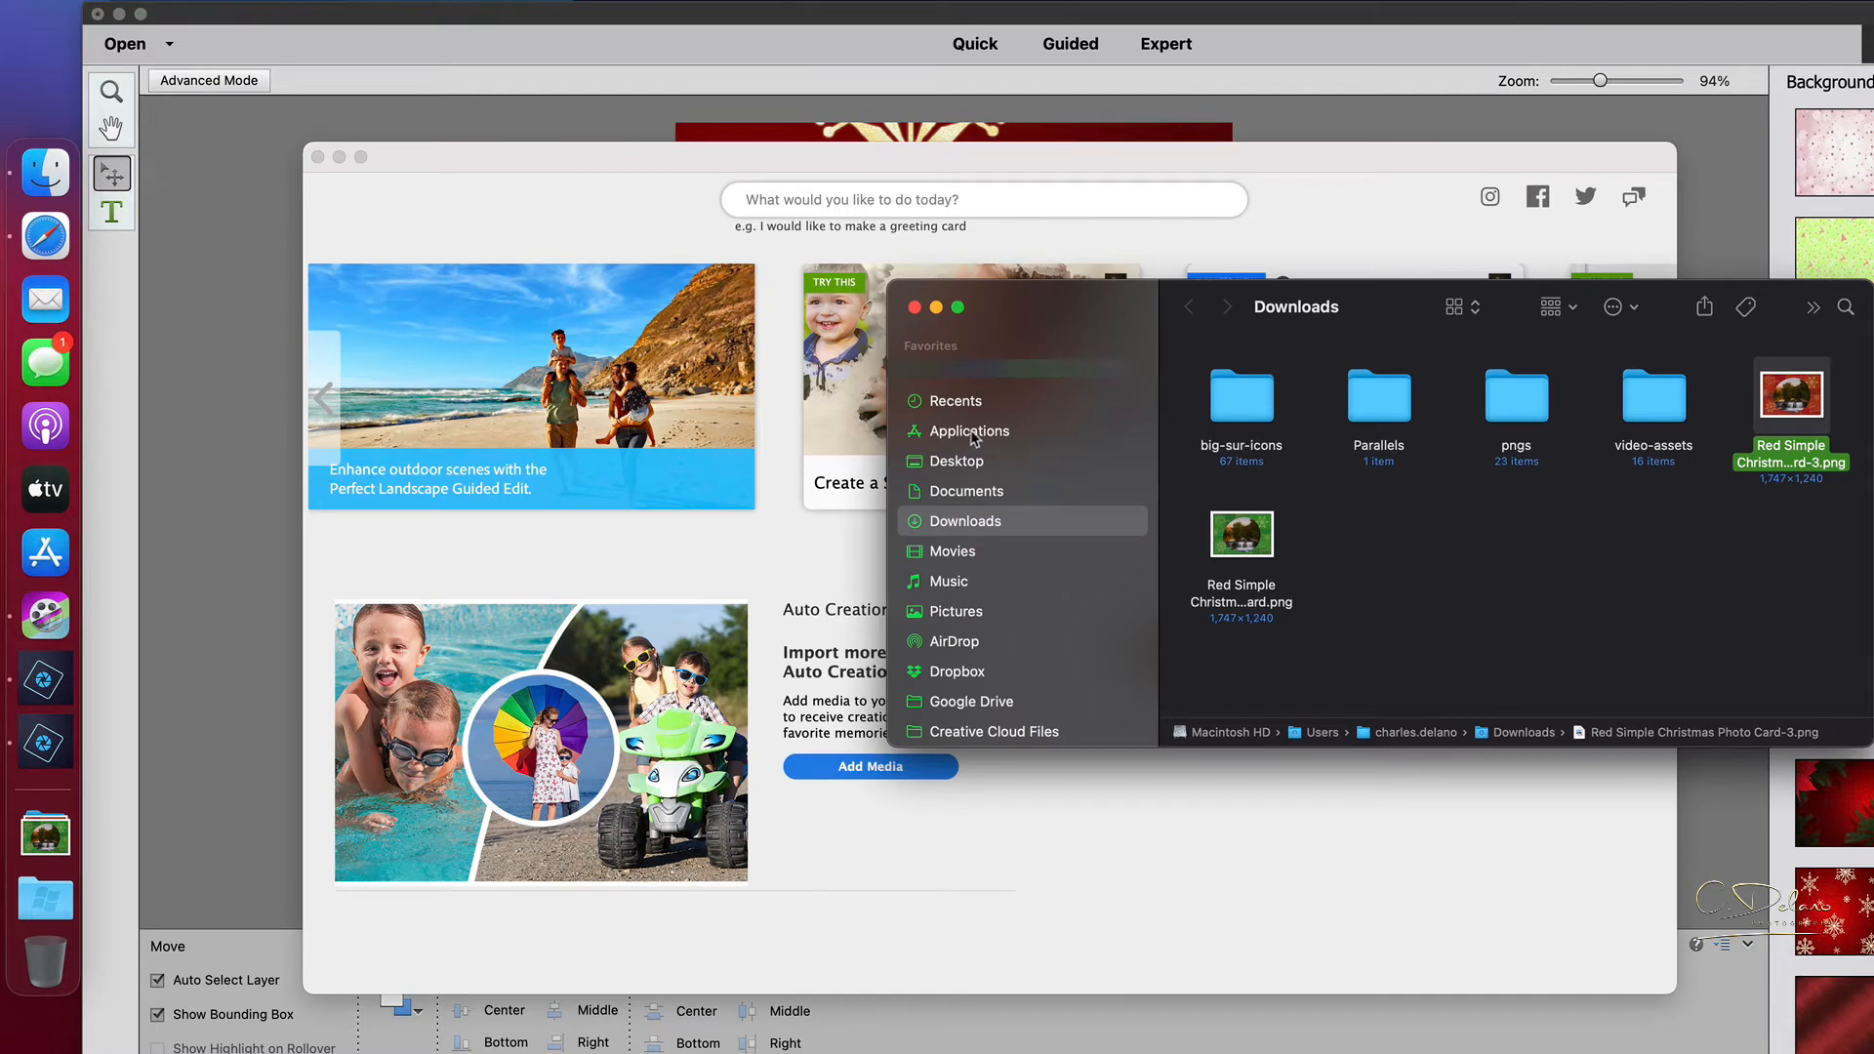
left_click(977, 461)
left_click(1247, 416)
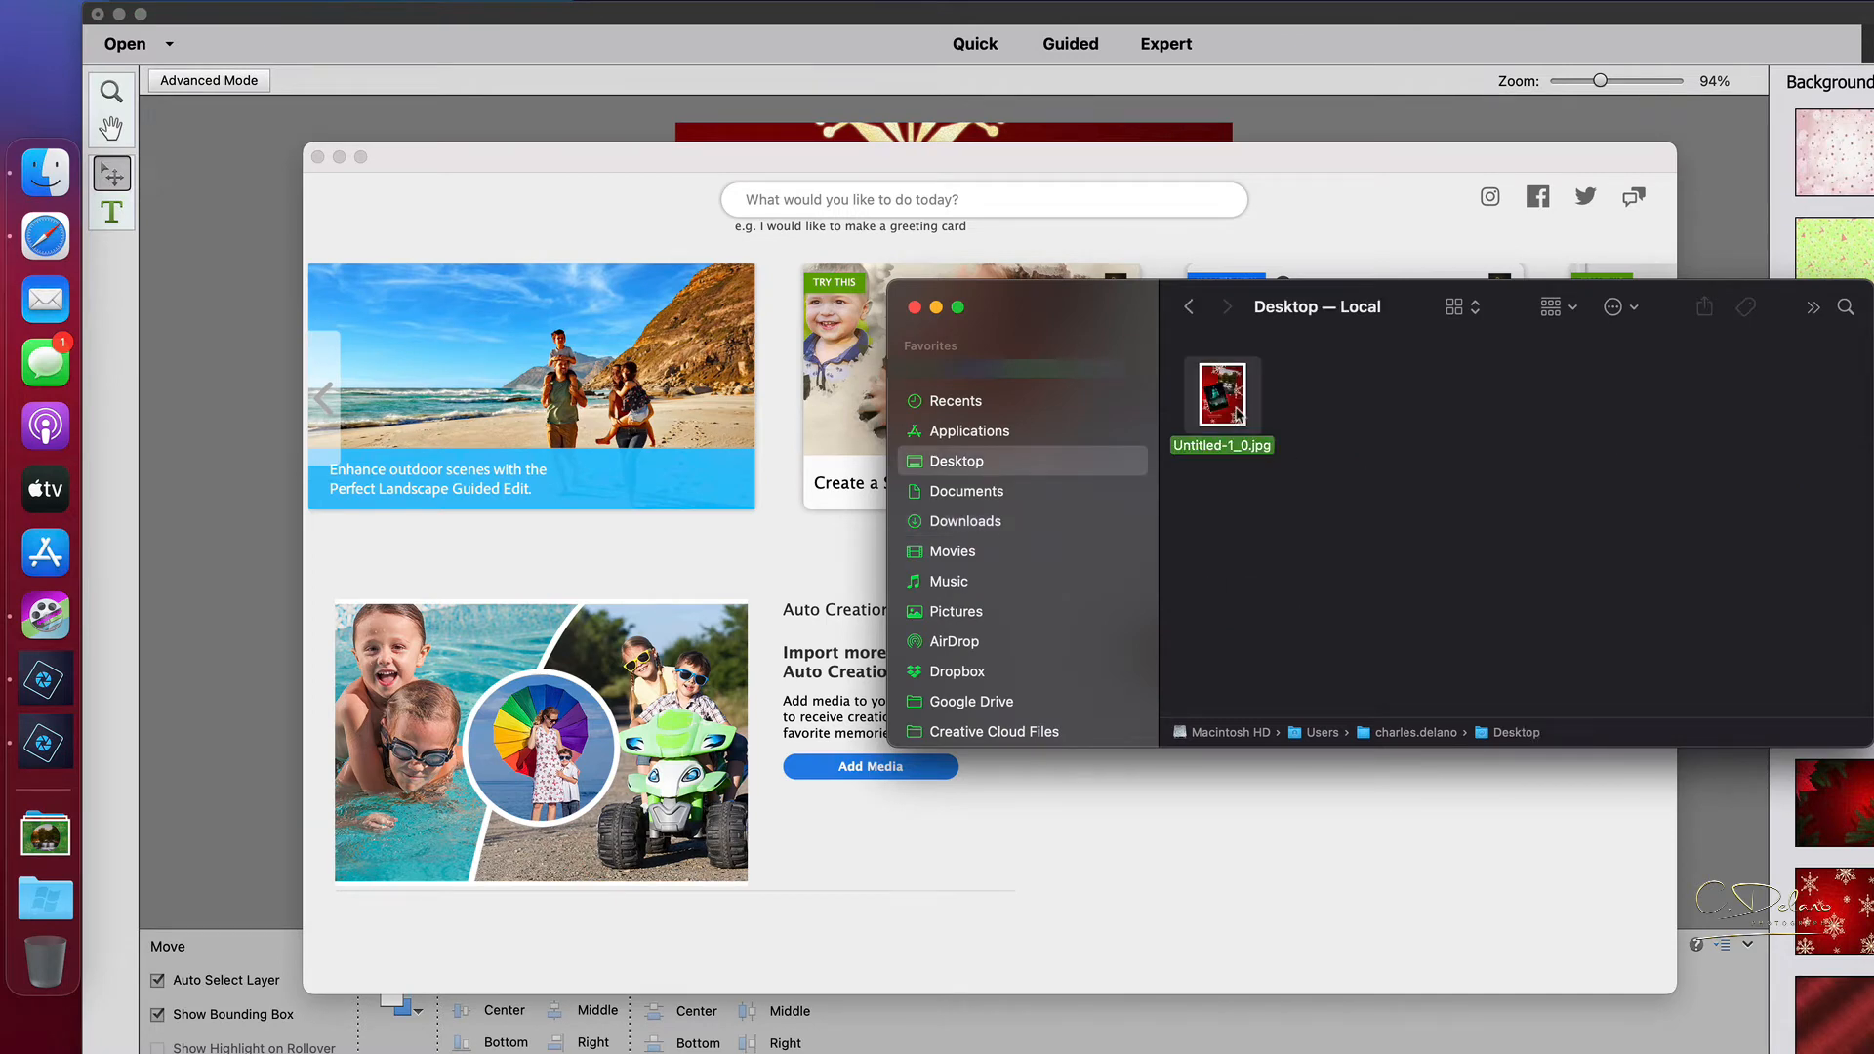
key("space")
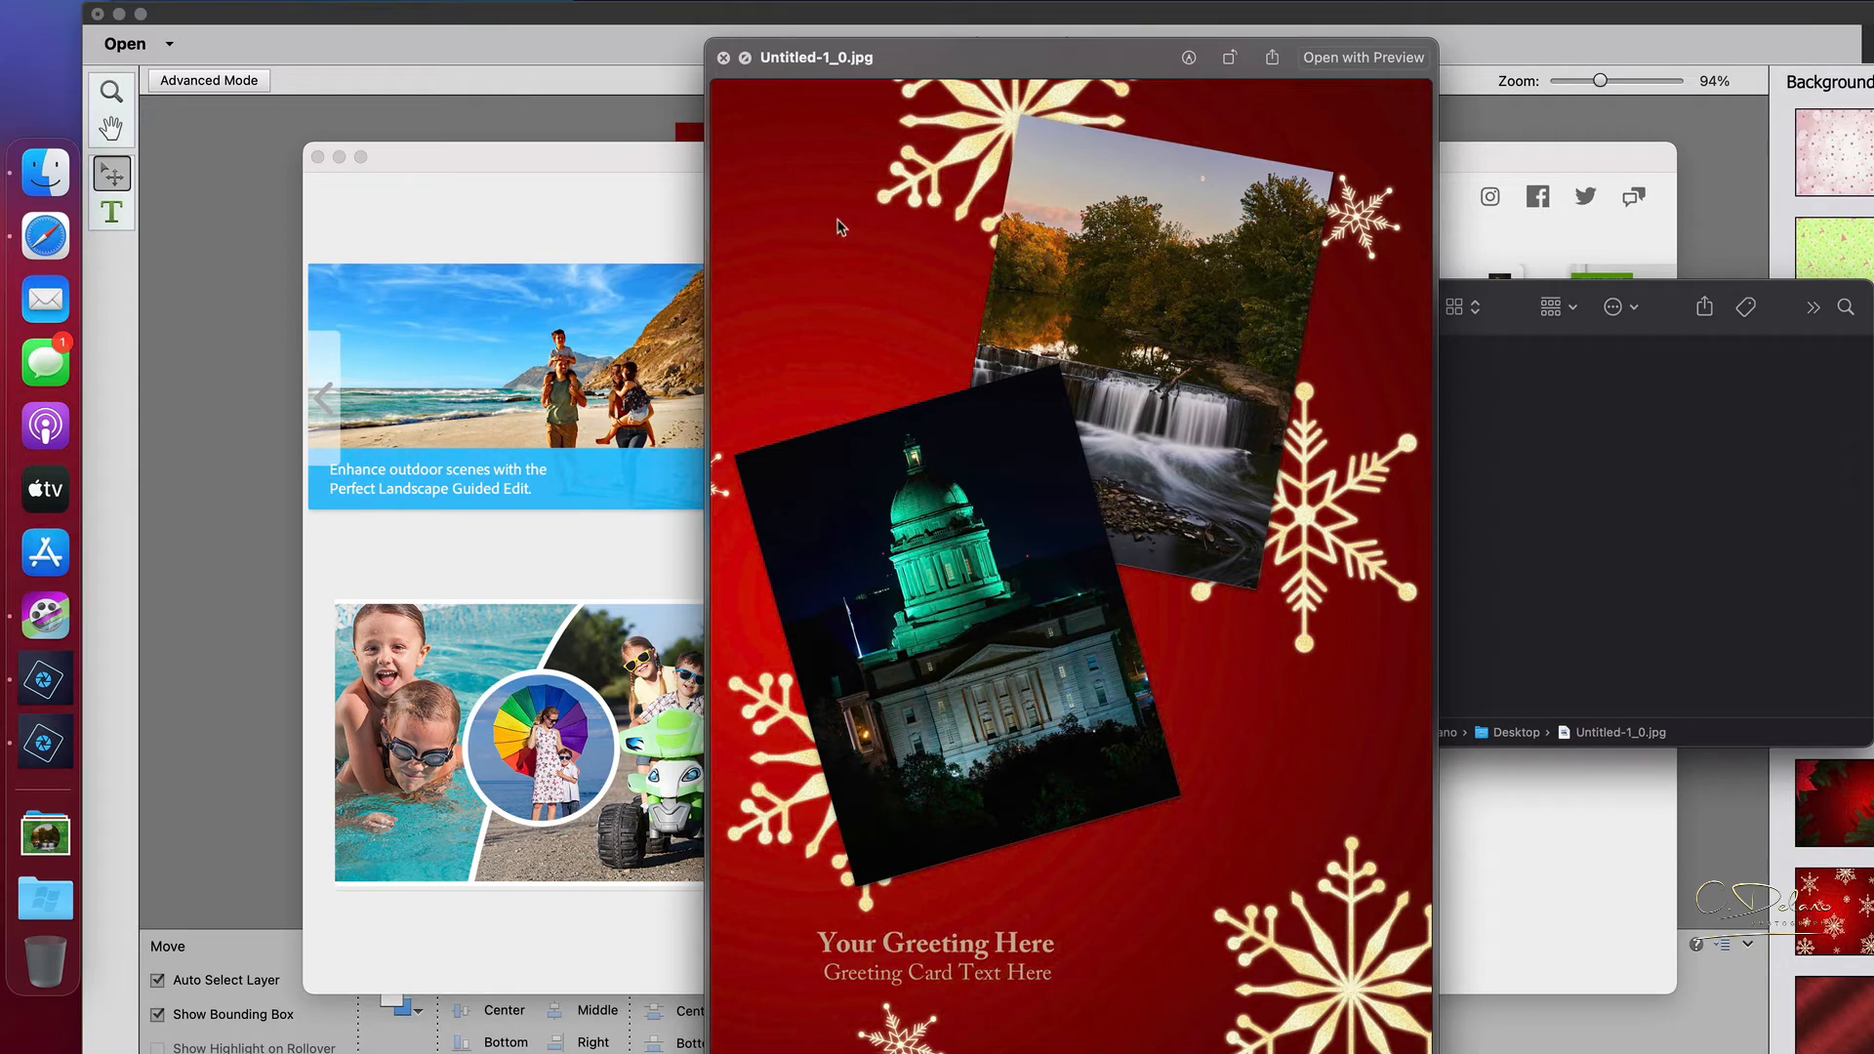
key("space")
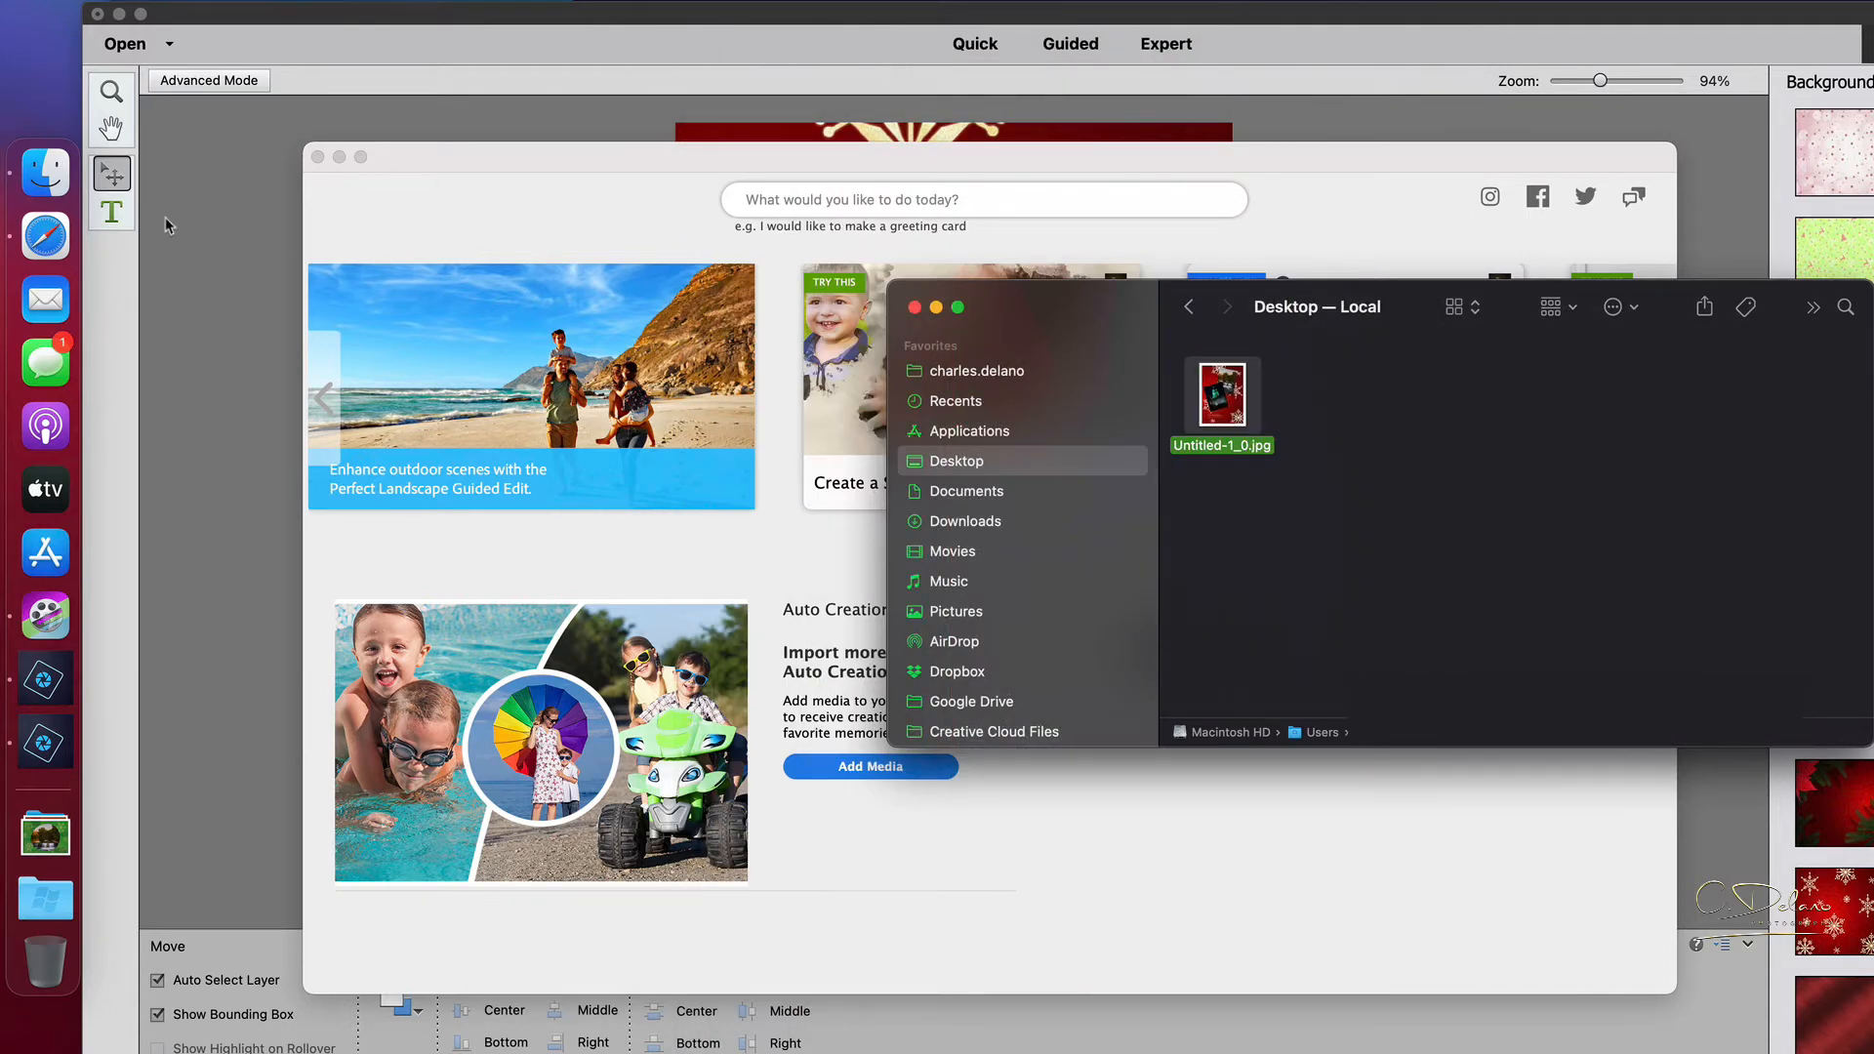
Switch to Safari and open canva.com in a new tab.
left_click(41, 234)
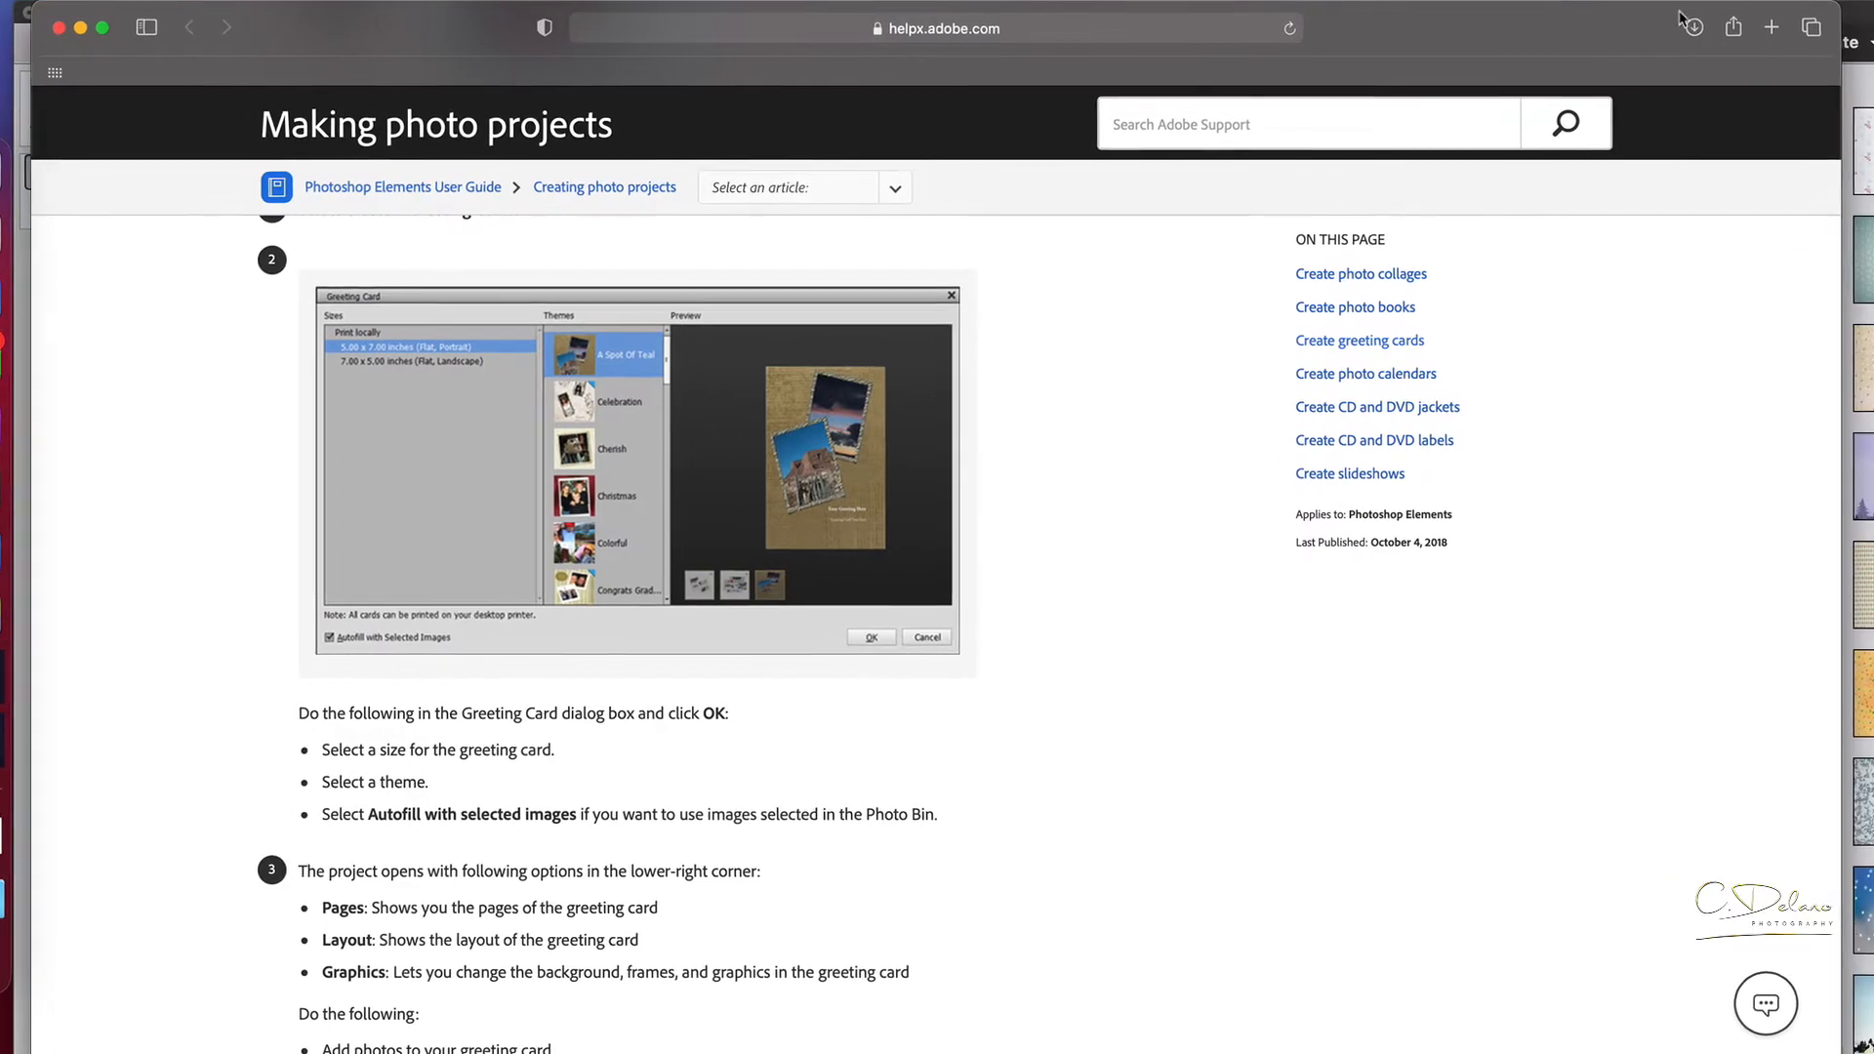
left_click(1746, 29)
type("canv")
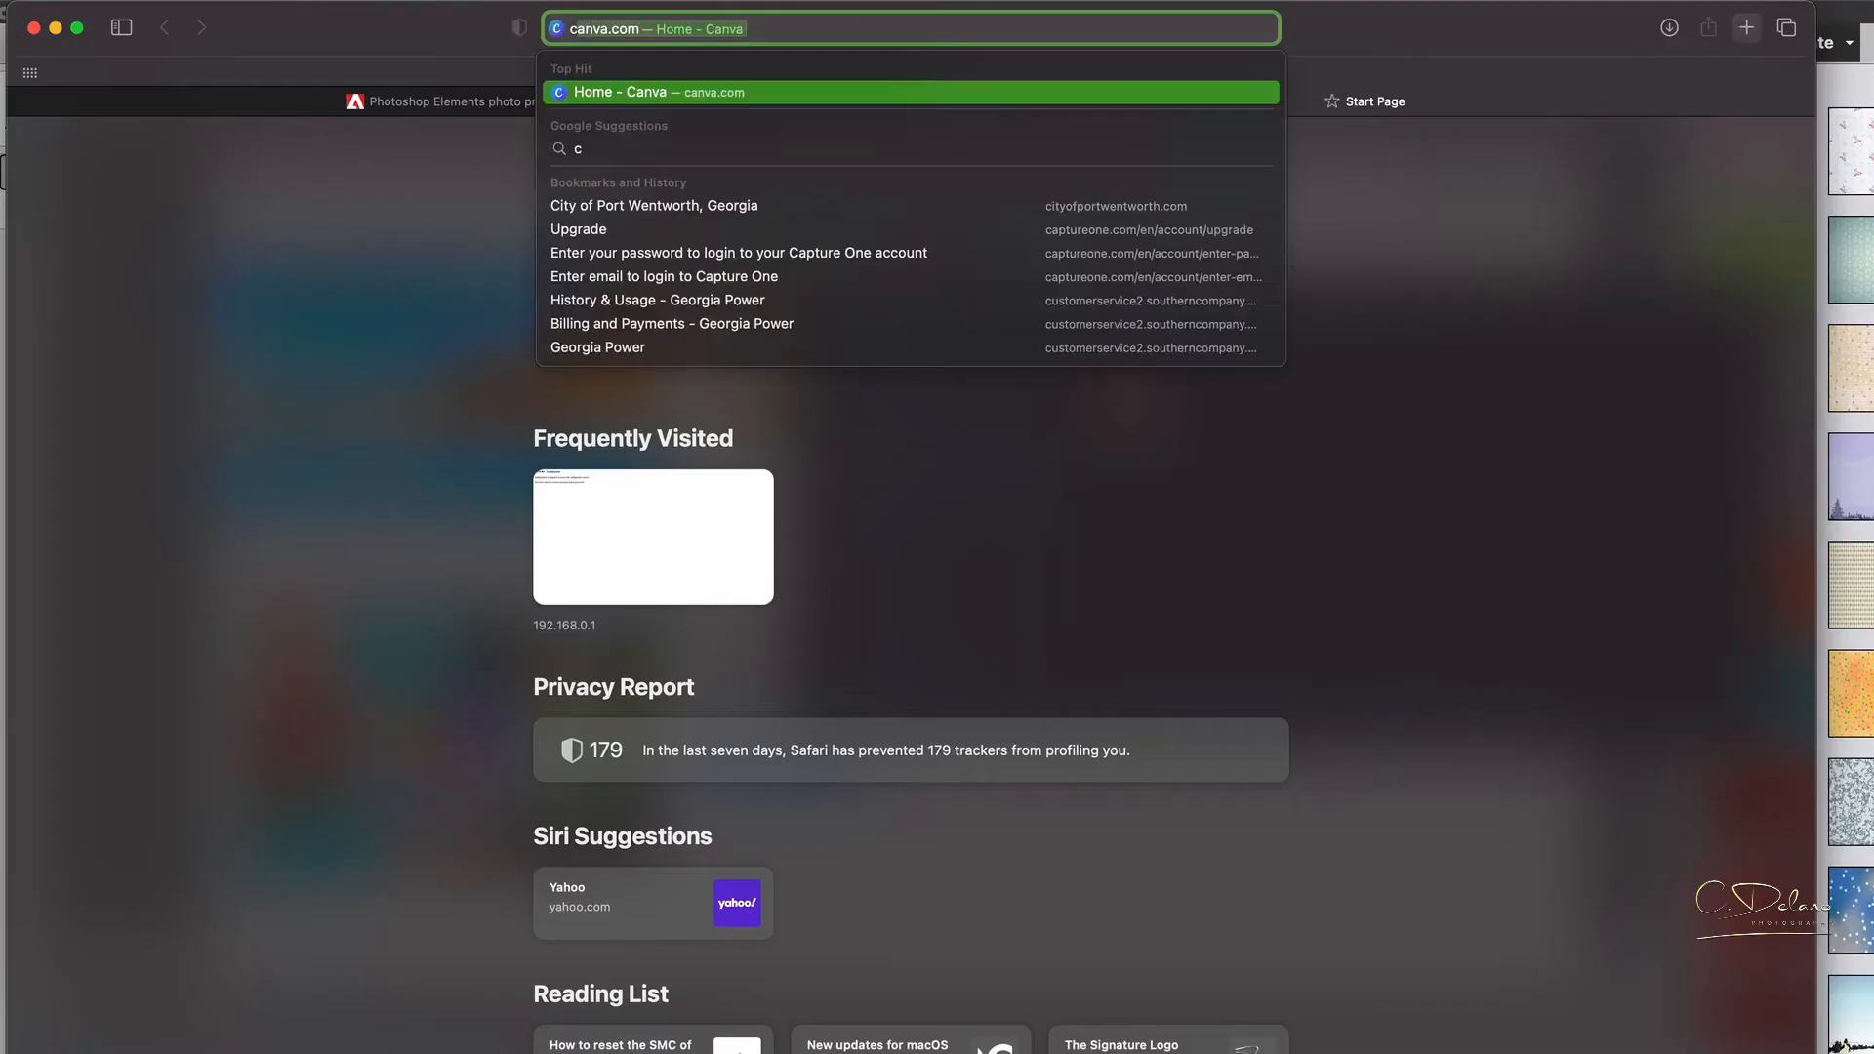
type("a")
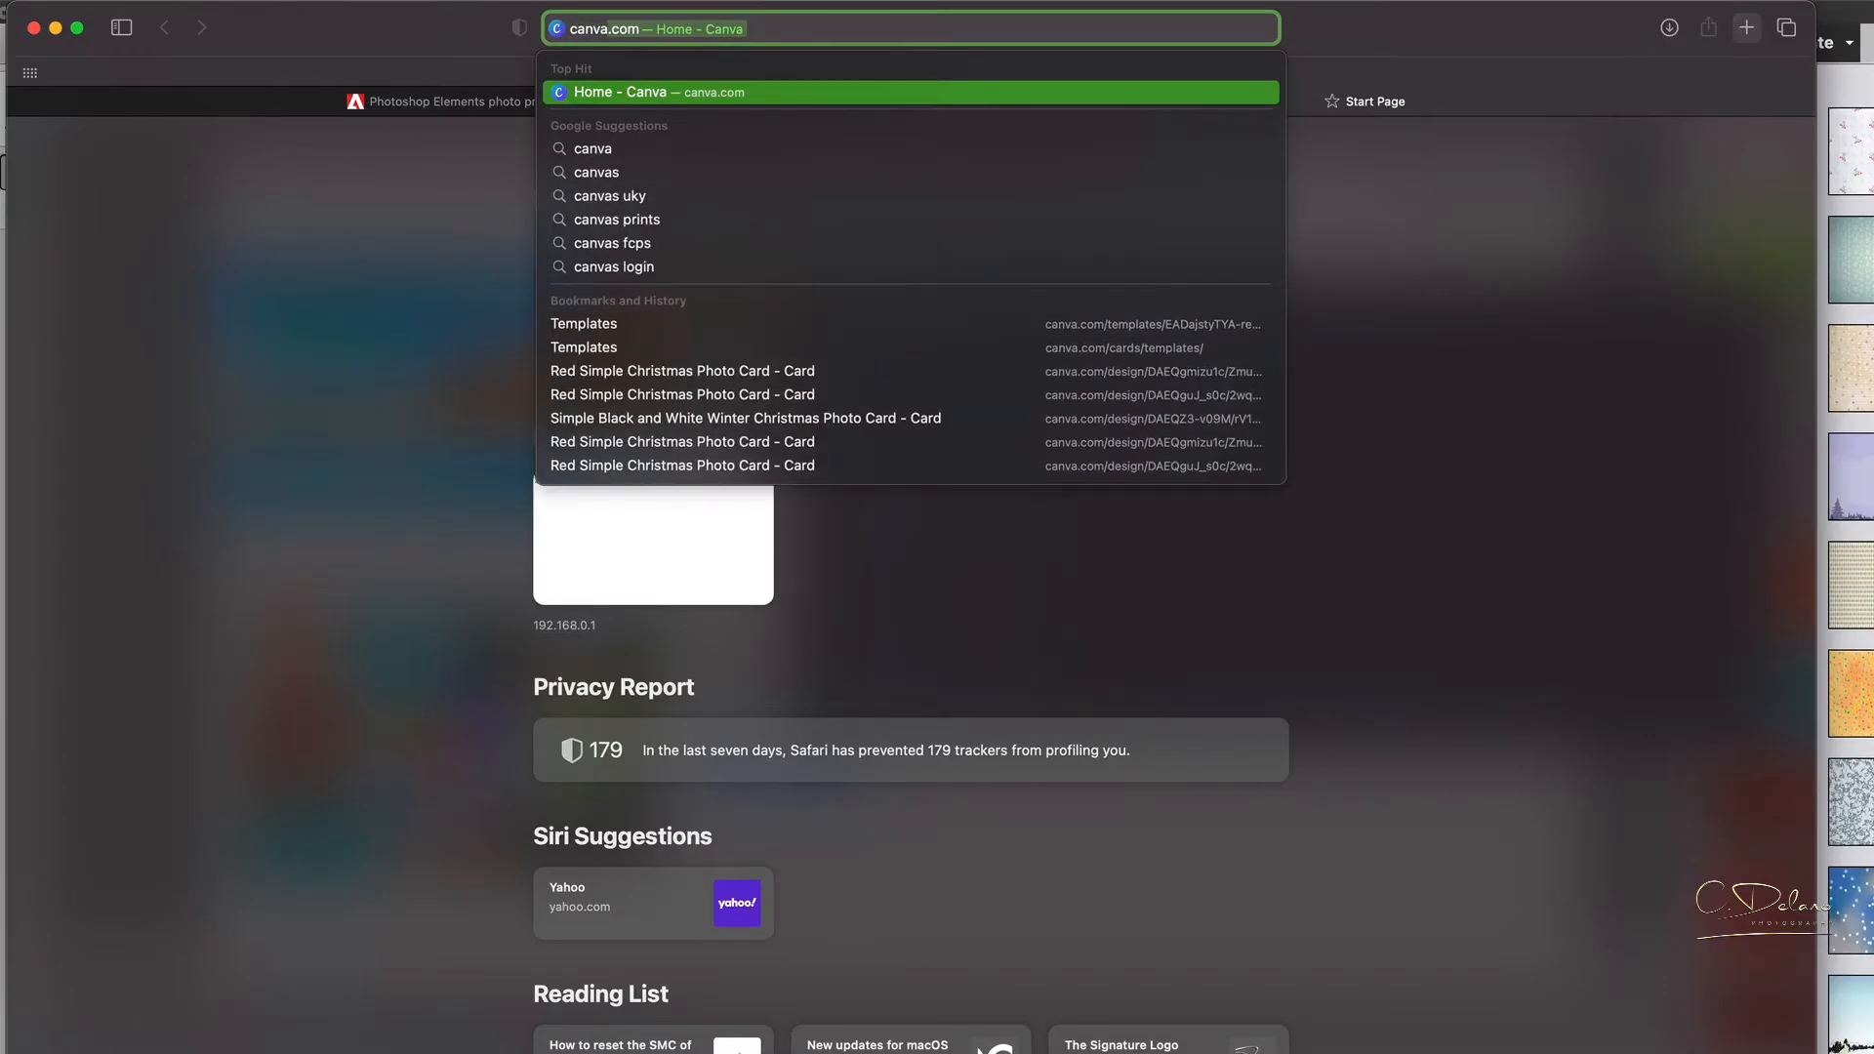
key("Return")
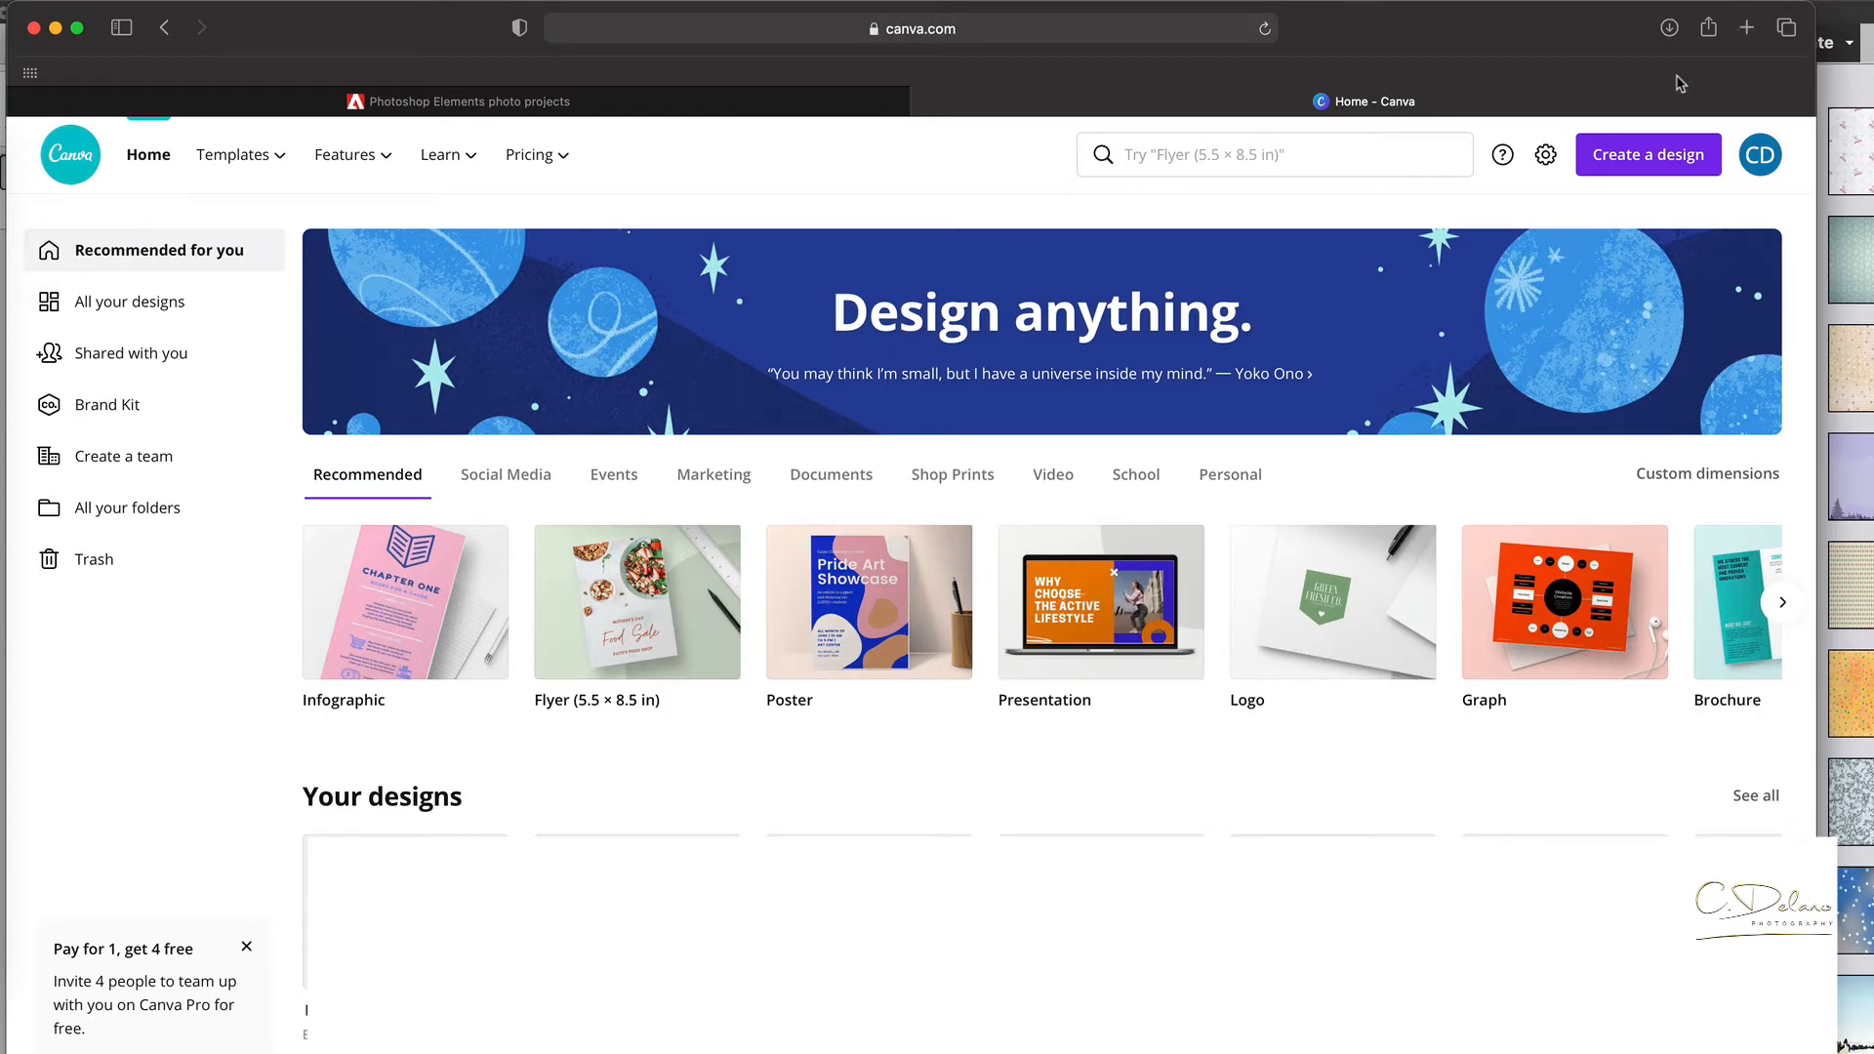
Browse Canva's personal card templates and narrow them to the Holiday category.
mouse_move(239, 156)
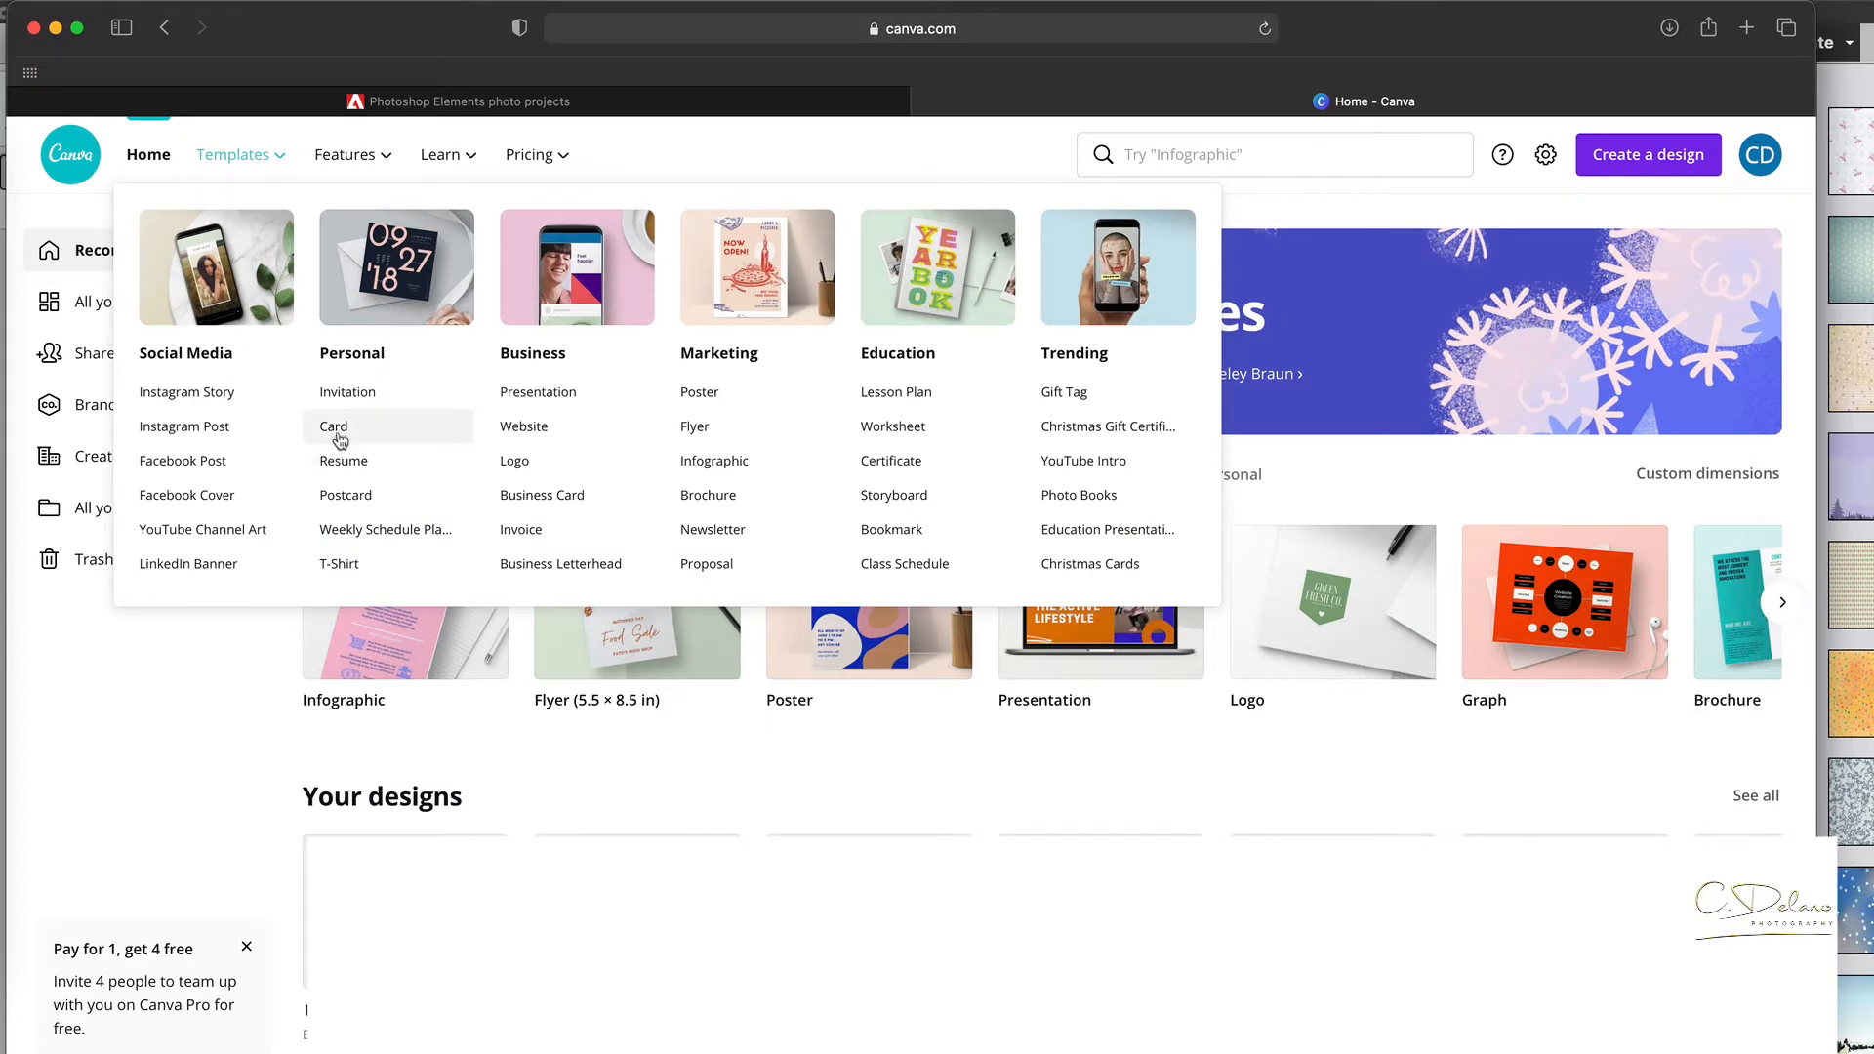
left_click(334, 428)
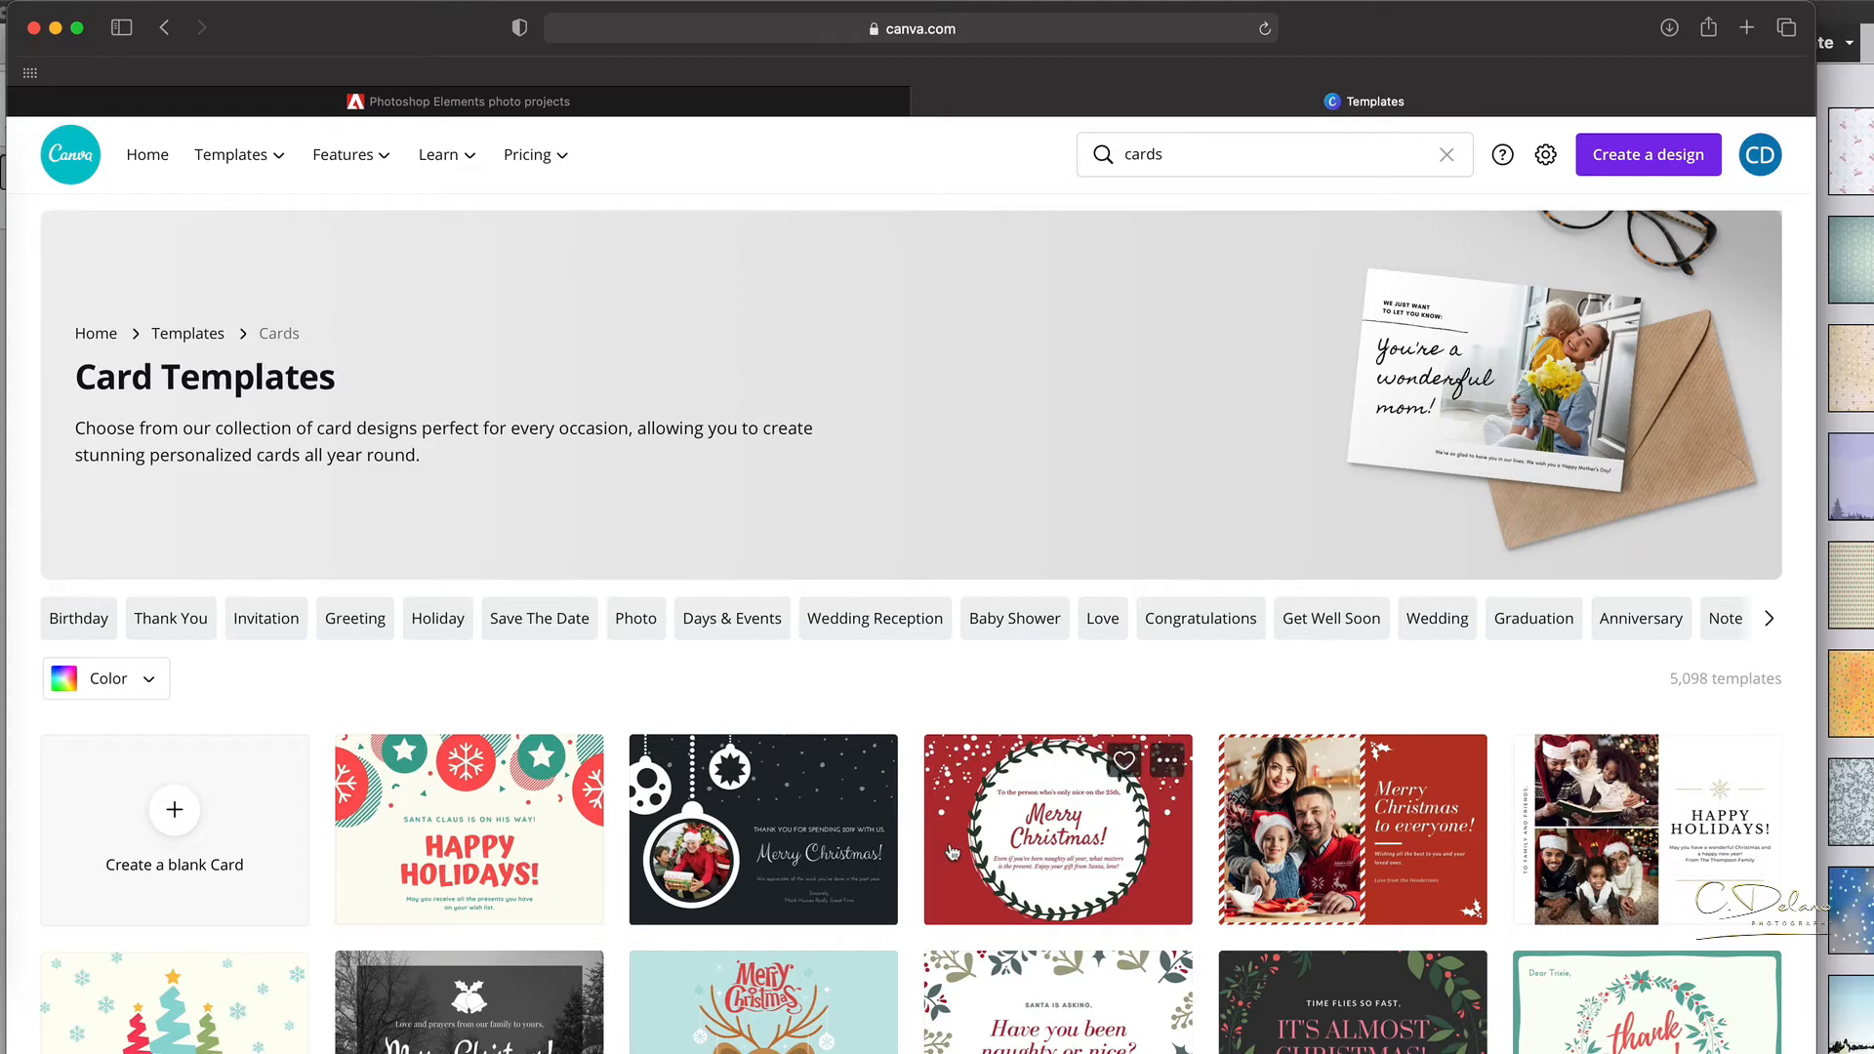
scroll(952, 852, "down", 2)
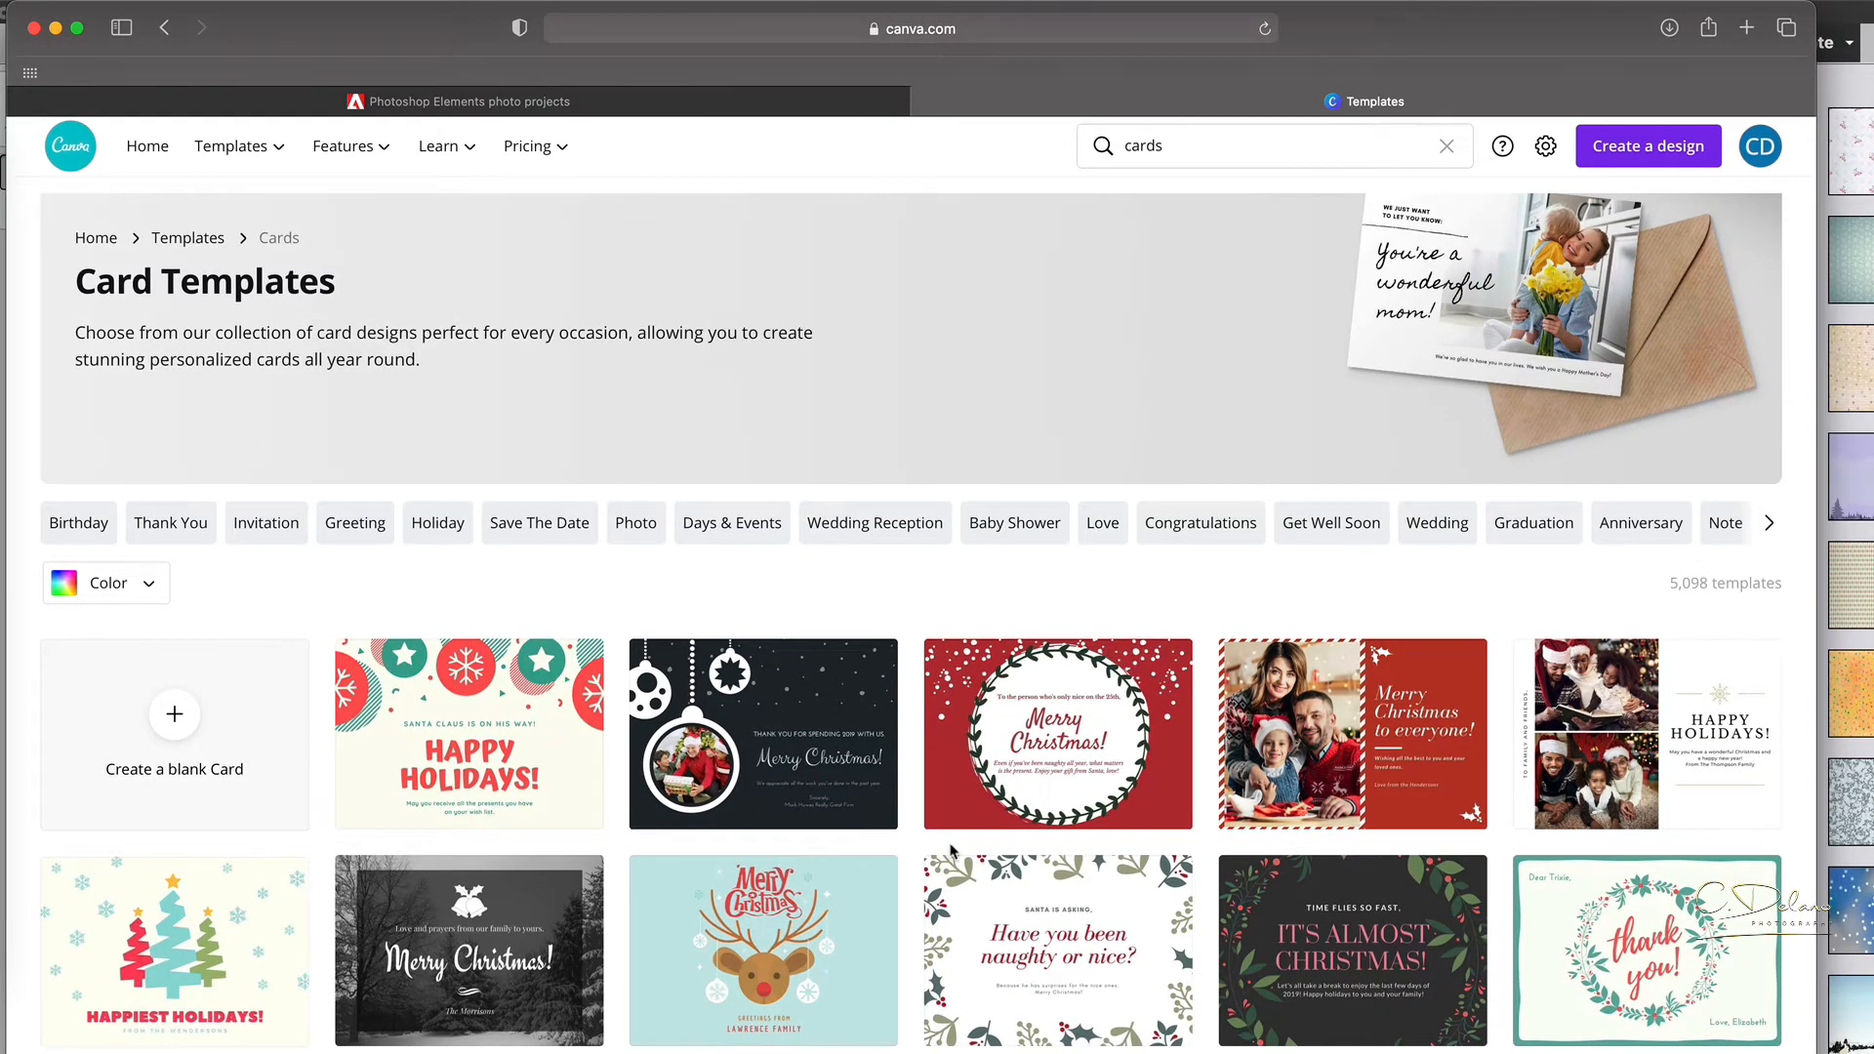
left_click(442, 524)
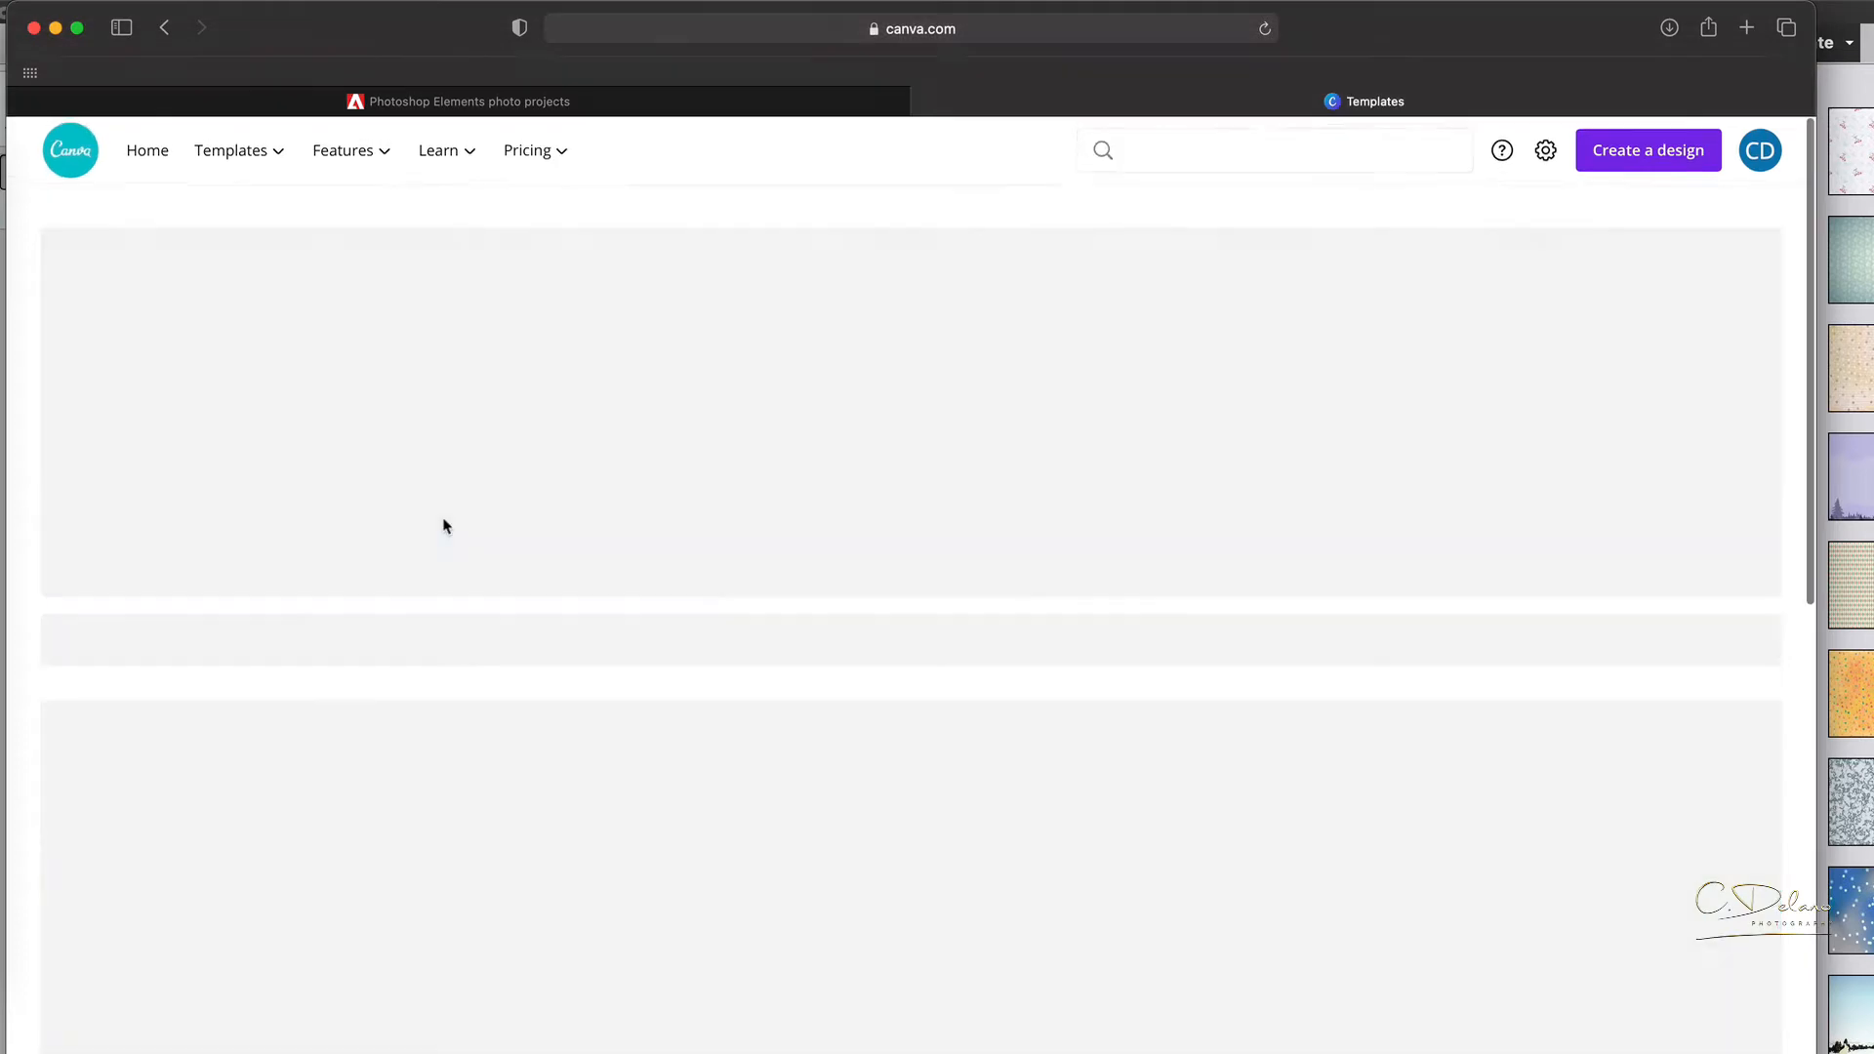
Choose the Red and Gold Holidays Card template and open it for editing.
scroll(737, 891, "down", 5)
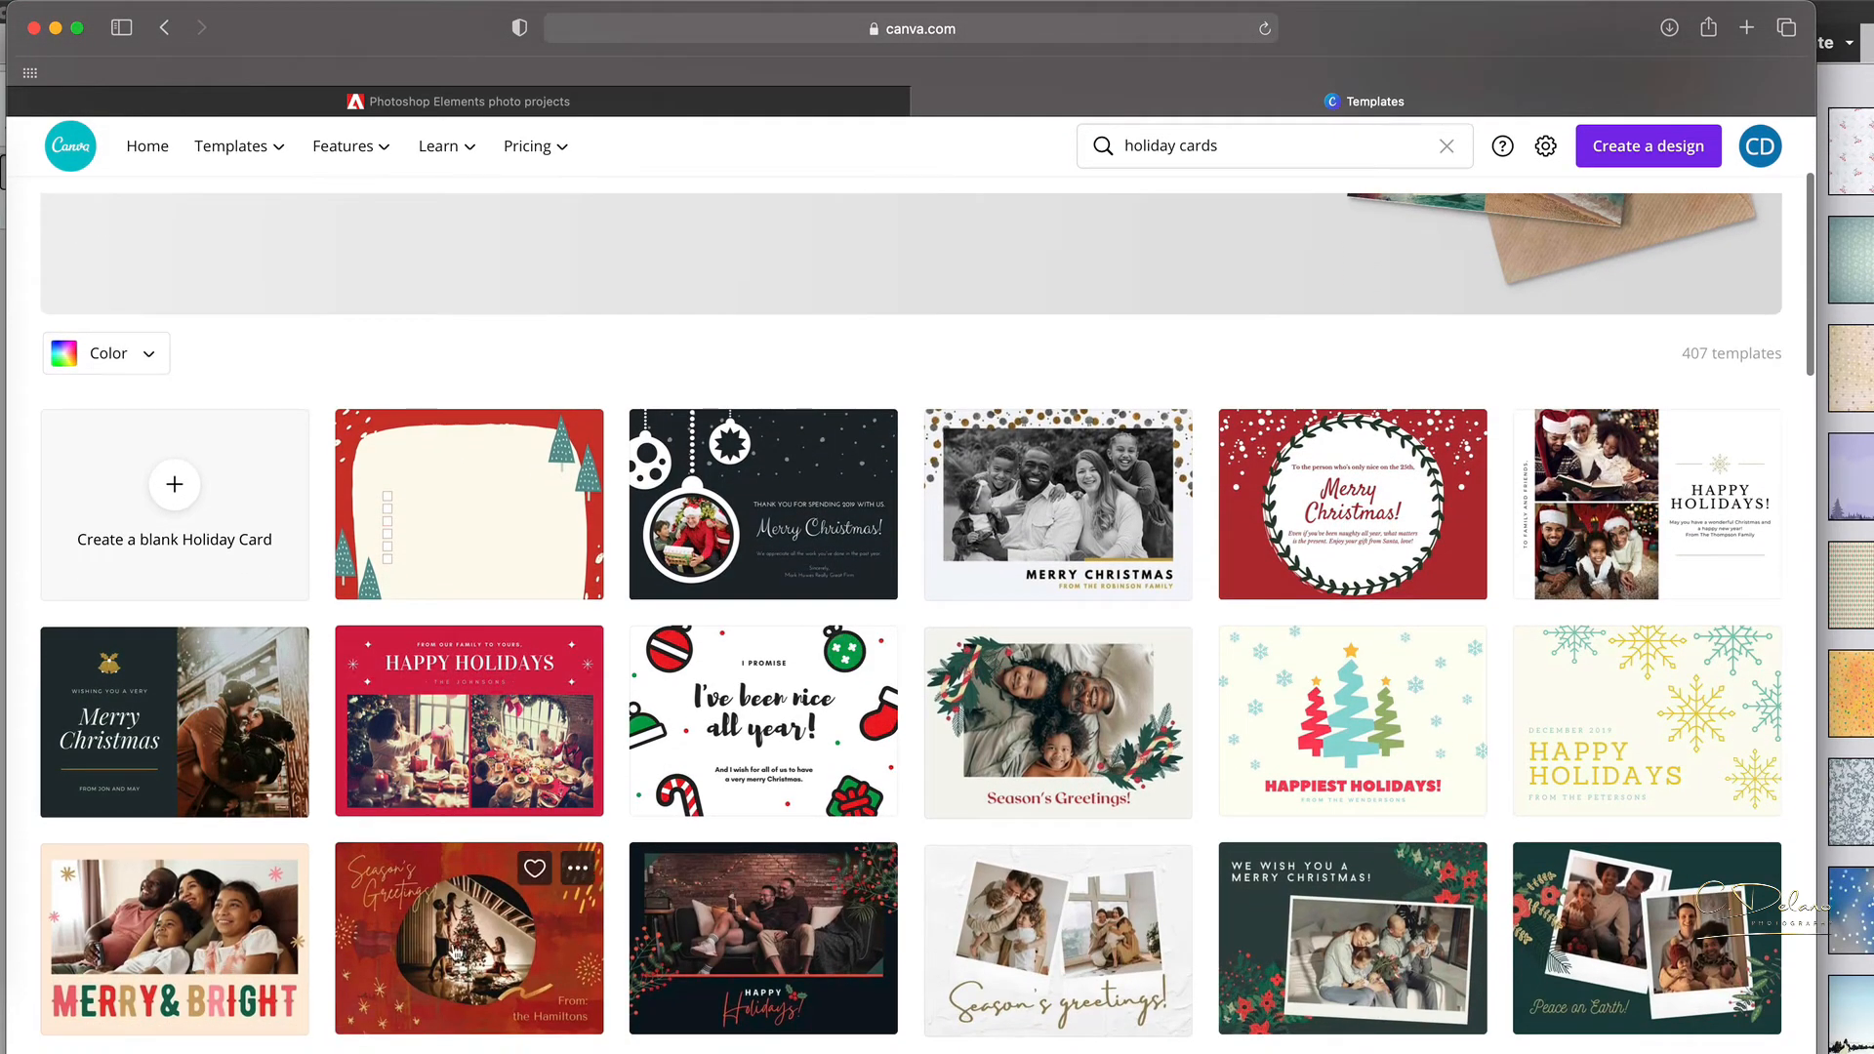
left_click(455, 950)
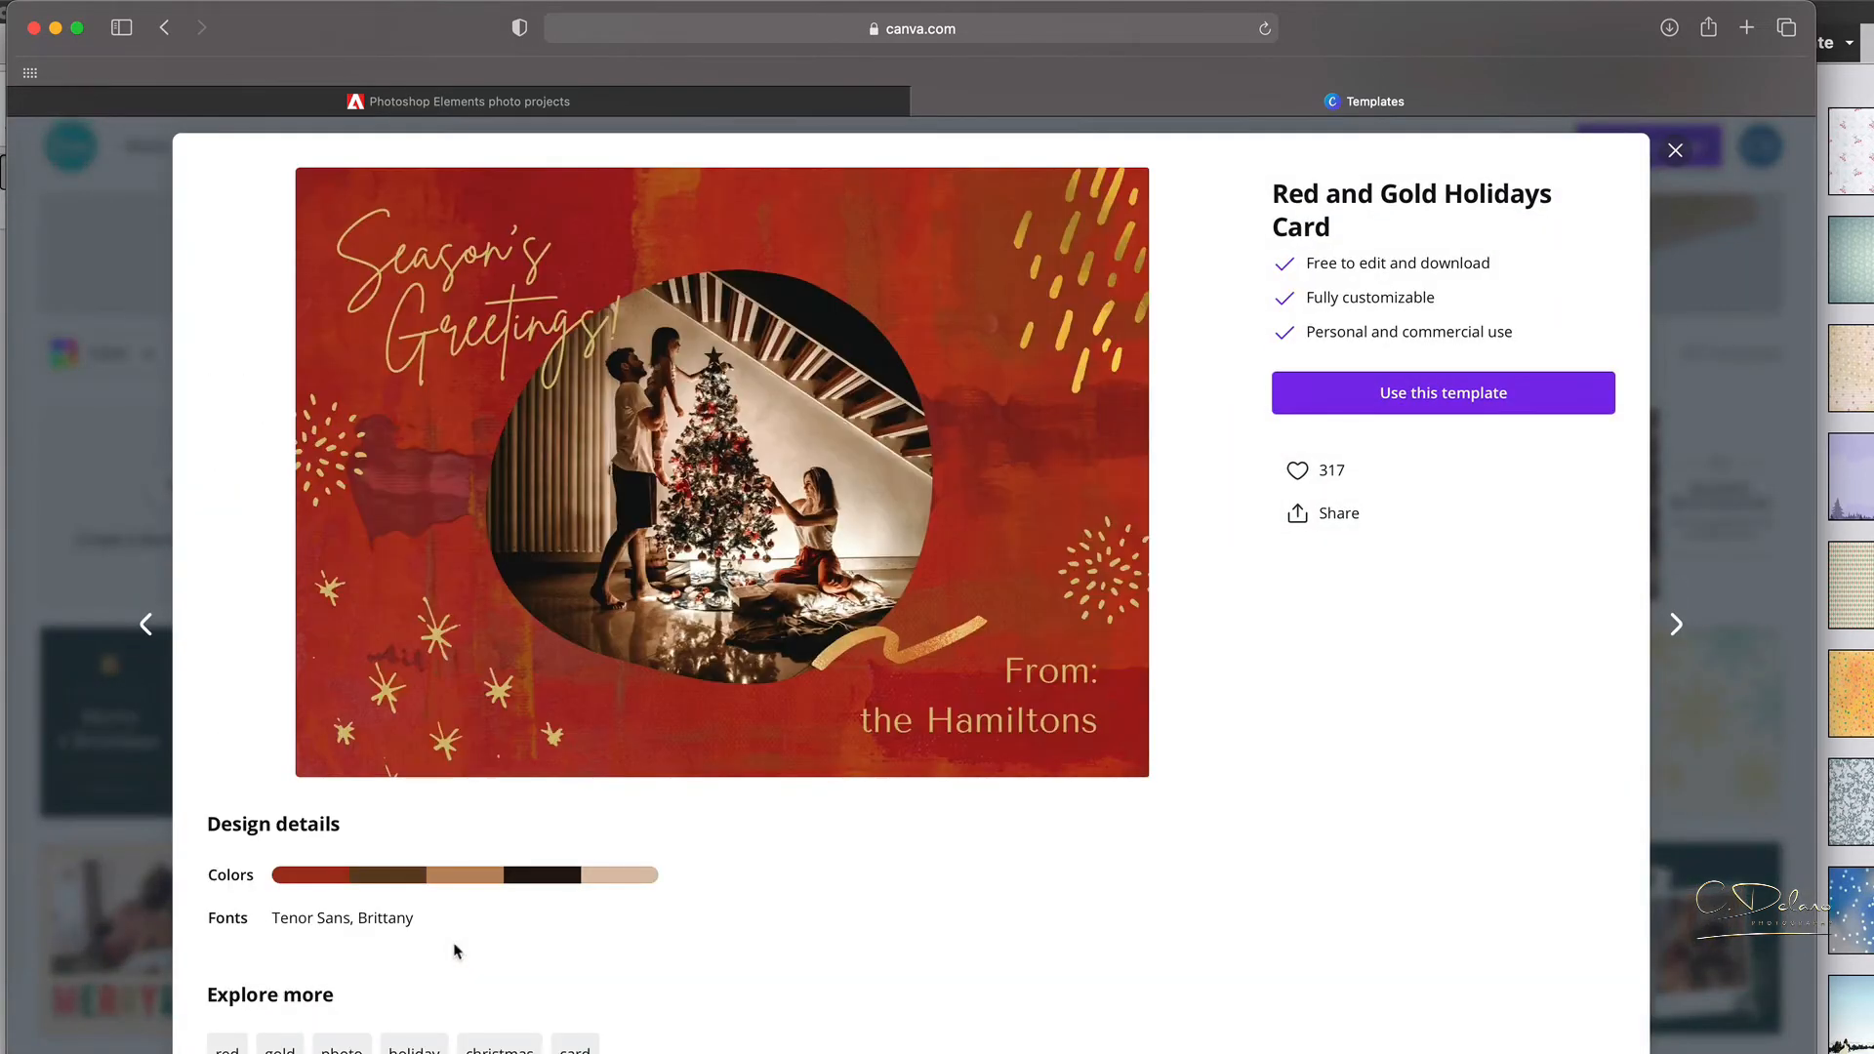
left_click(1468, 402)
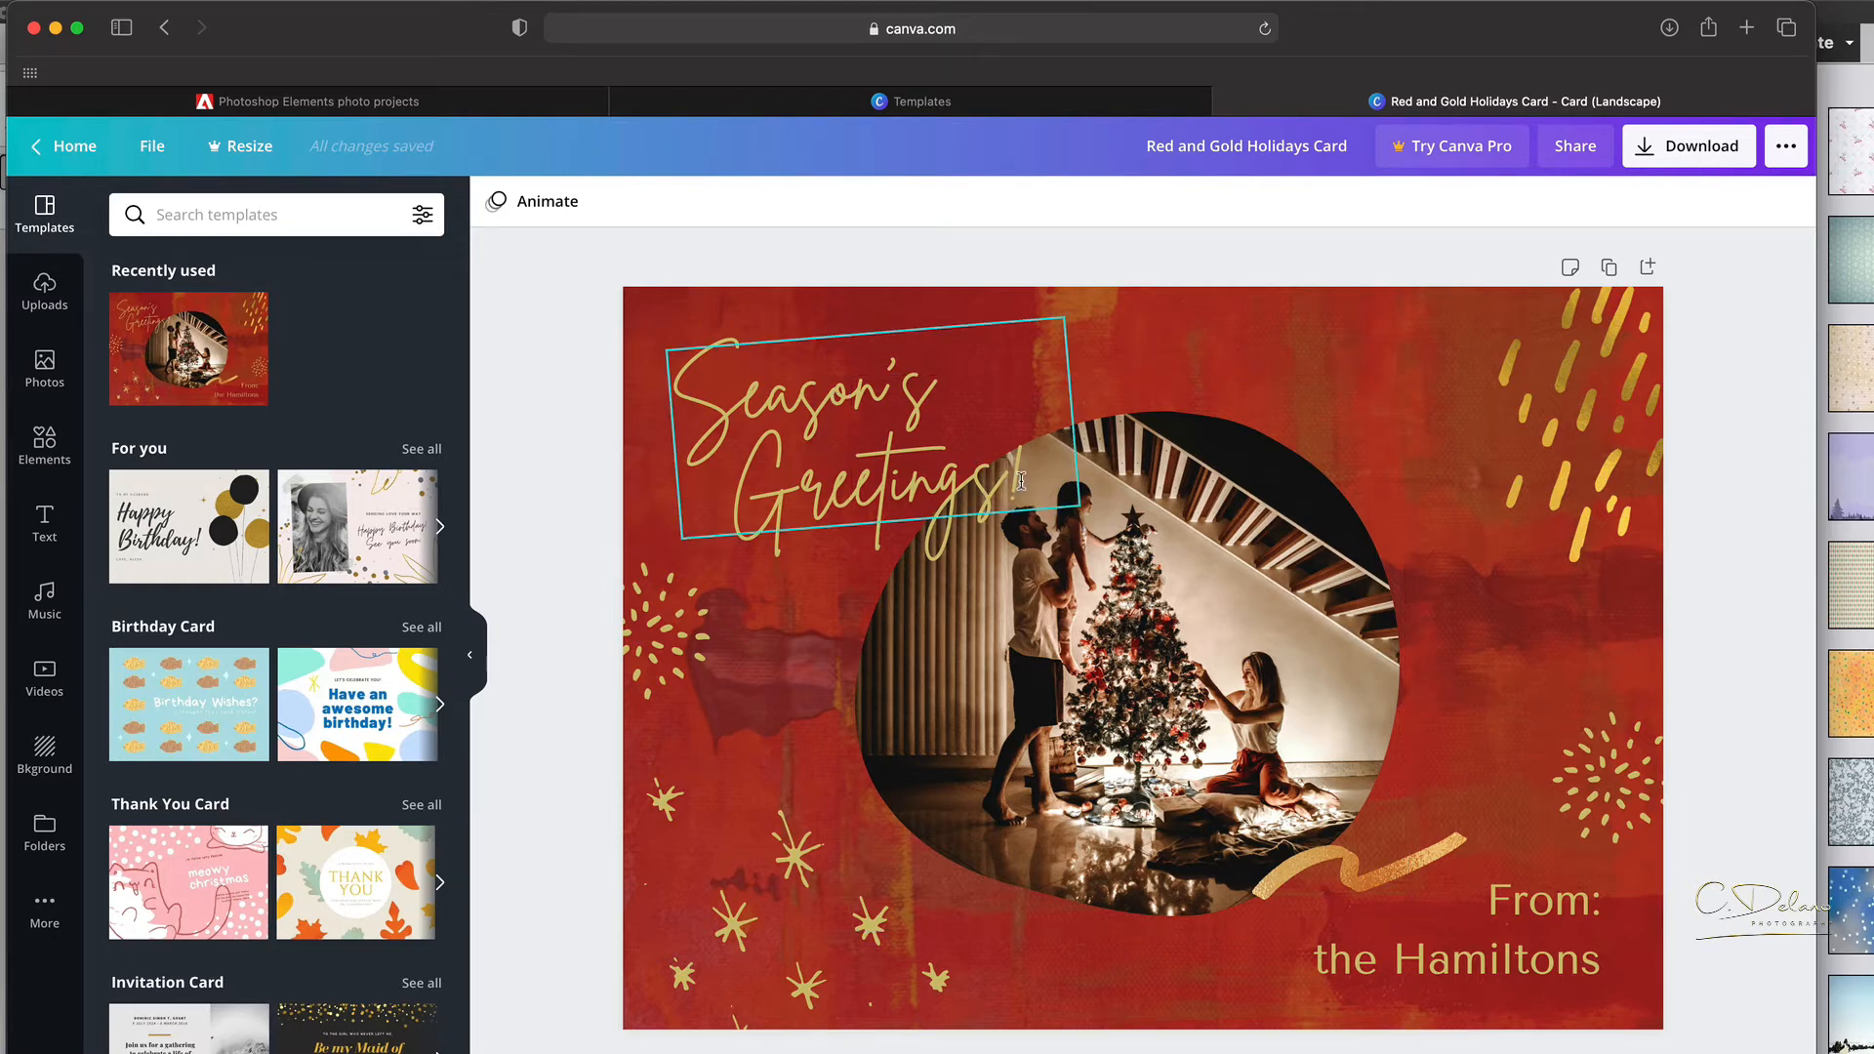
Replace the "Season's Greetings!" text on the card with "Happy Holidays".
left_click(907, 407)
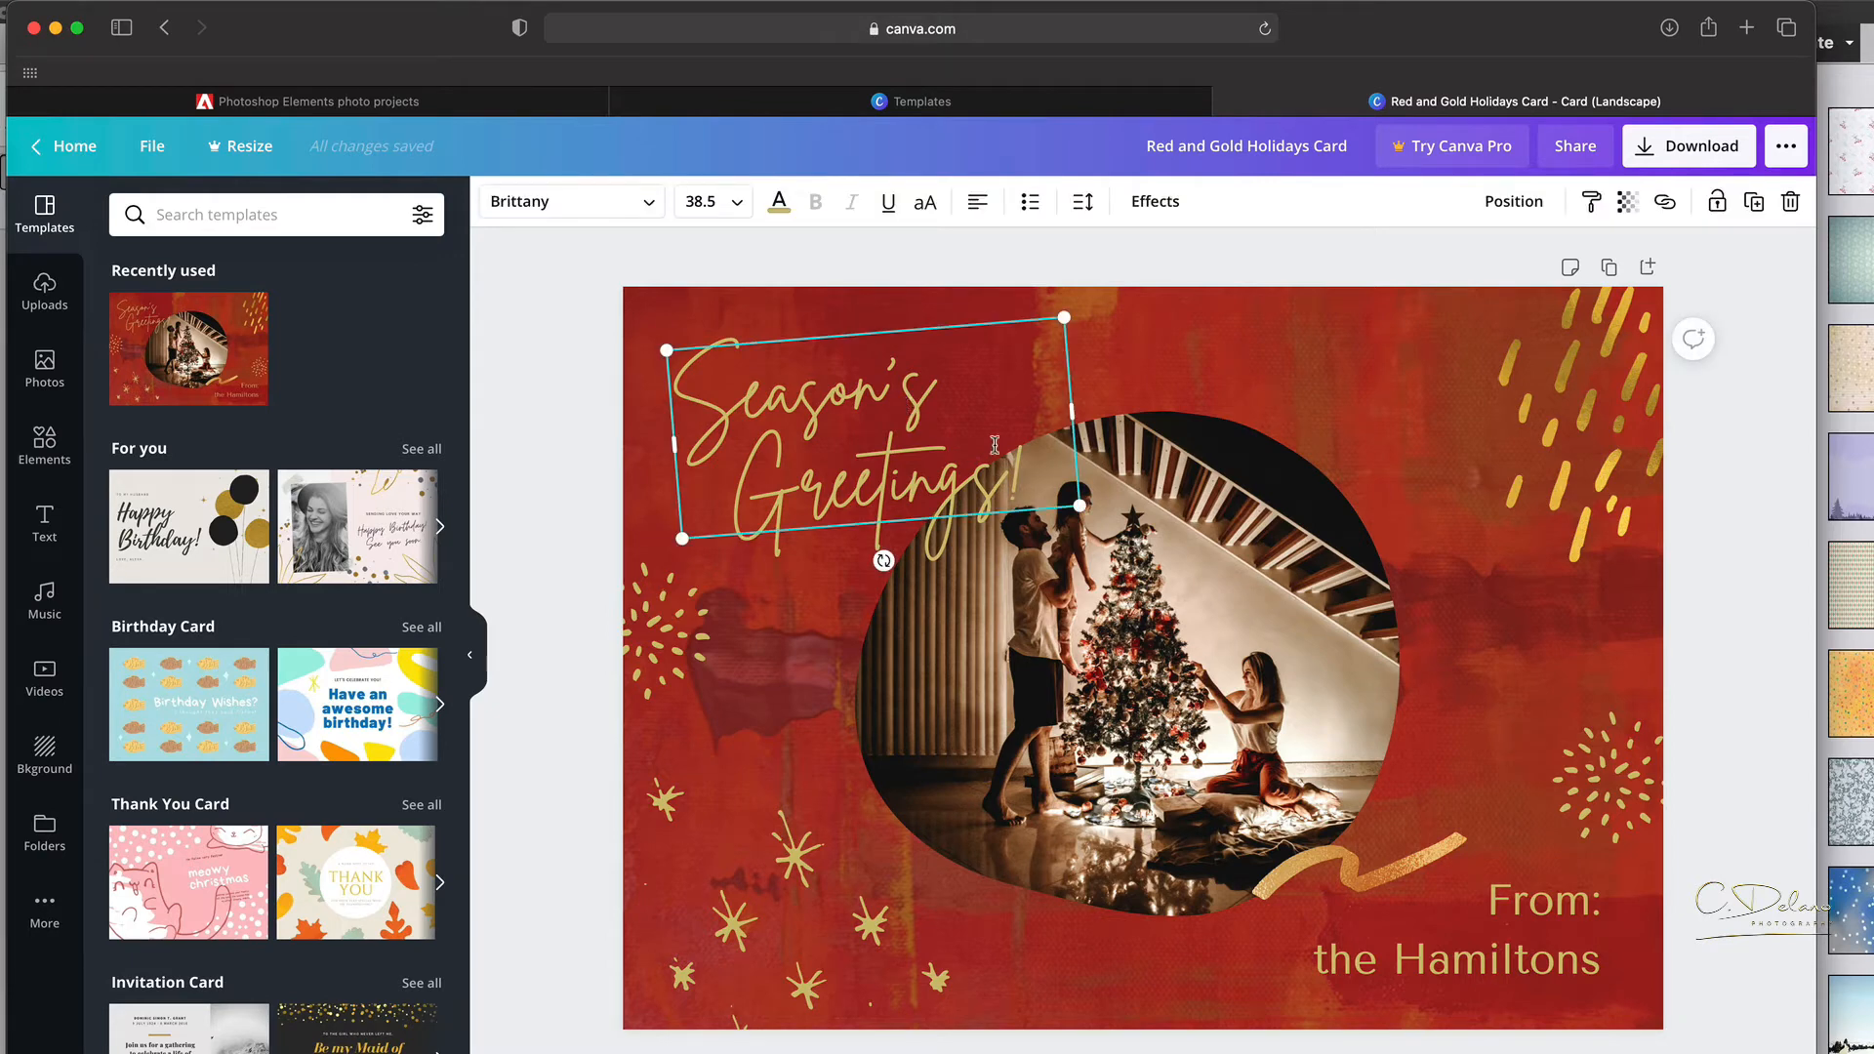
left_click(1025, 469)
left_click_drag(1025, 469, 678, 362)
type("Happy H")
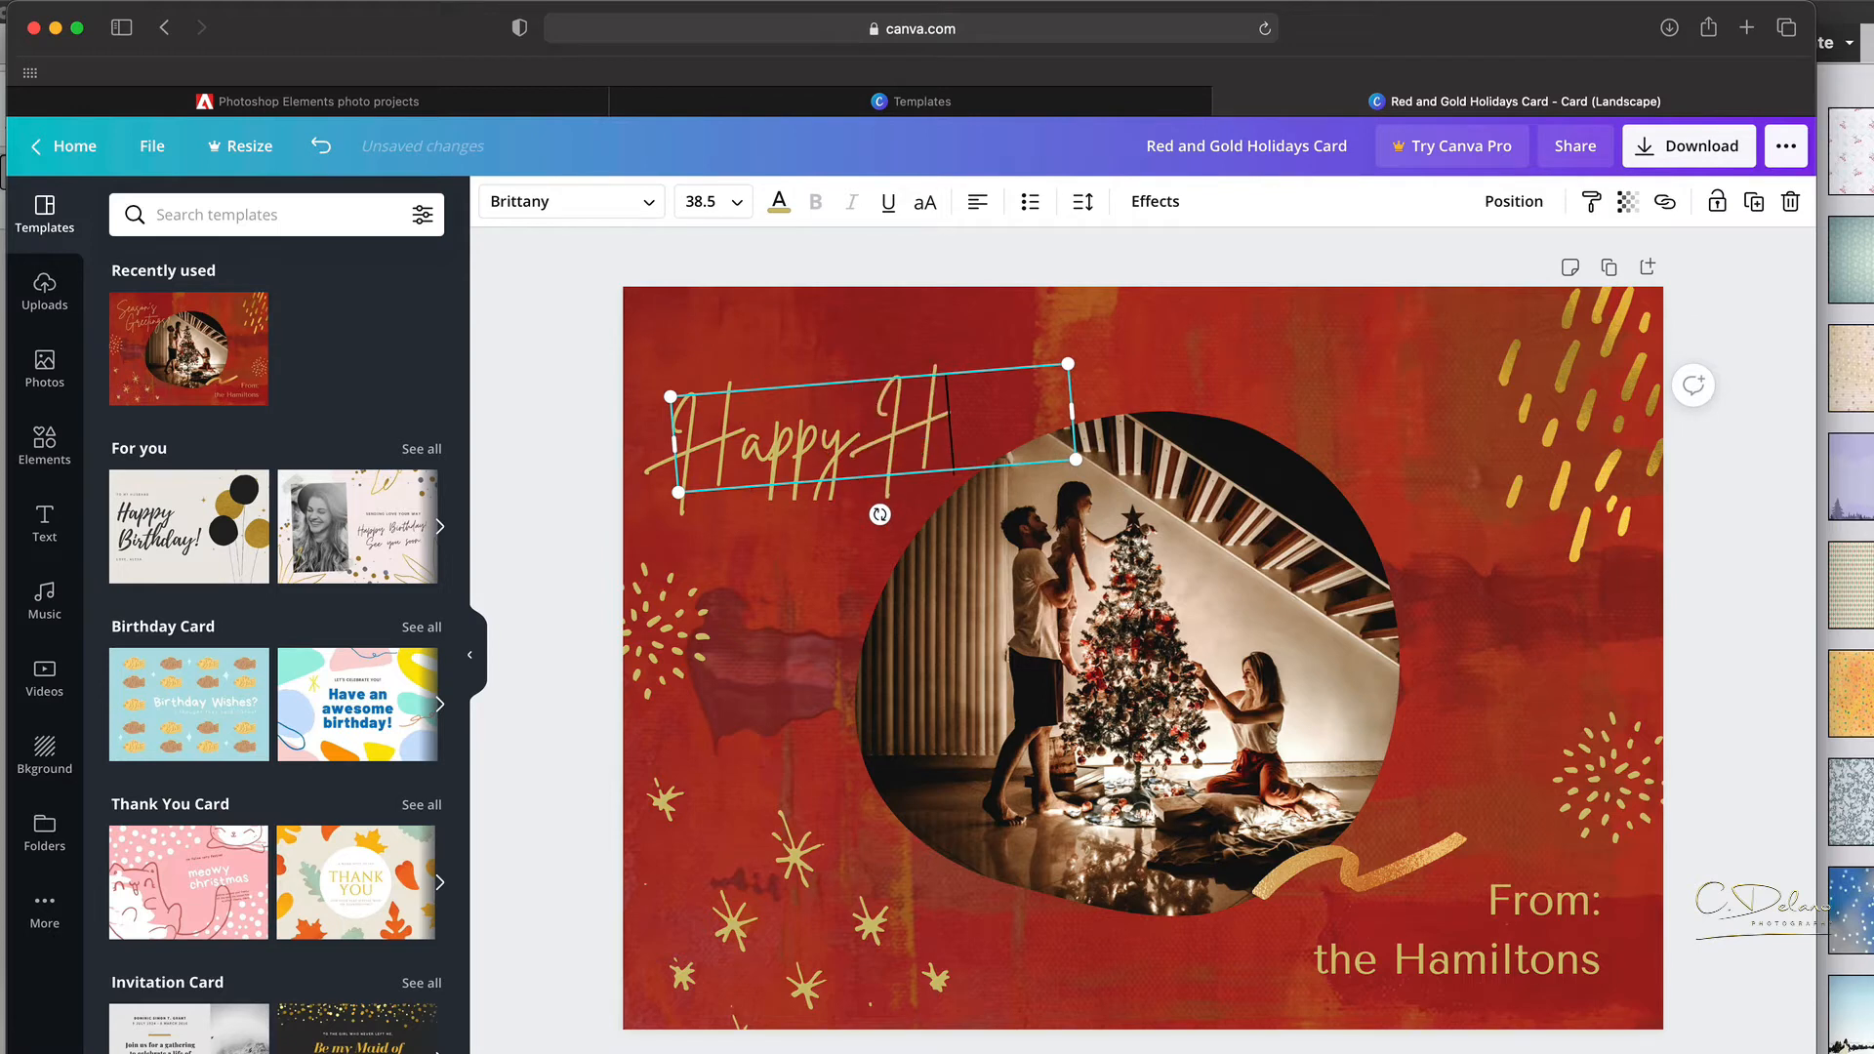
type("olidays")
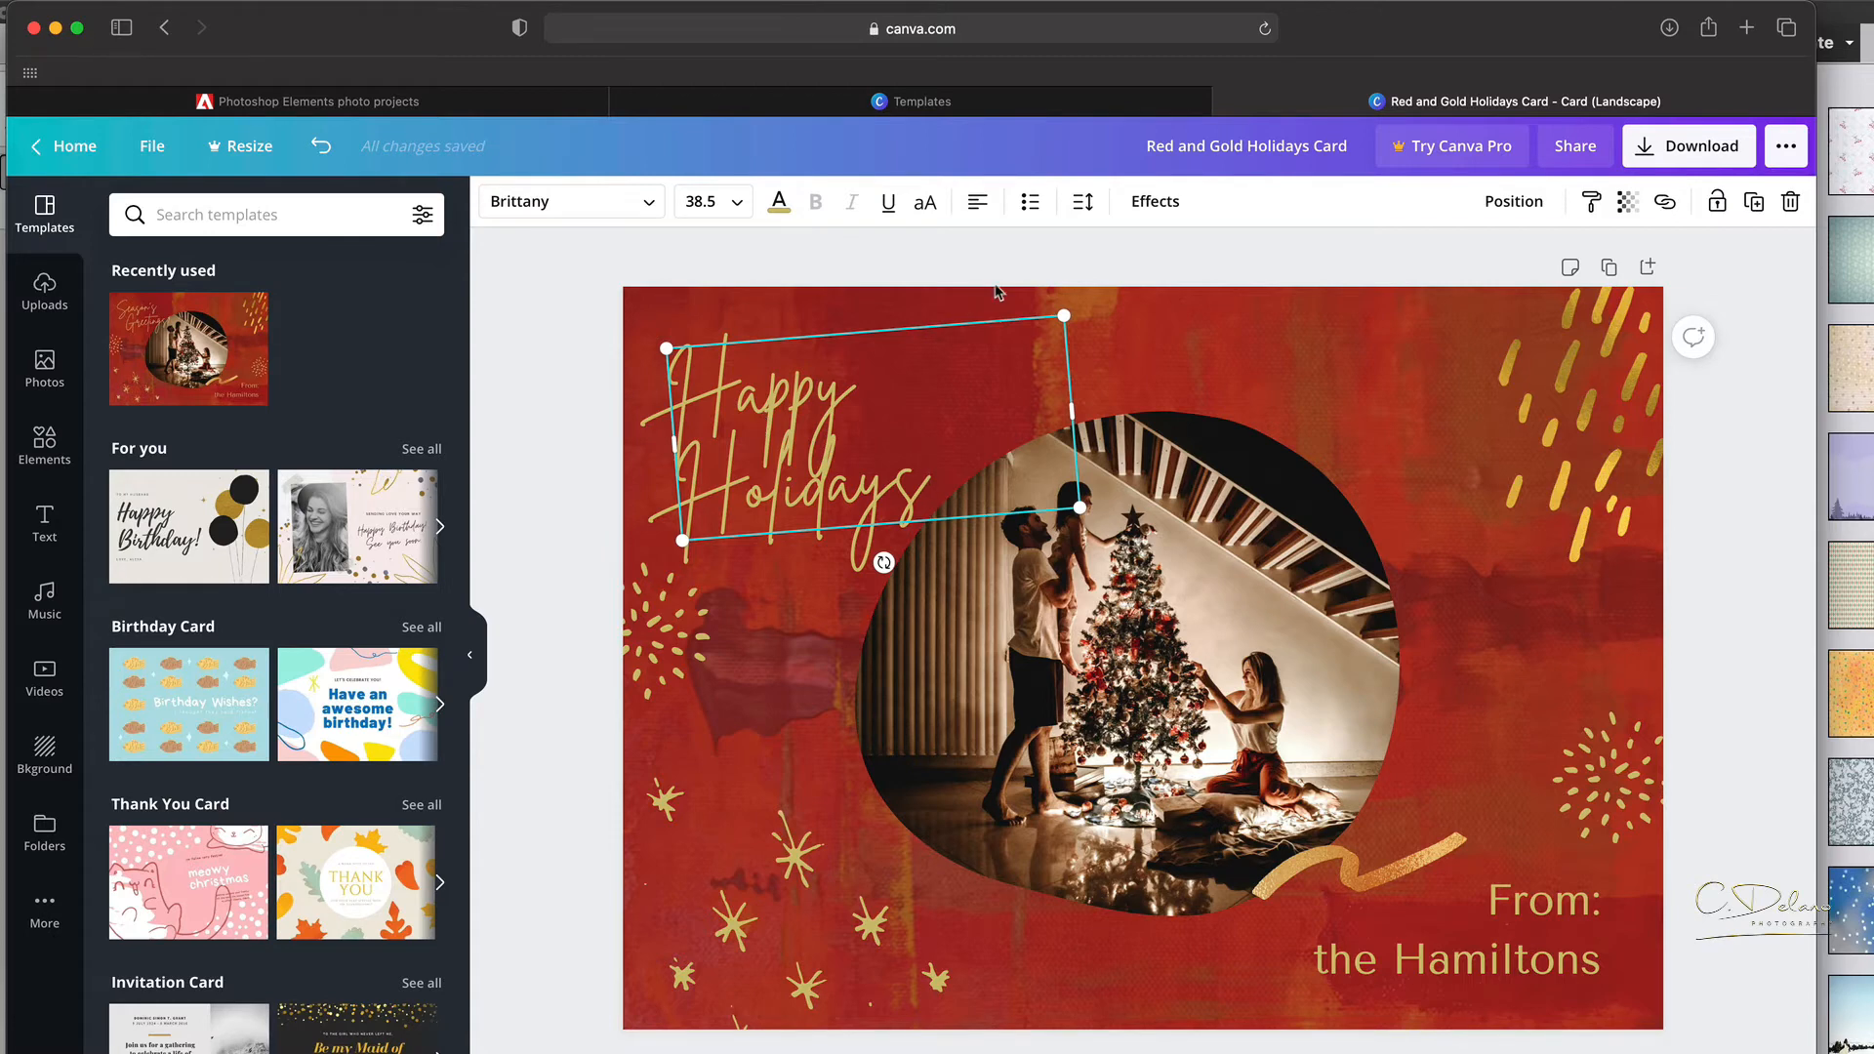
Set the line height of the "Happy Holidays" text to 1.76.
left_click(1083, 201)
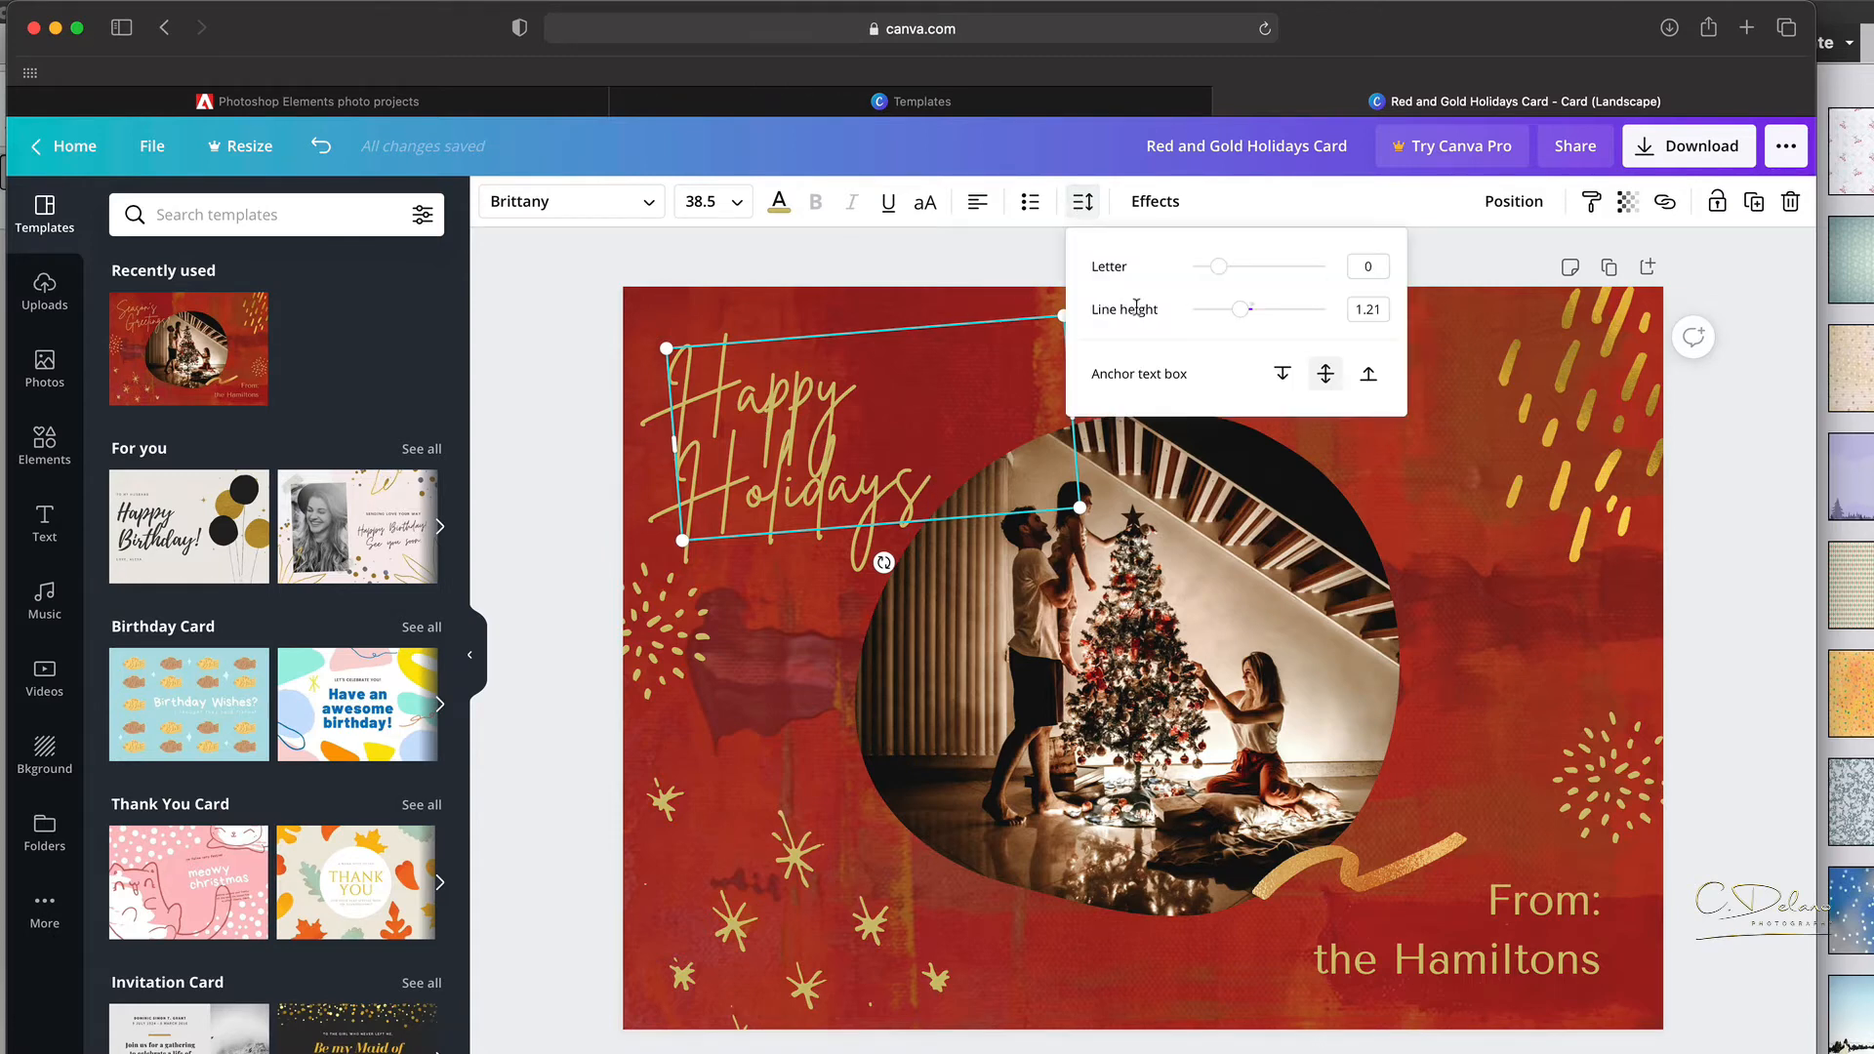
left_click_drag(1244, 314, 1278, 311)
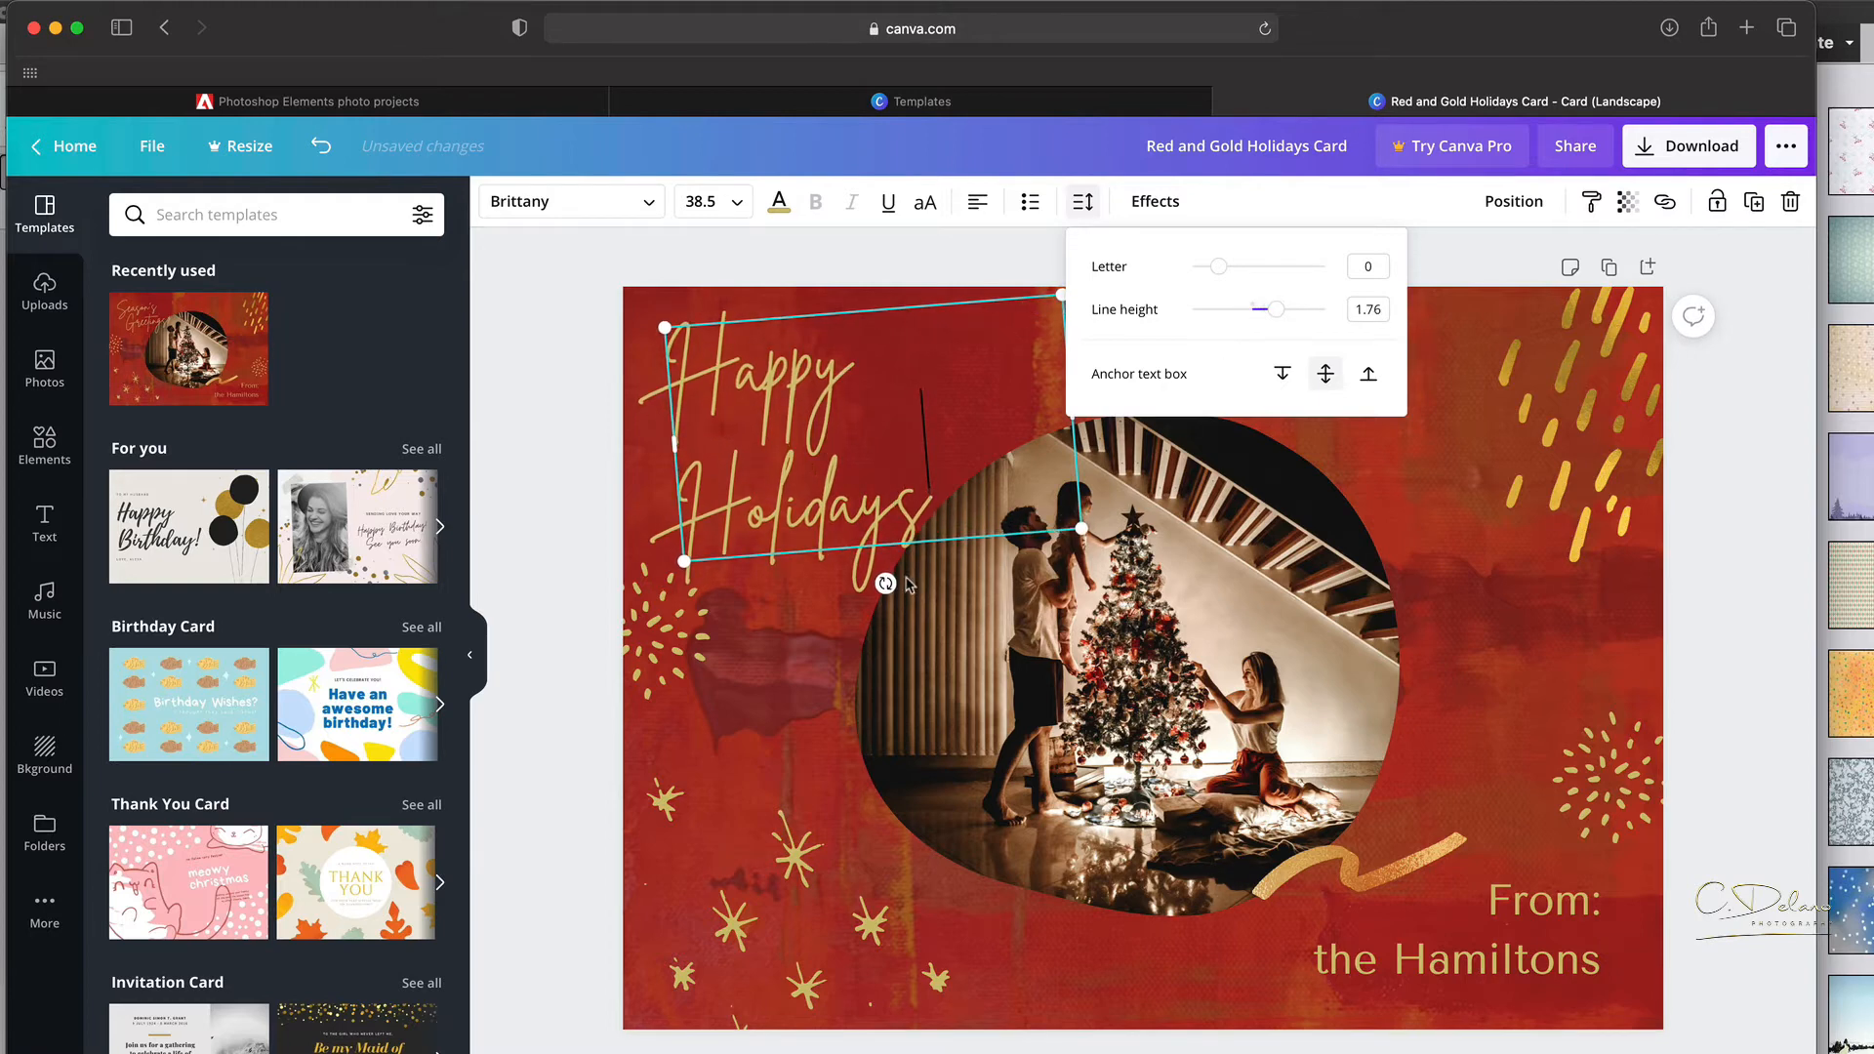
Tilt the "Happy Holidays" text further counterclockwise and move it up toward the card's upper-left corner.
left_click_drag(885, 583, 971, 621)
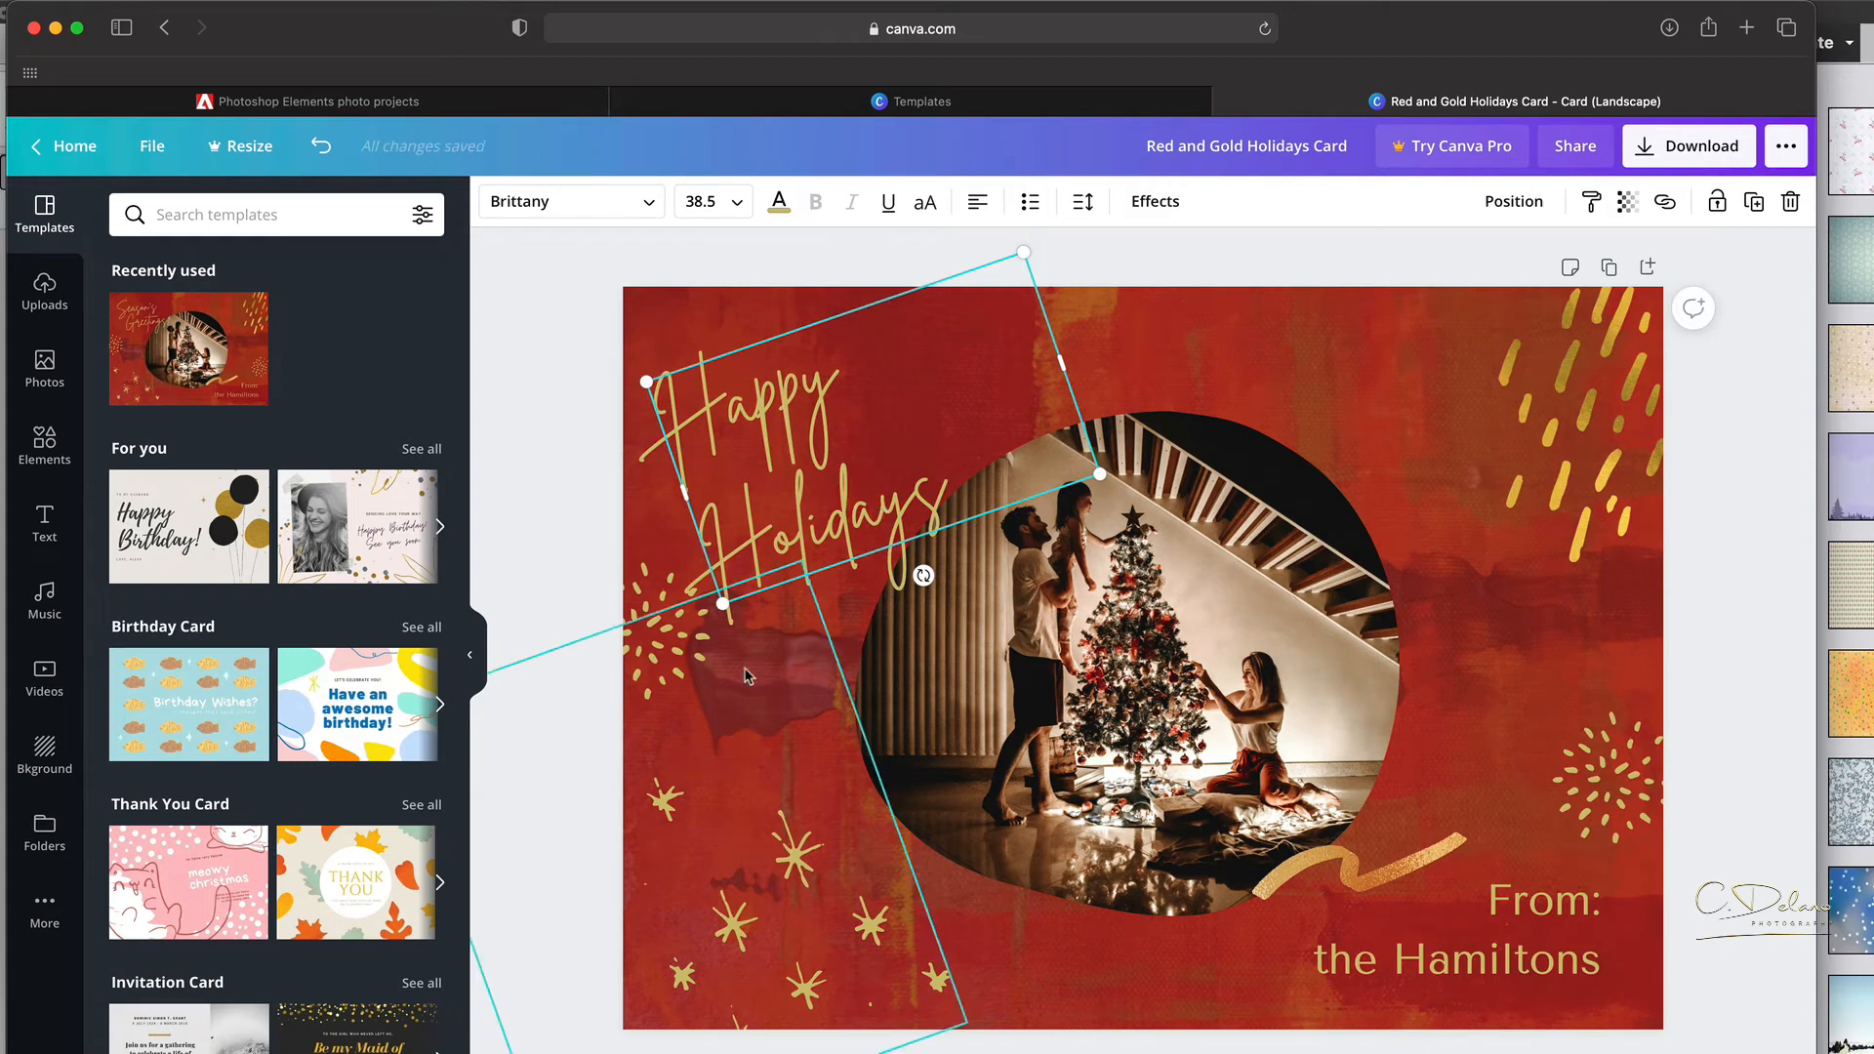
left_click(795, 613)
left_click_drag(852, 533, 842, 491)
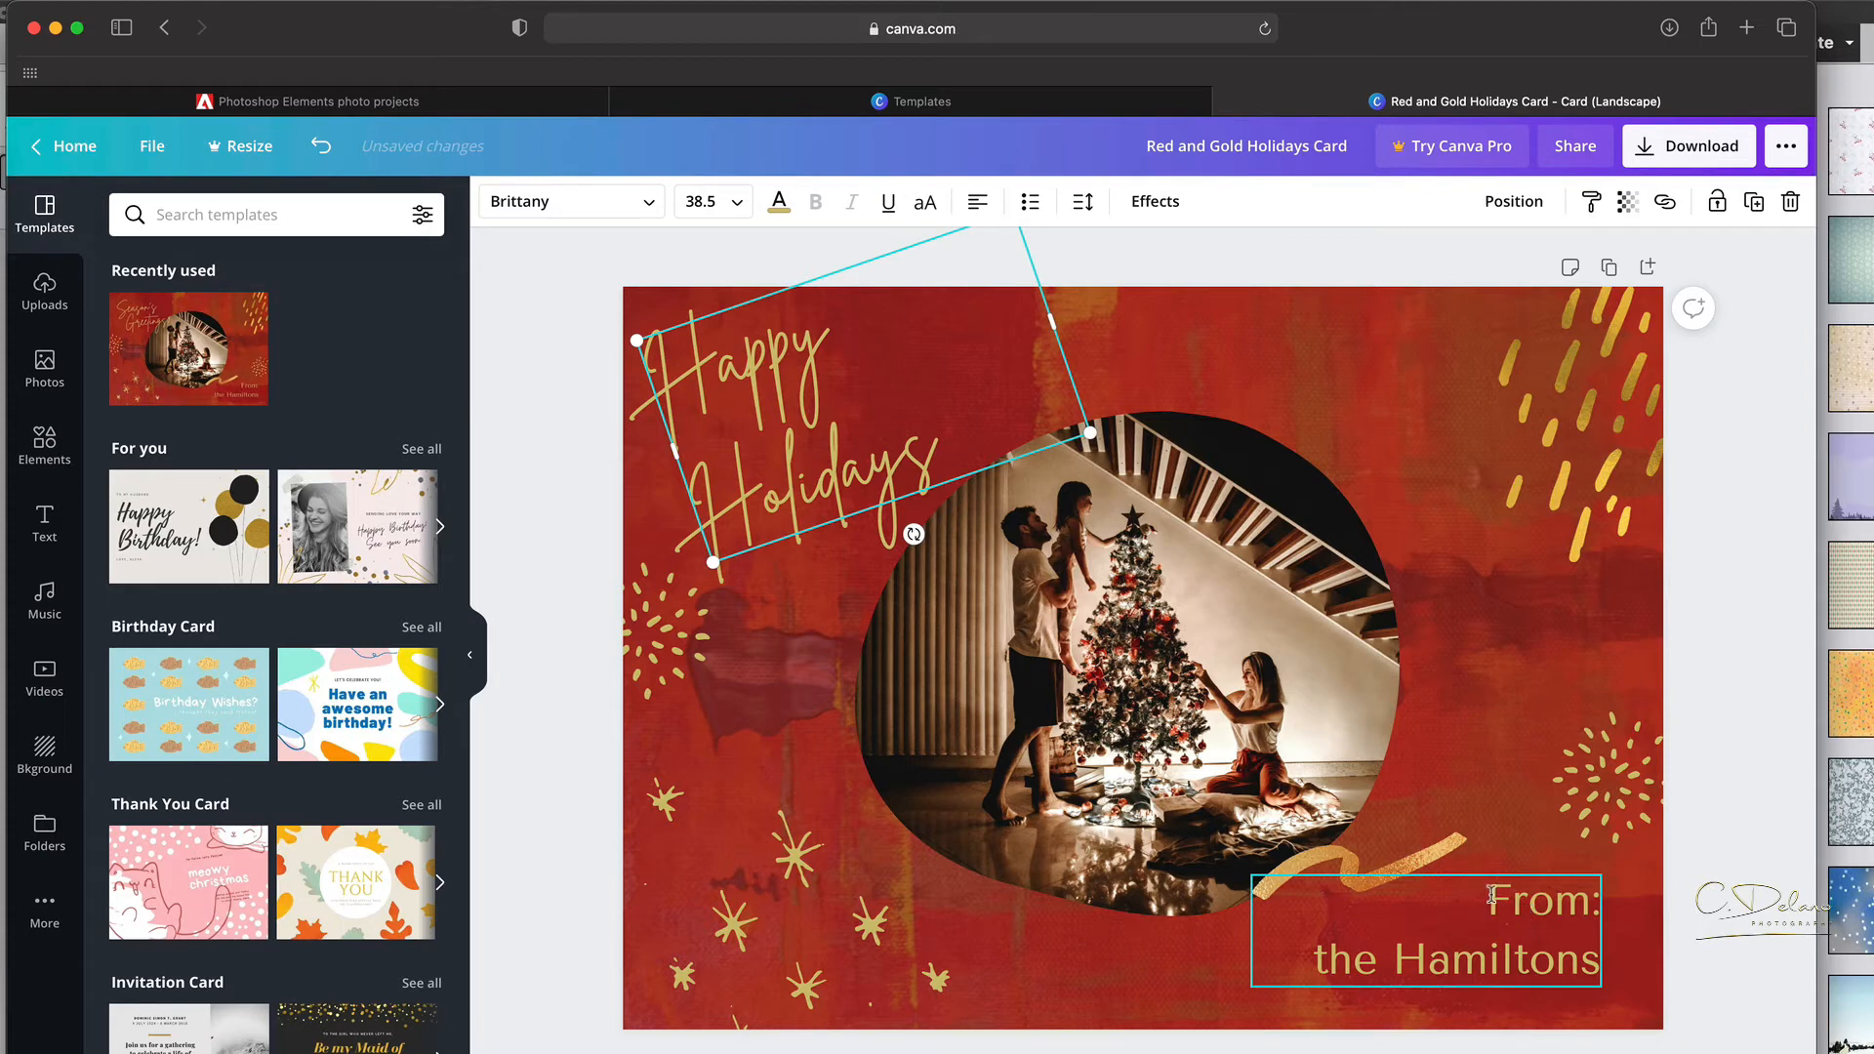
Change the font of the "From:" signature text on the card to Brittany.
left_click_drag(1491, 895, 1610, 942)
left_click(1512, 905)
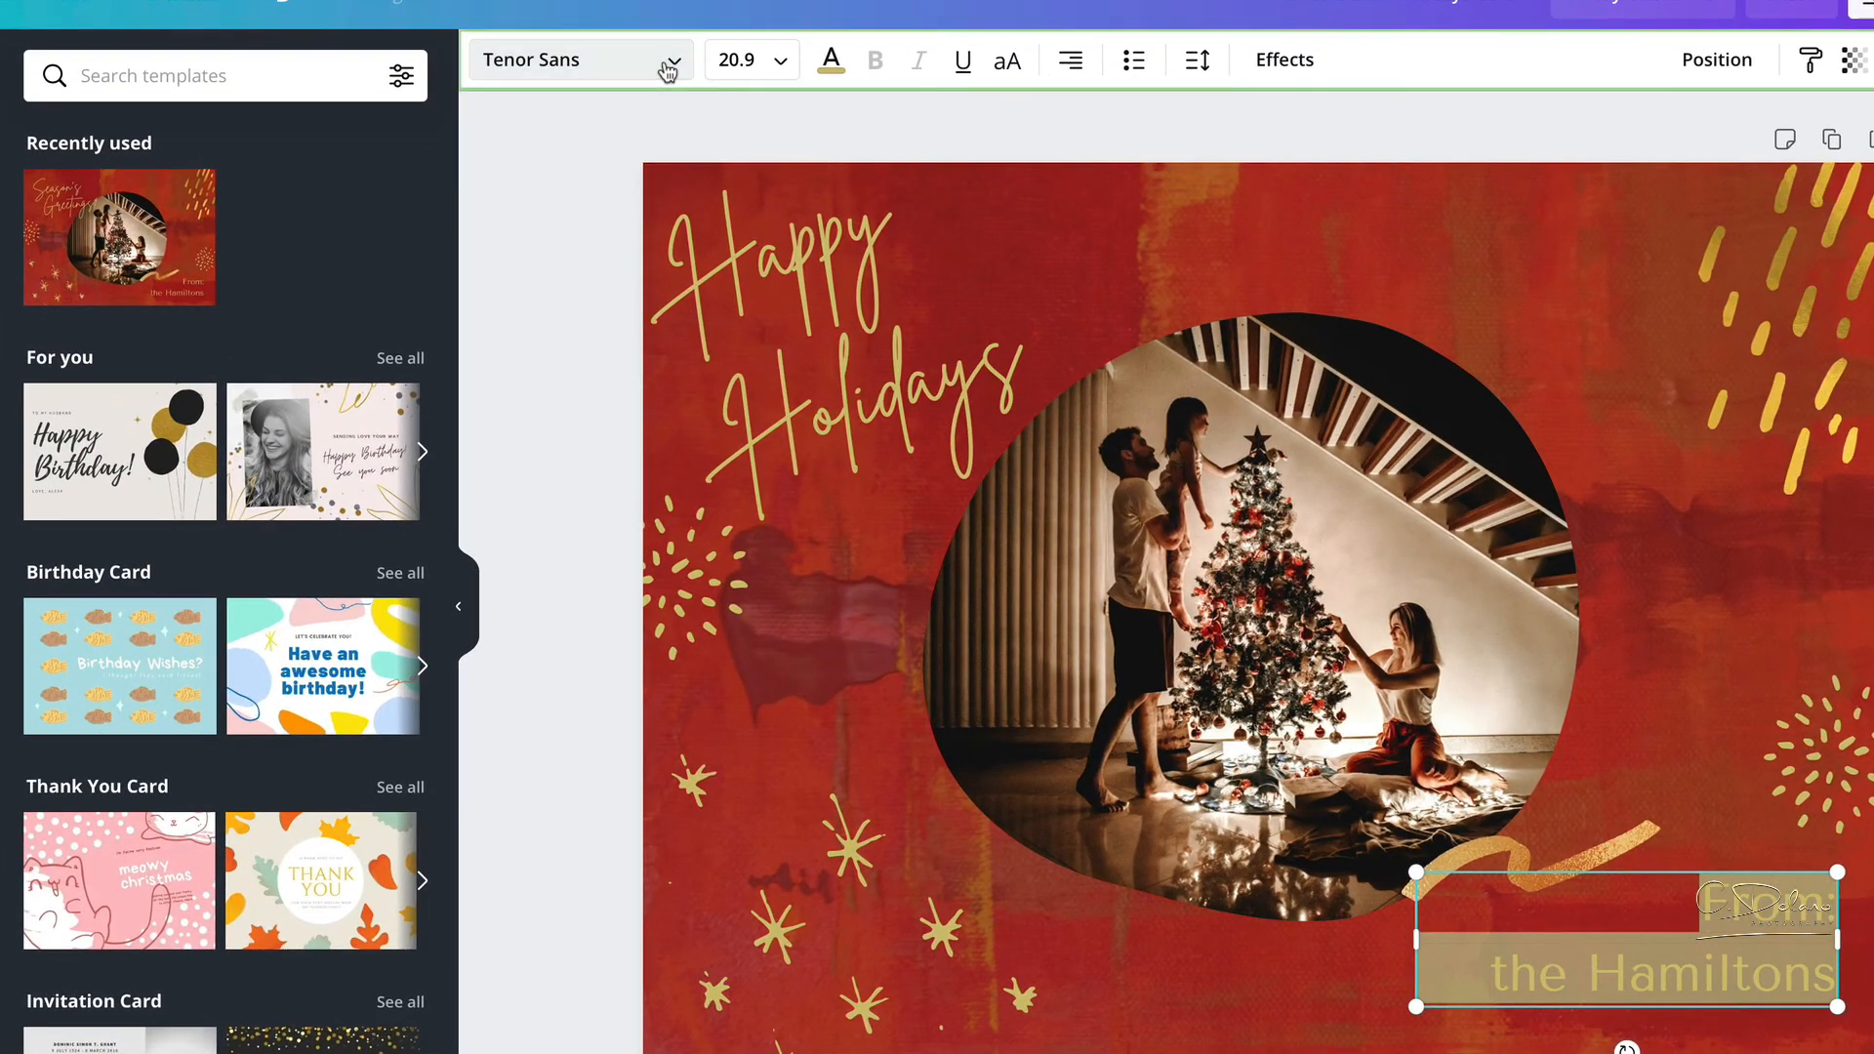
left_click(644, 209)
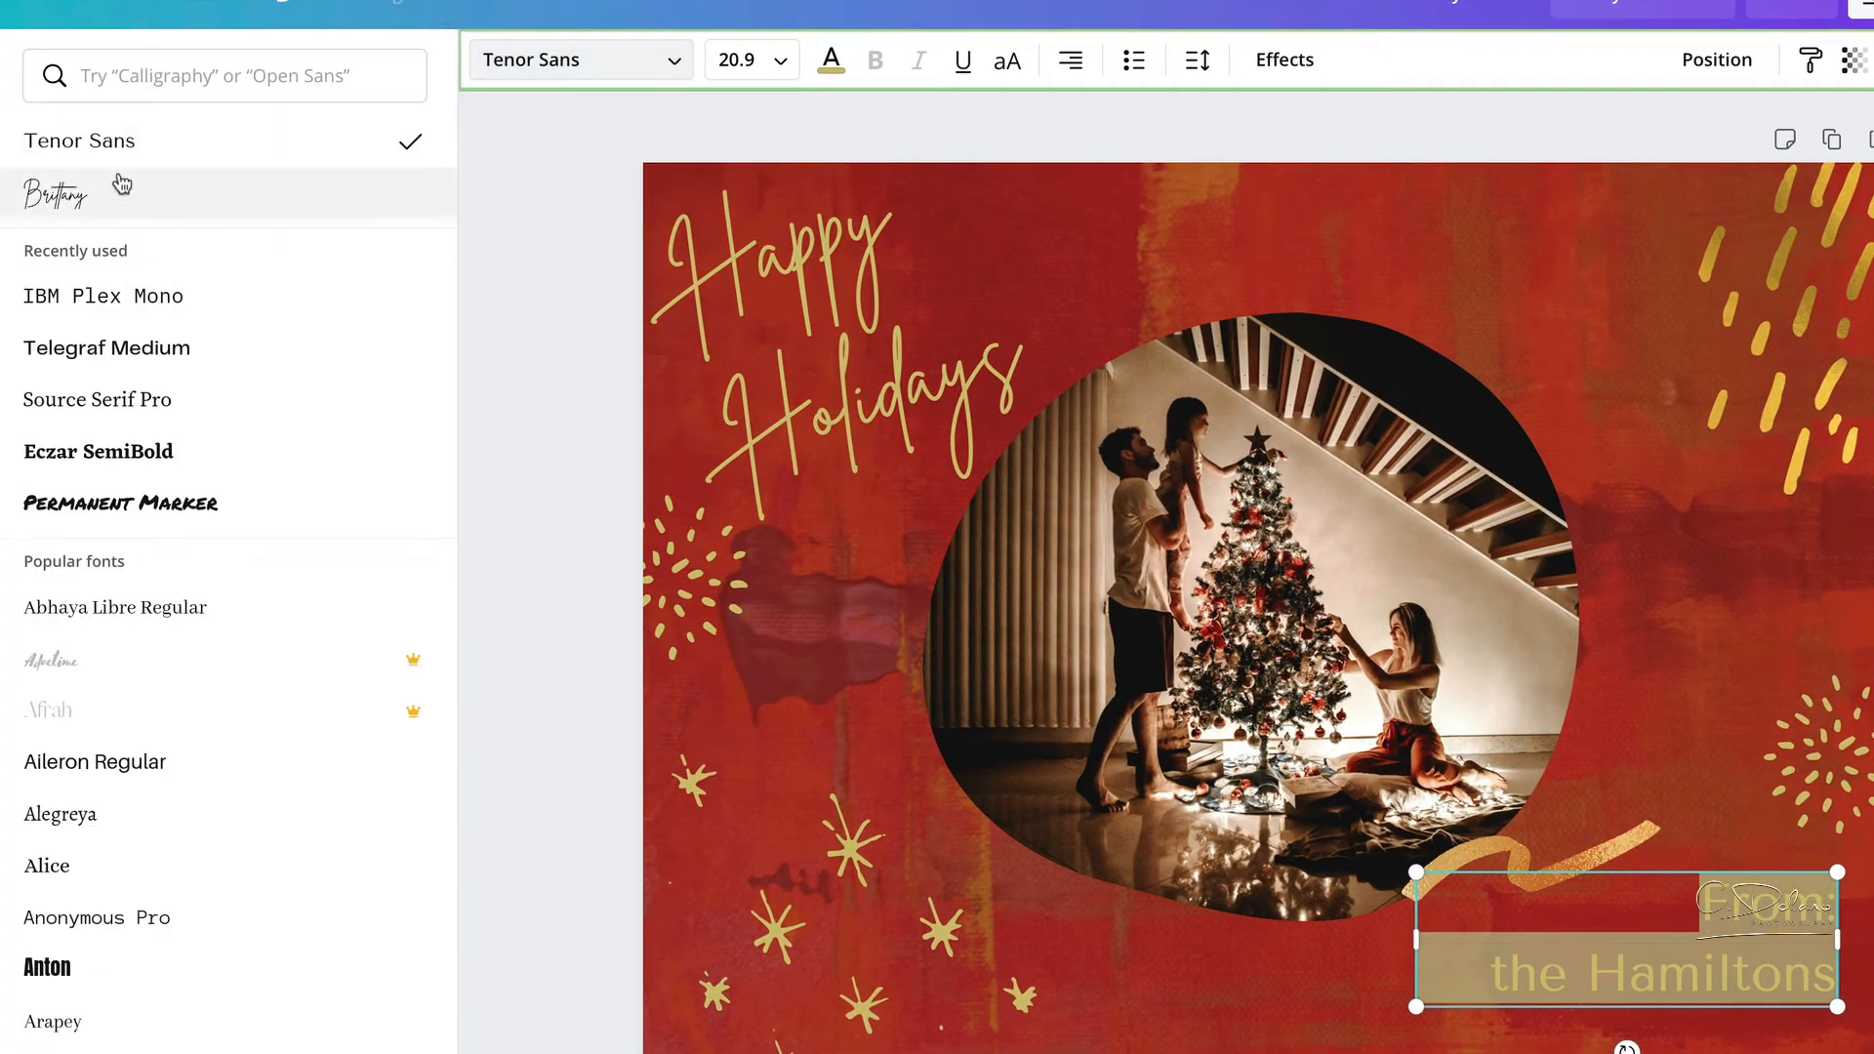
left_click(49, 200)
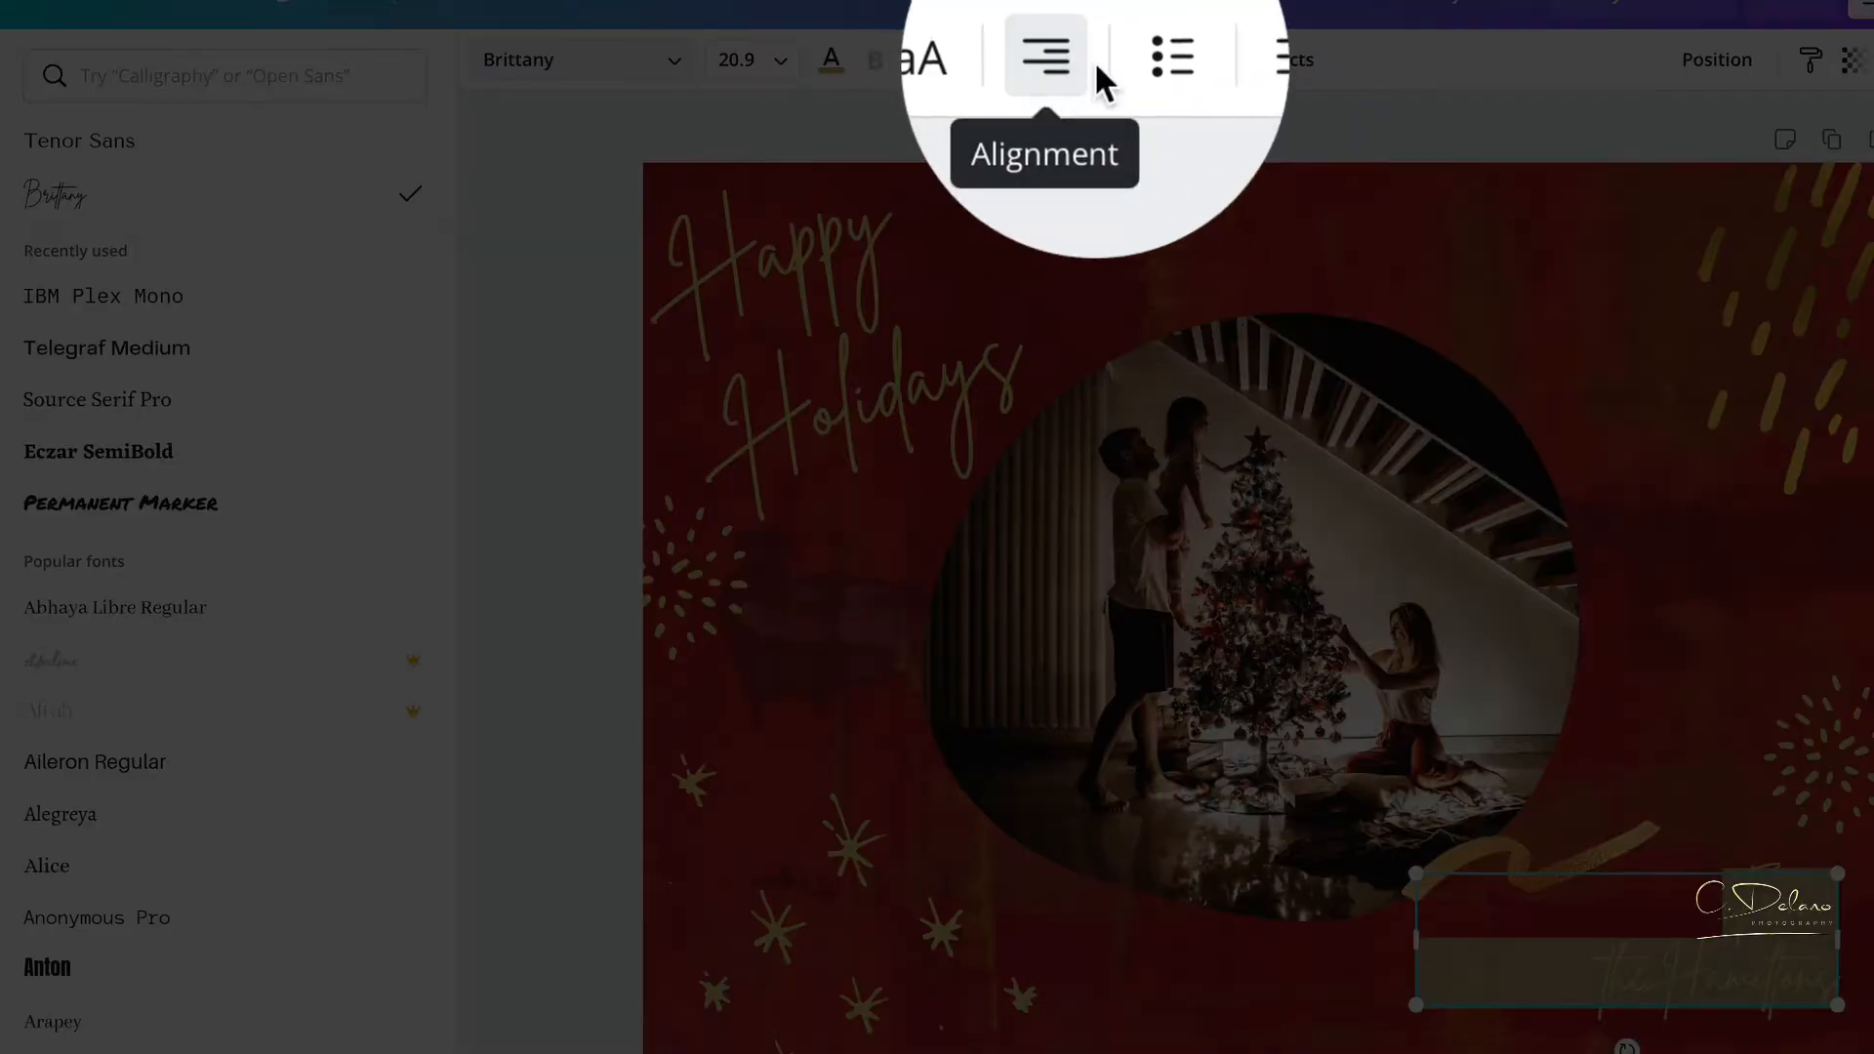
Center-align the "From:" signature text and tilt it counterclockwise in the card's lower-right corner.
left_click(1069, 76)
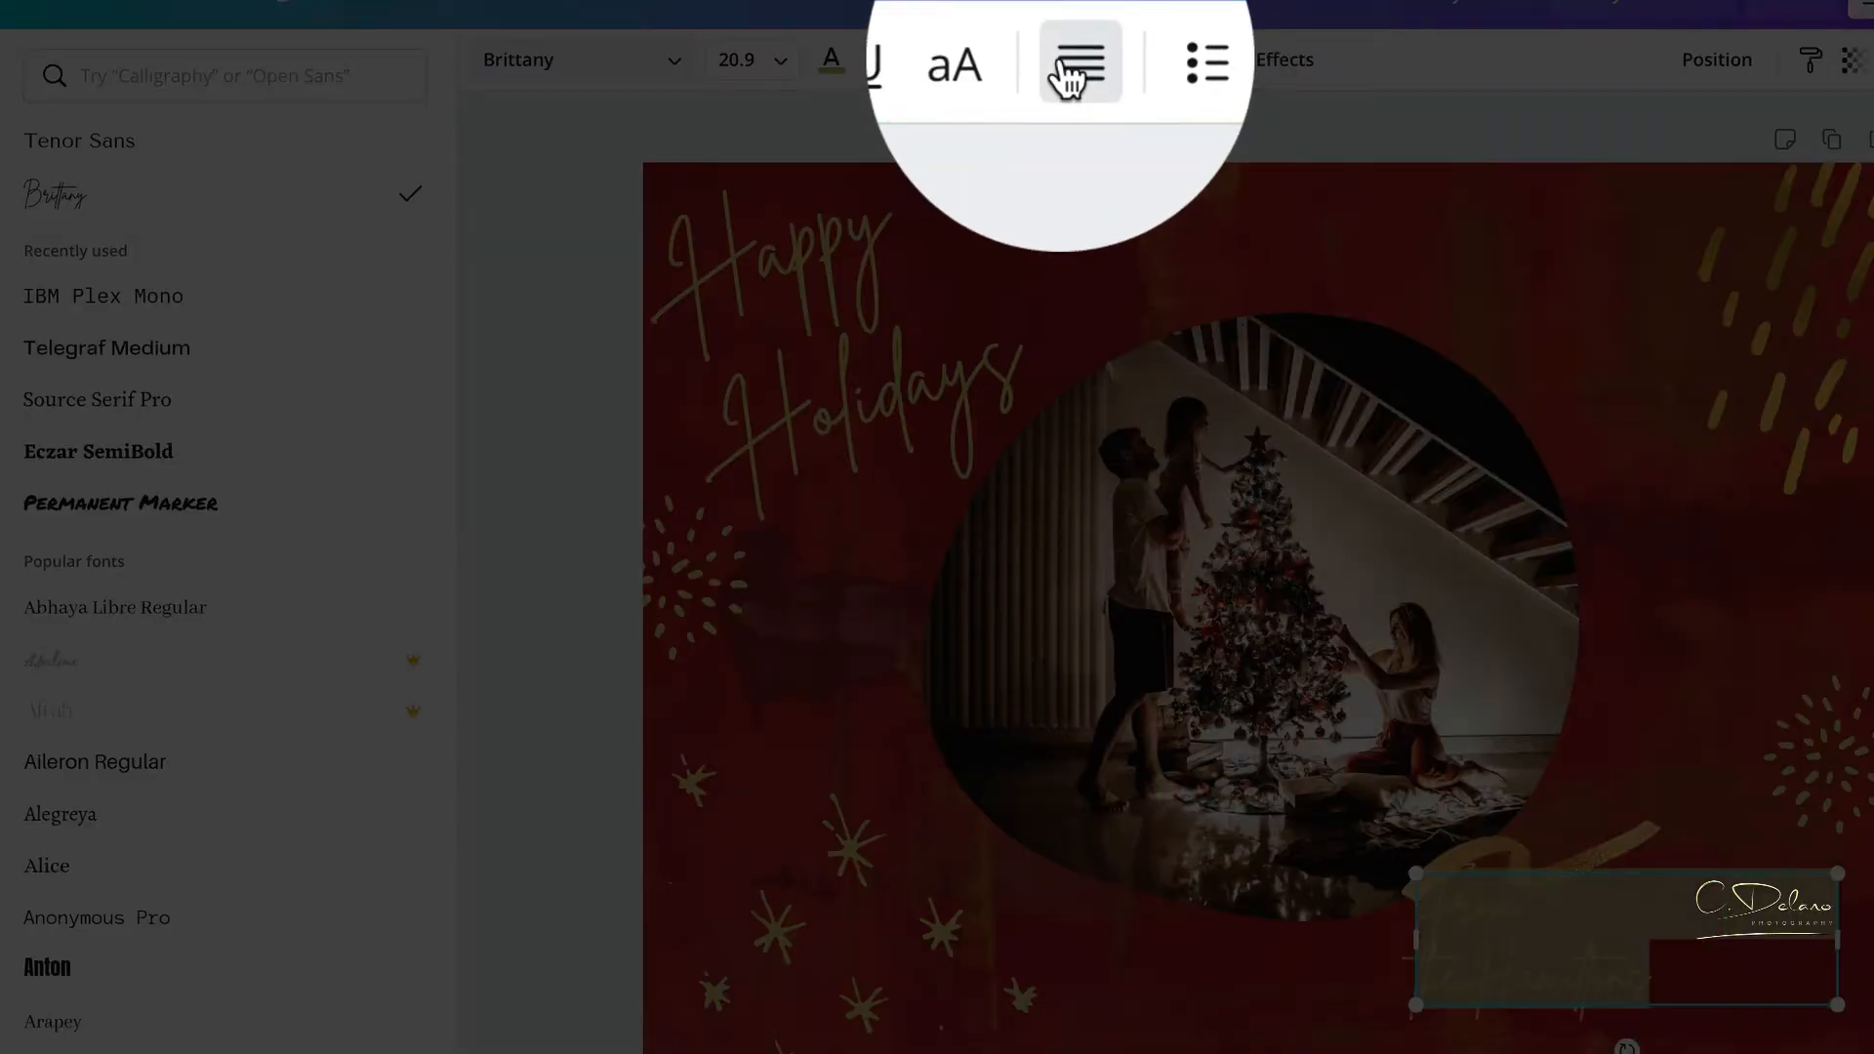
left_click(1074, 78)
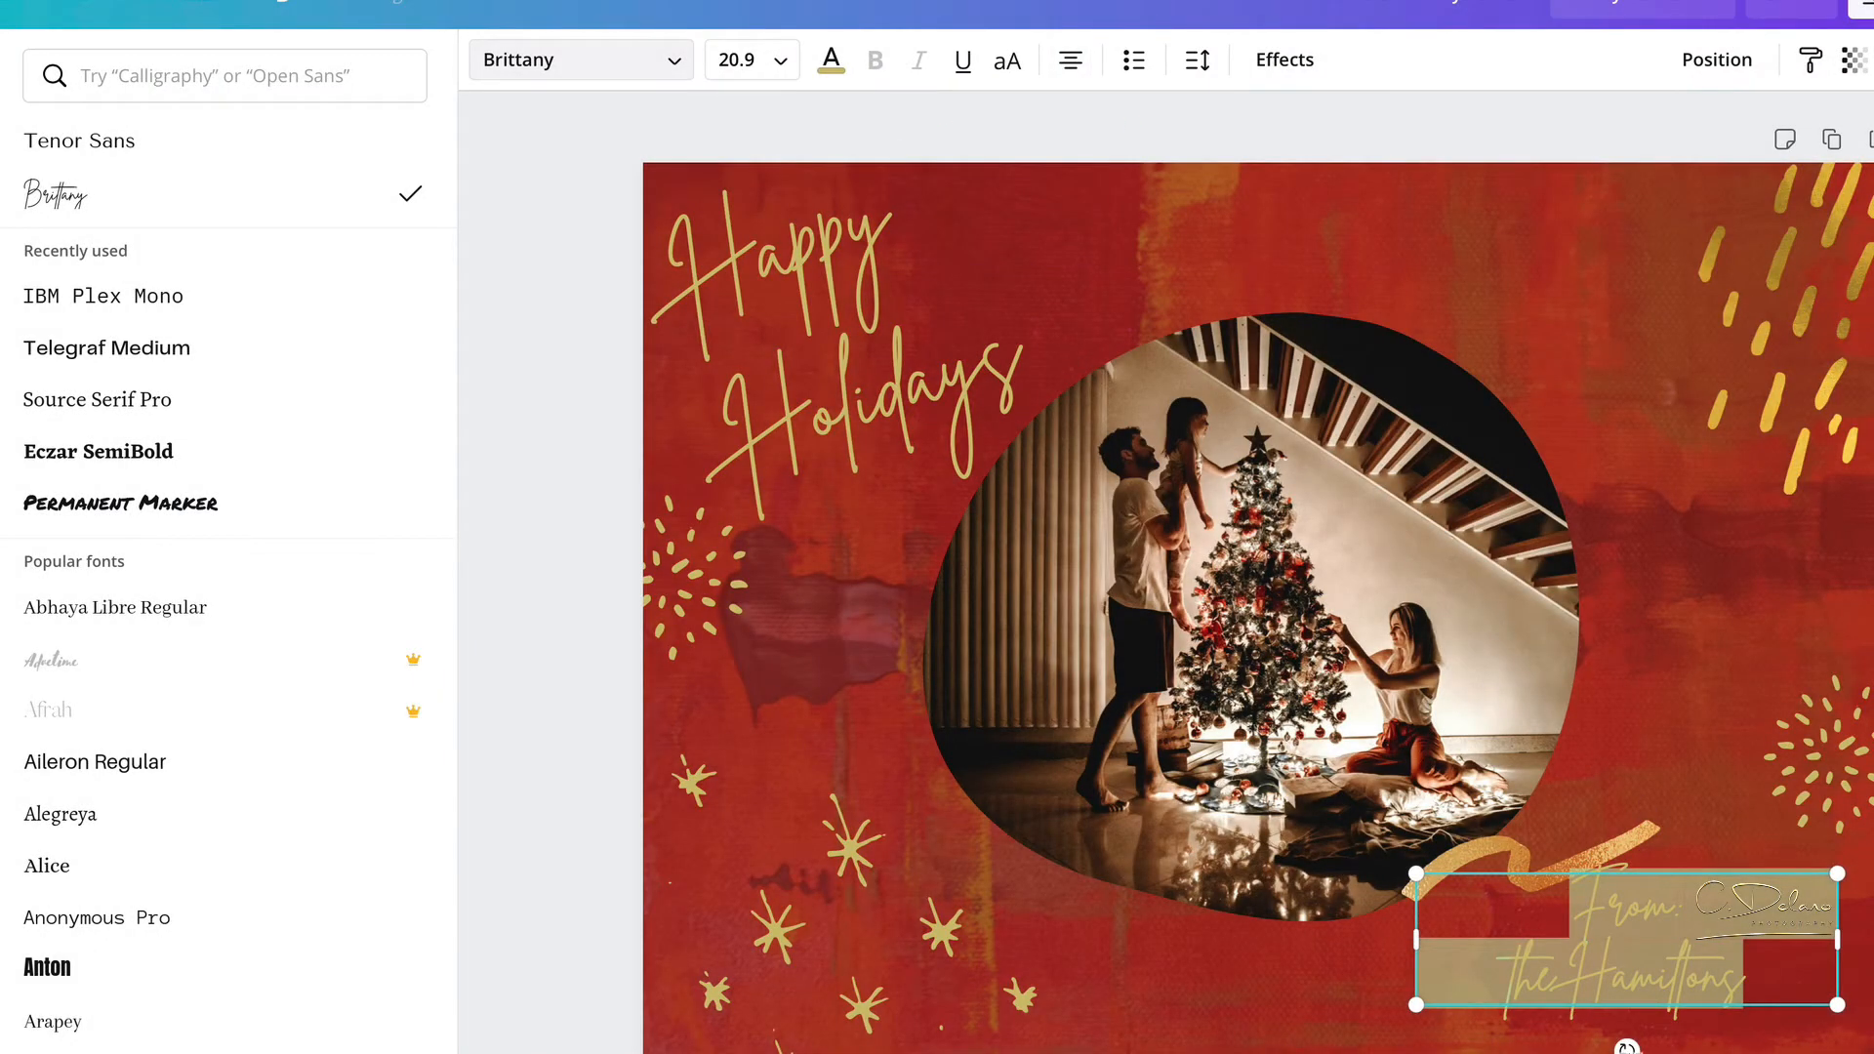
left_click_drag(1626, 1047, 1760, 977)
left_click(1730, 1015)
Move the round photo frame slightly up and to the right on the card.
left_click(1204, 656)
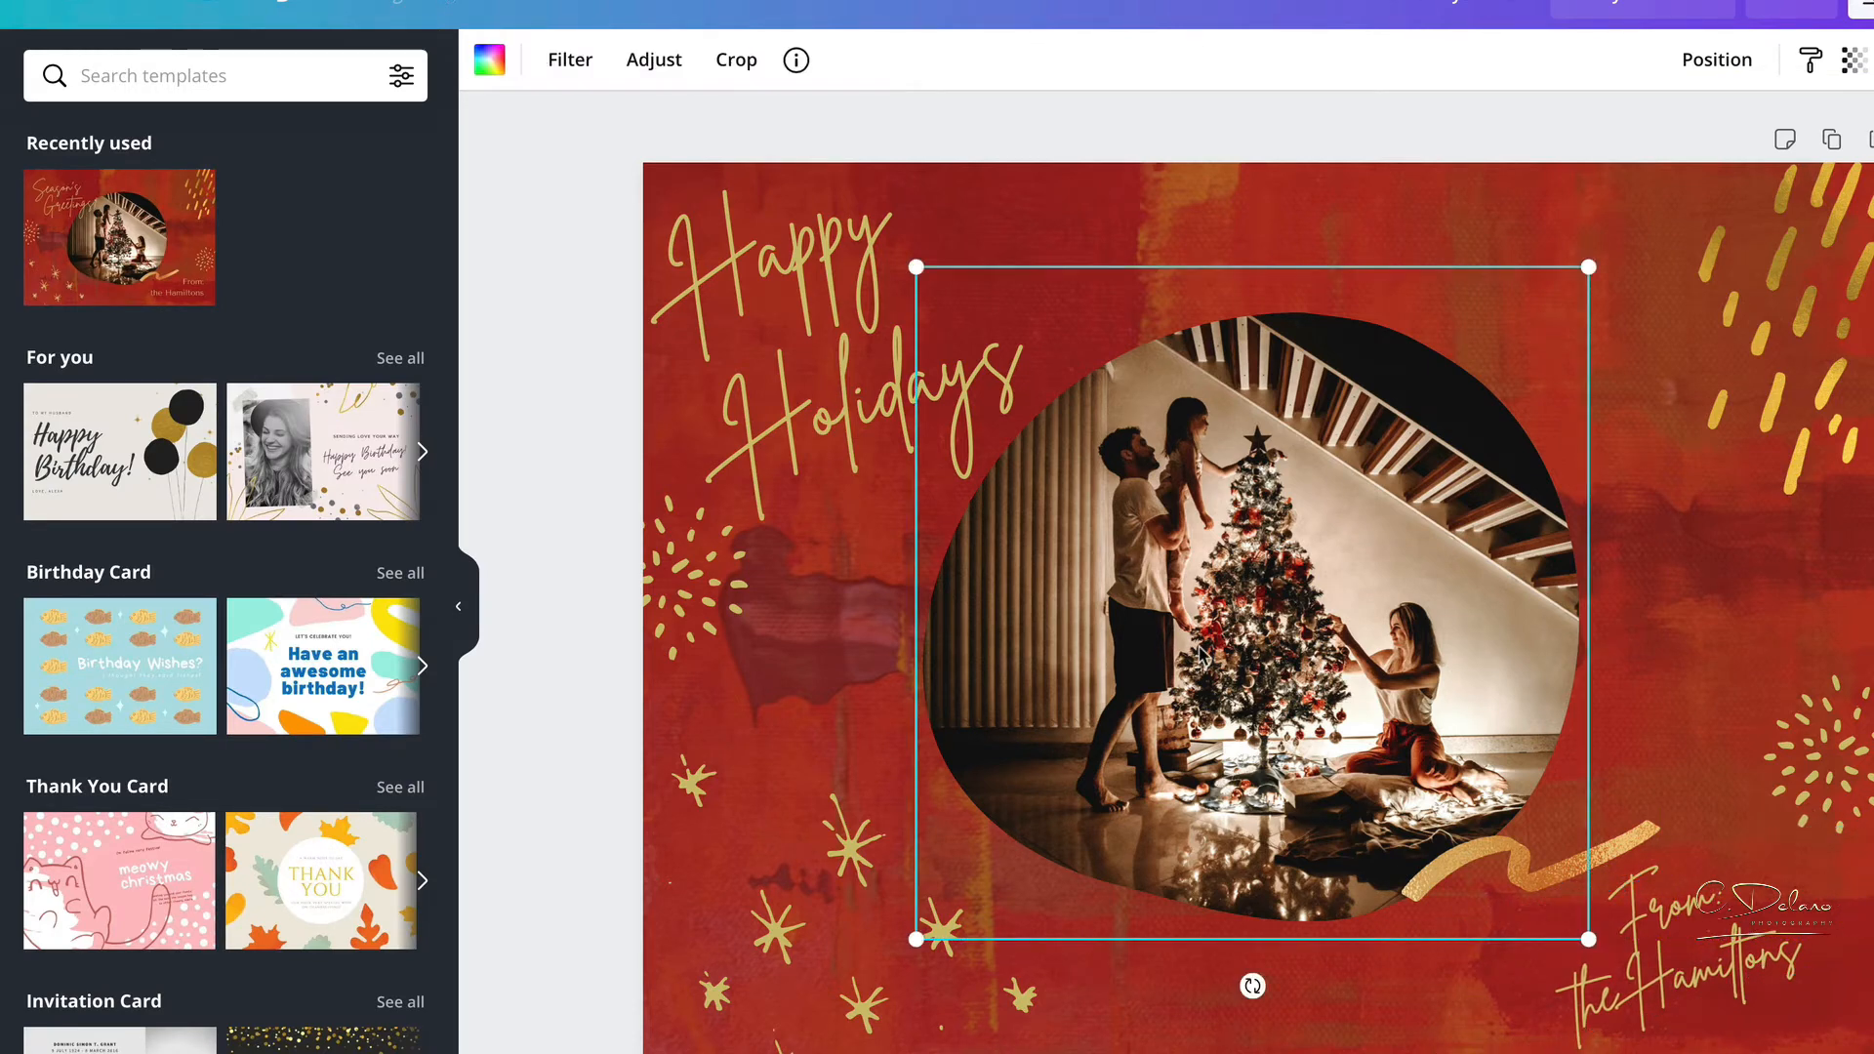
mouse_move(1204, 653)
left_mouse_down()
mouse_move(1174, 642)
mouse_move(1211, 646)
mouse_move(1210, 618)
left_mouse_up()
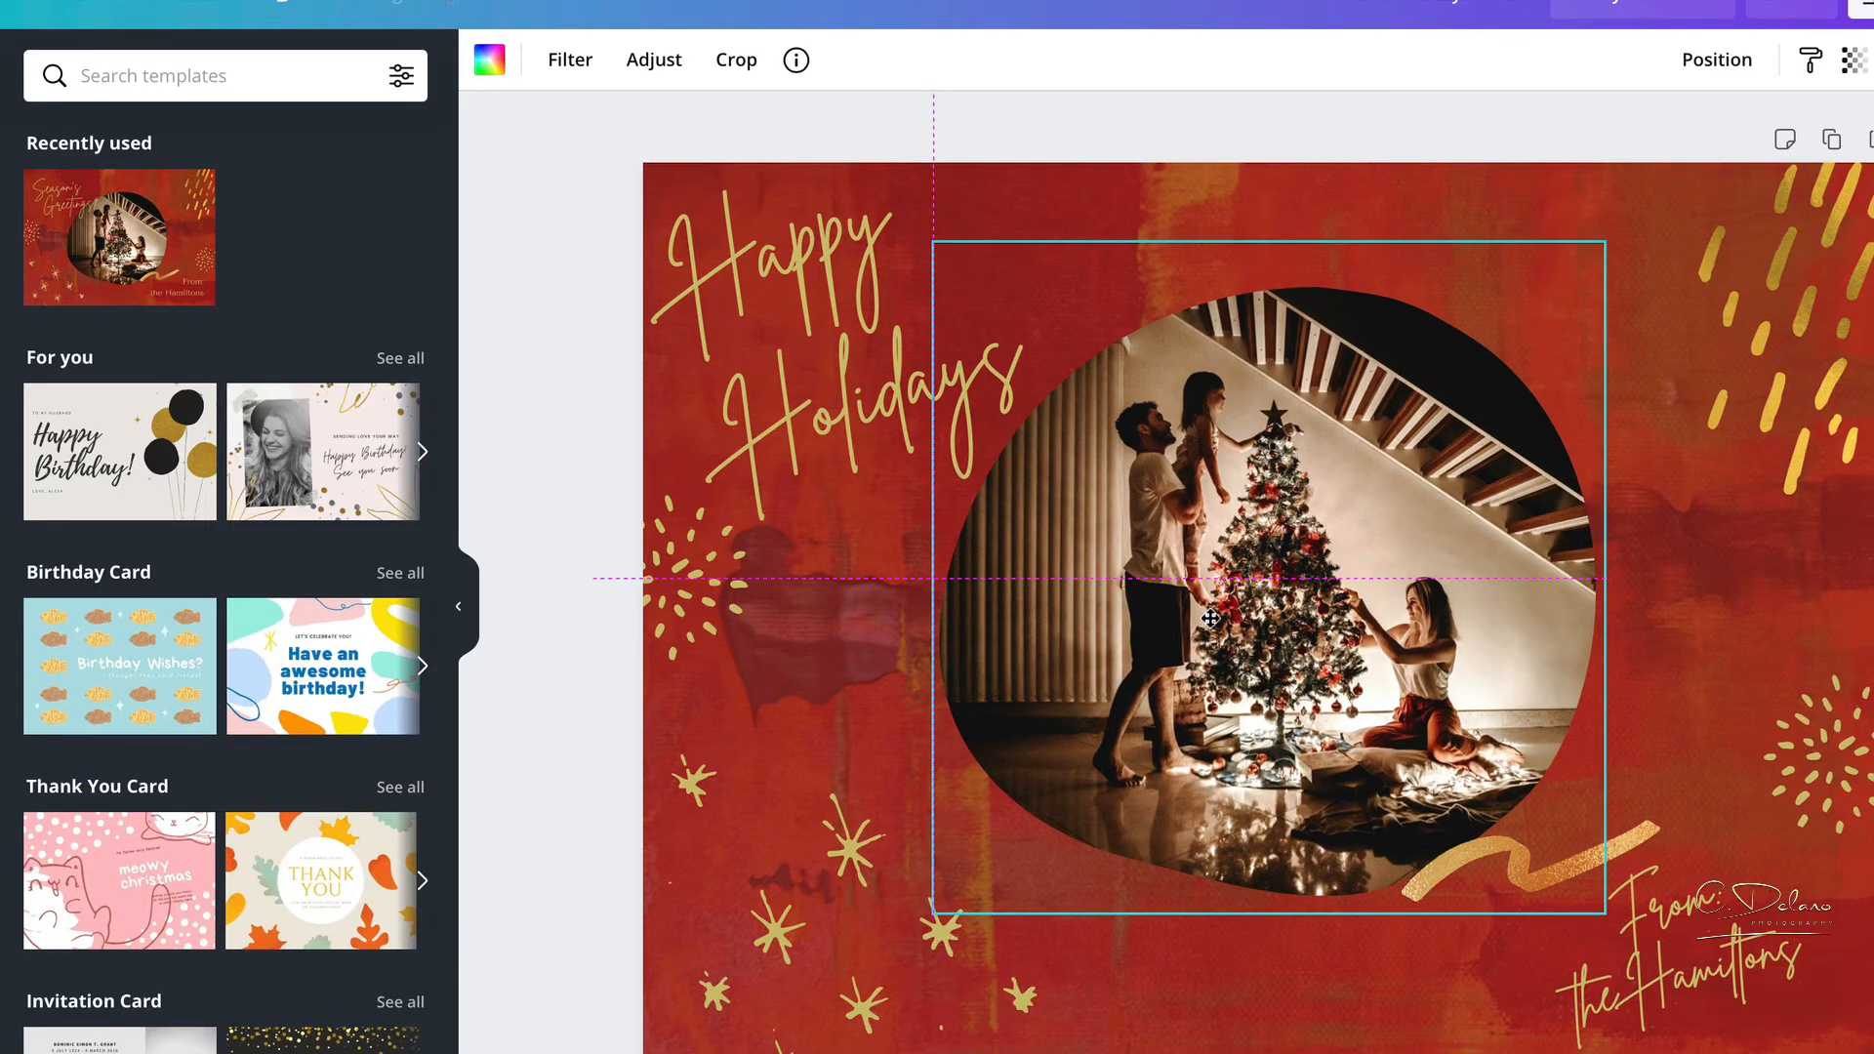
left_click_drag(1210, 618, 1210, 618)
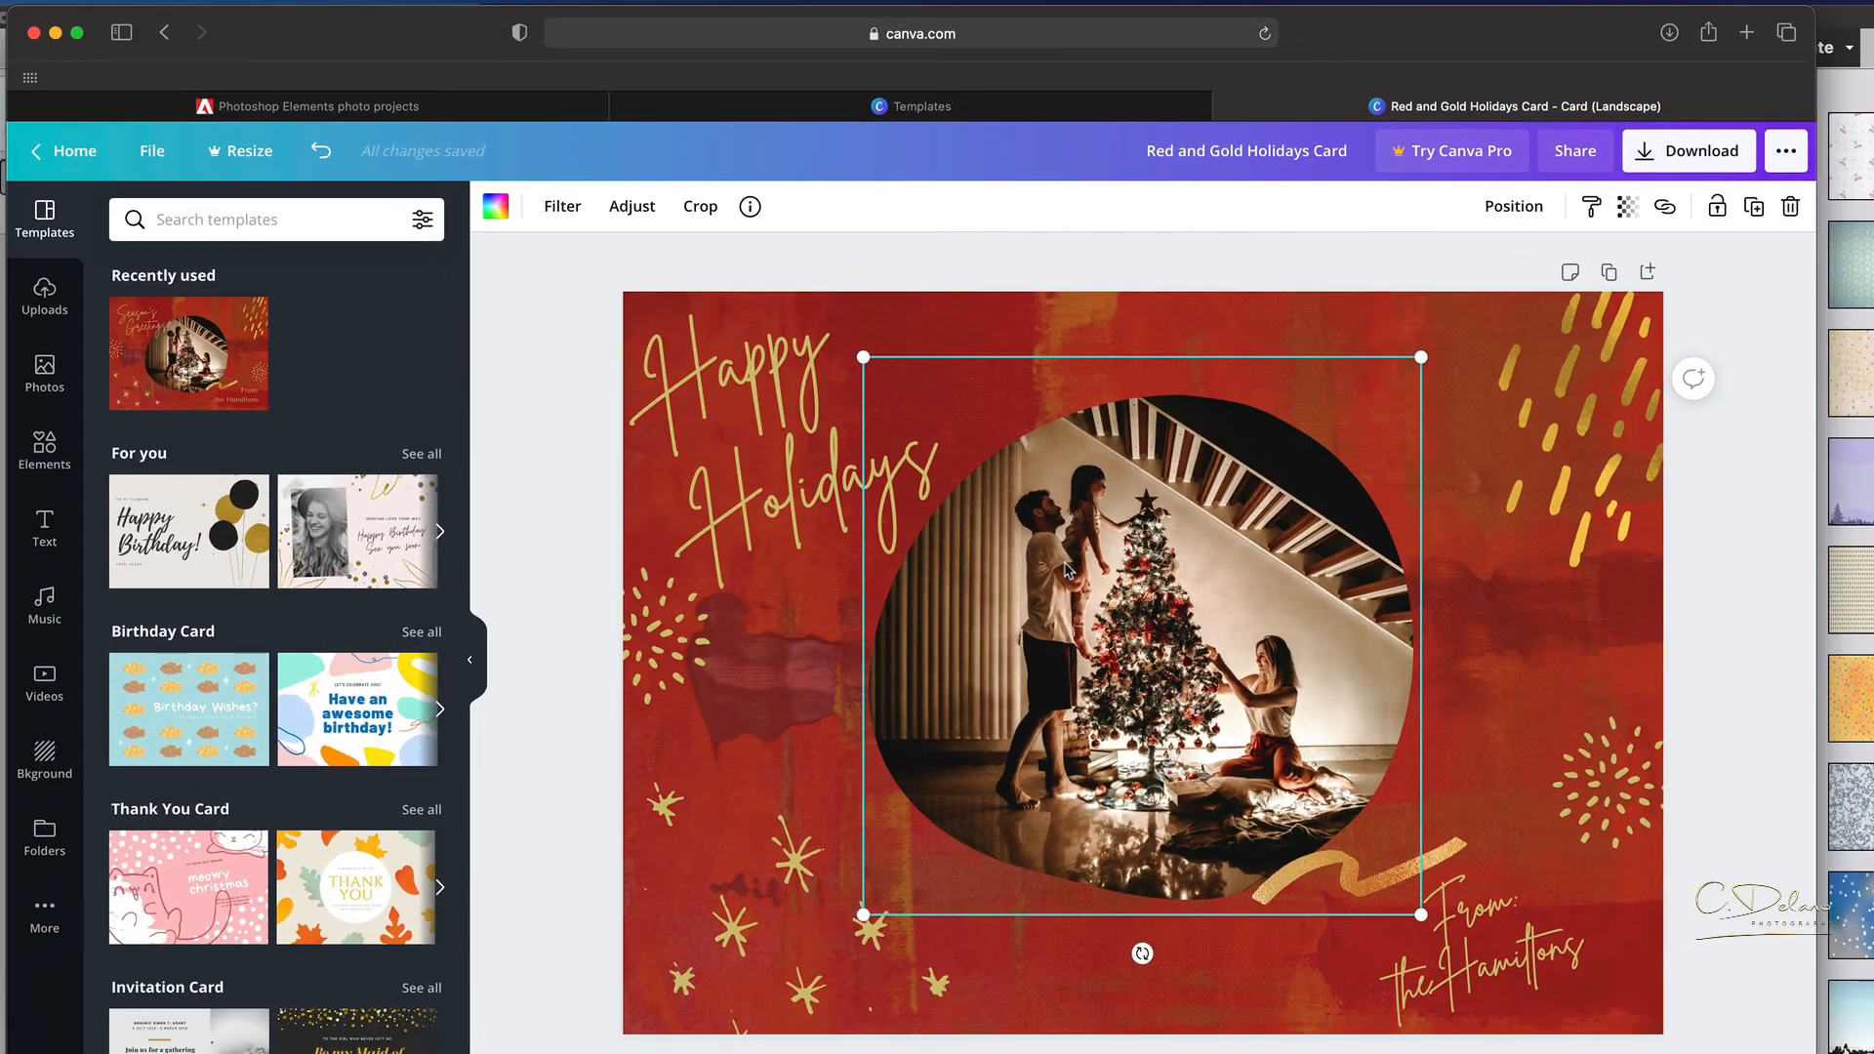
left_click(552, 518)
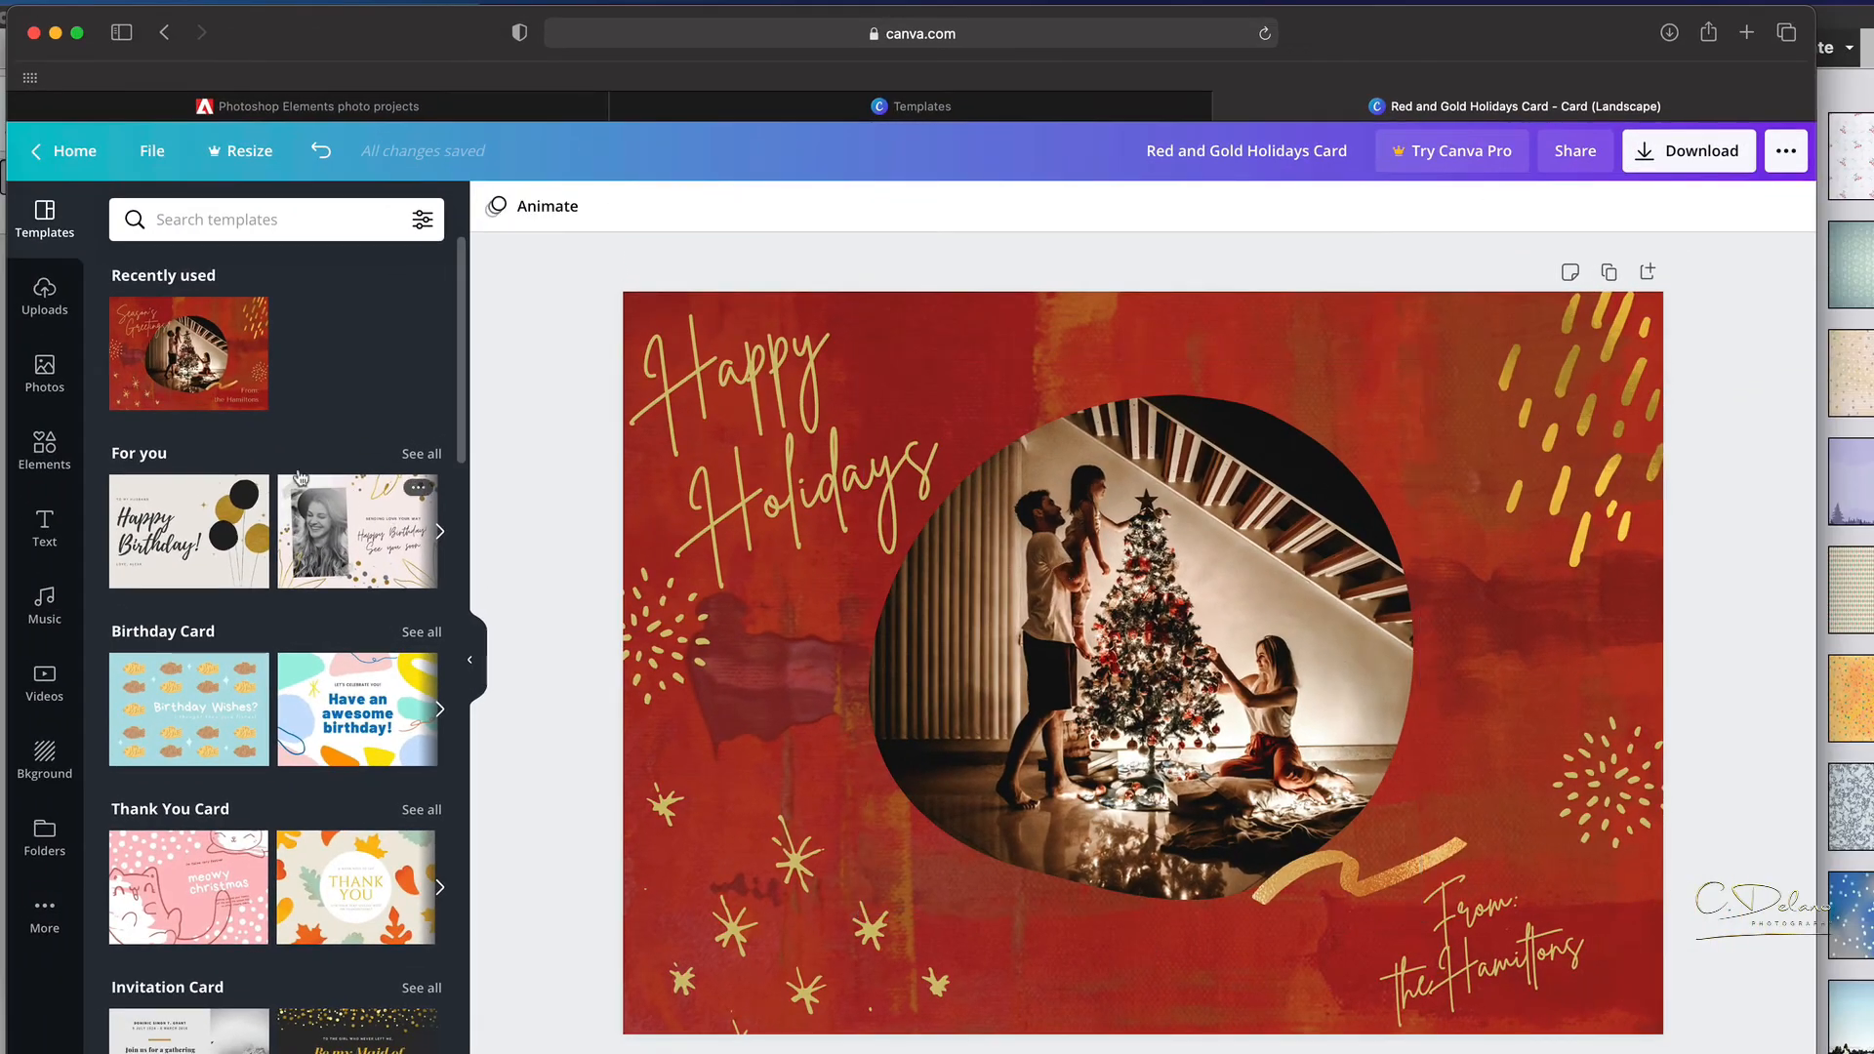
Replace the family photo in the frame with the uploaded waterfall picture and shift it down so more sky is visible.
left_click(40, 294)
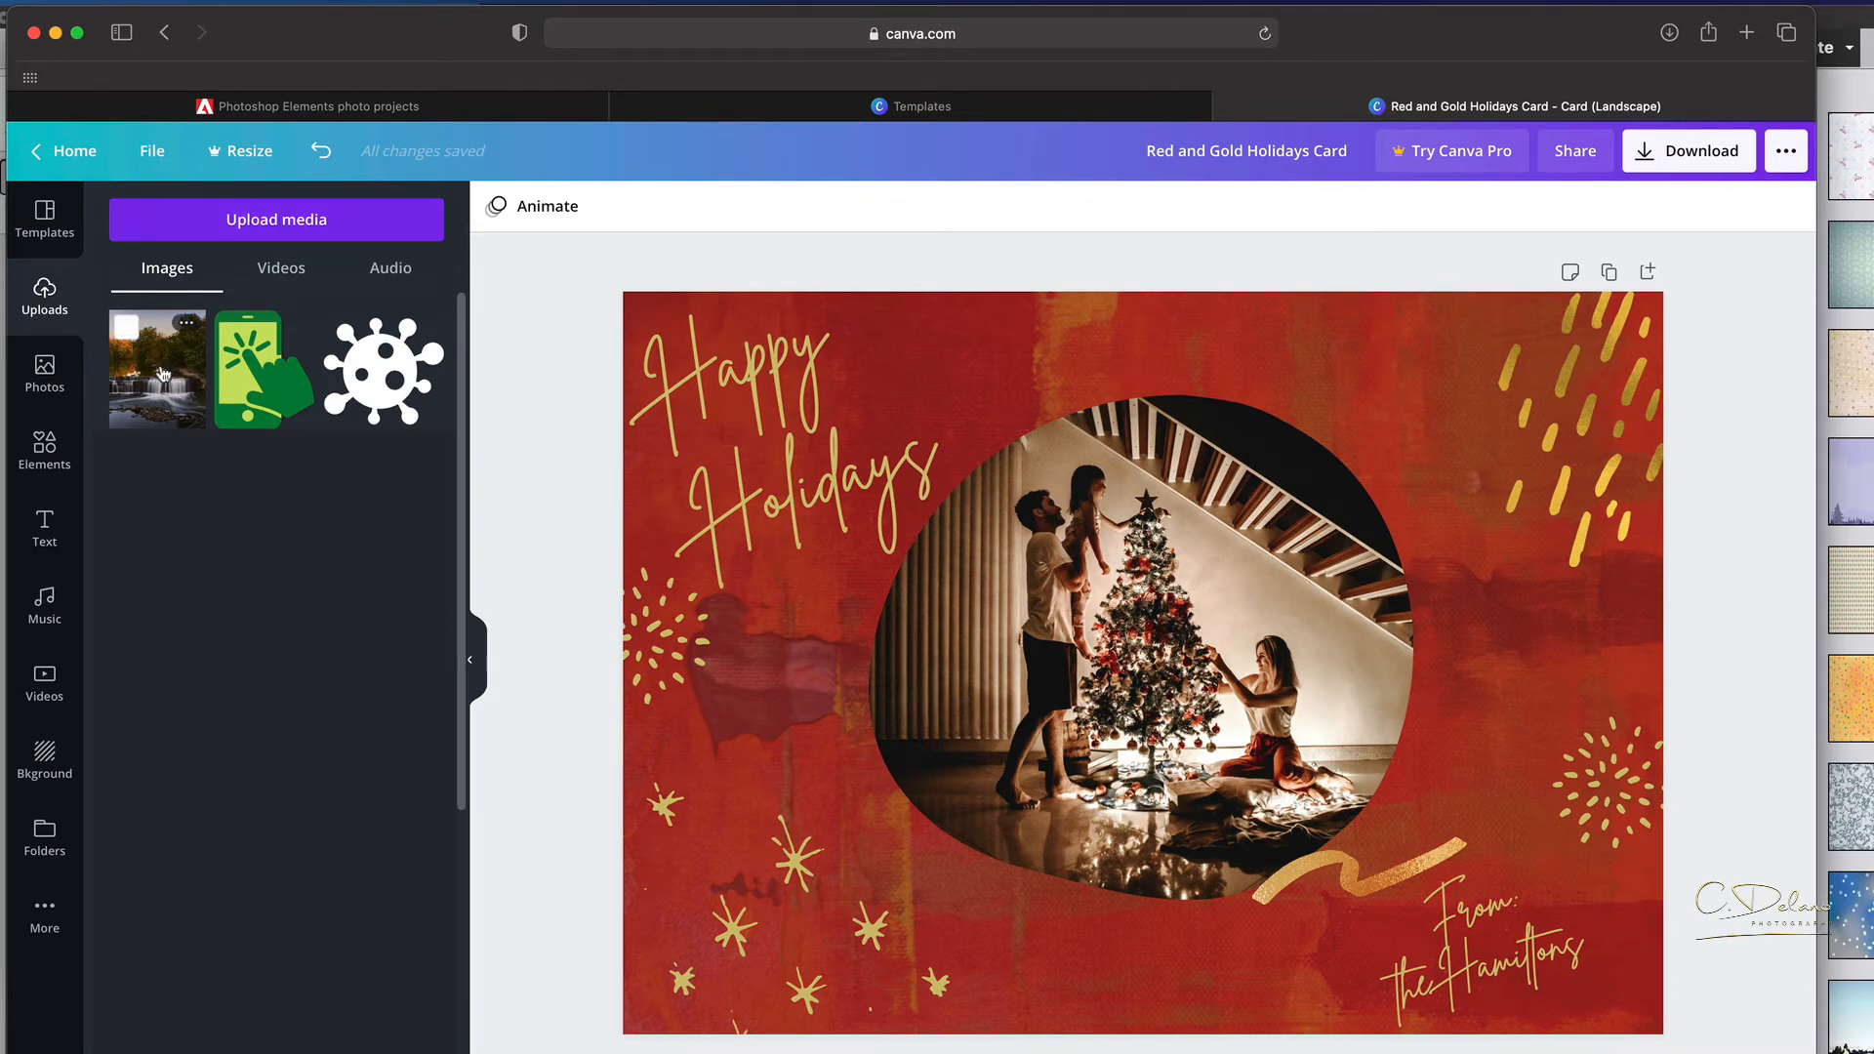
left_click_drag(170, 375, 995, 550)
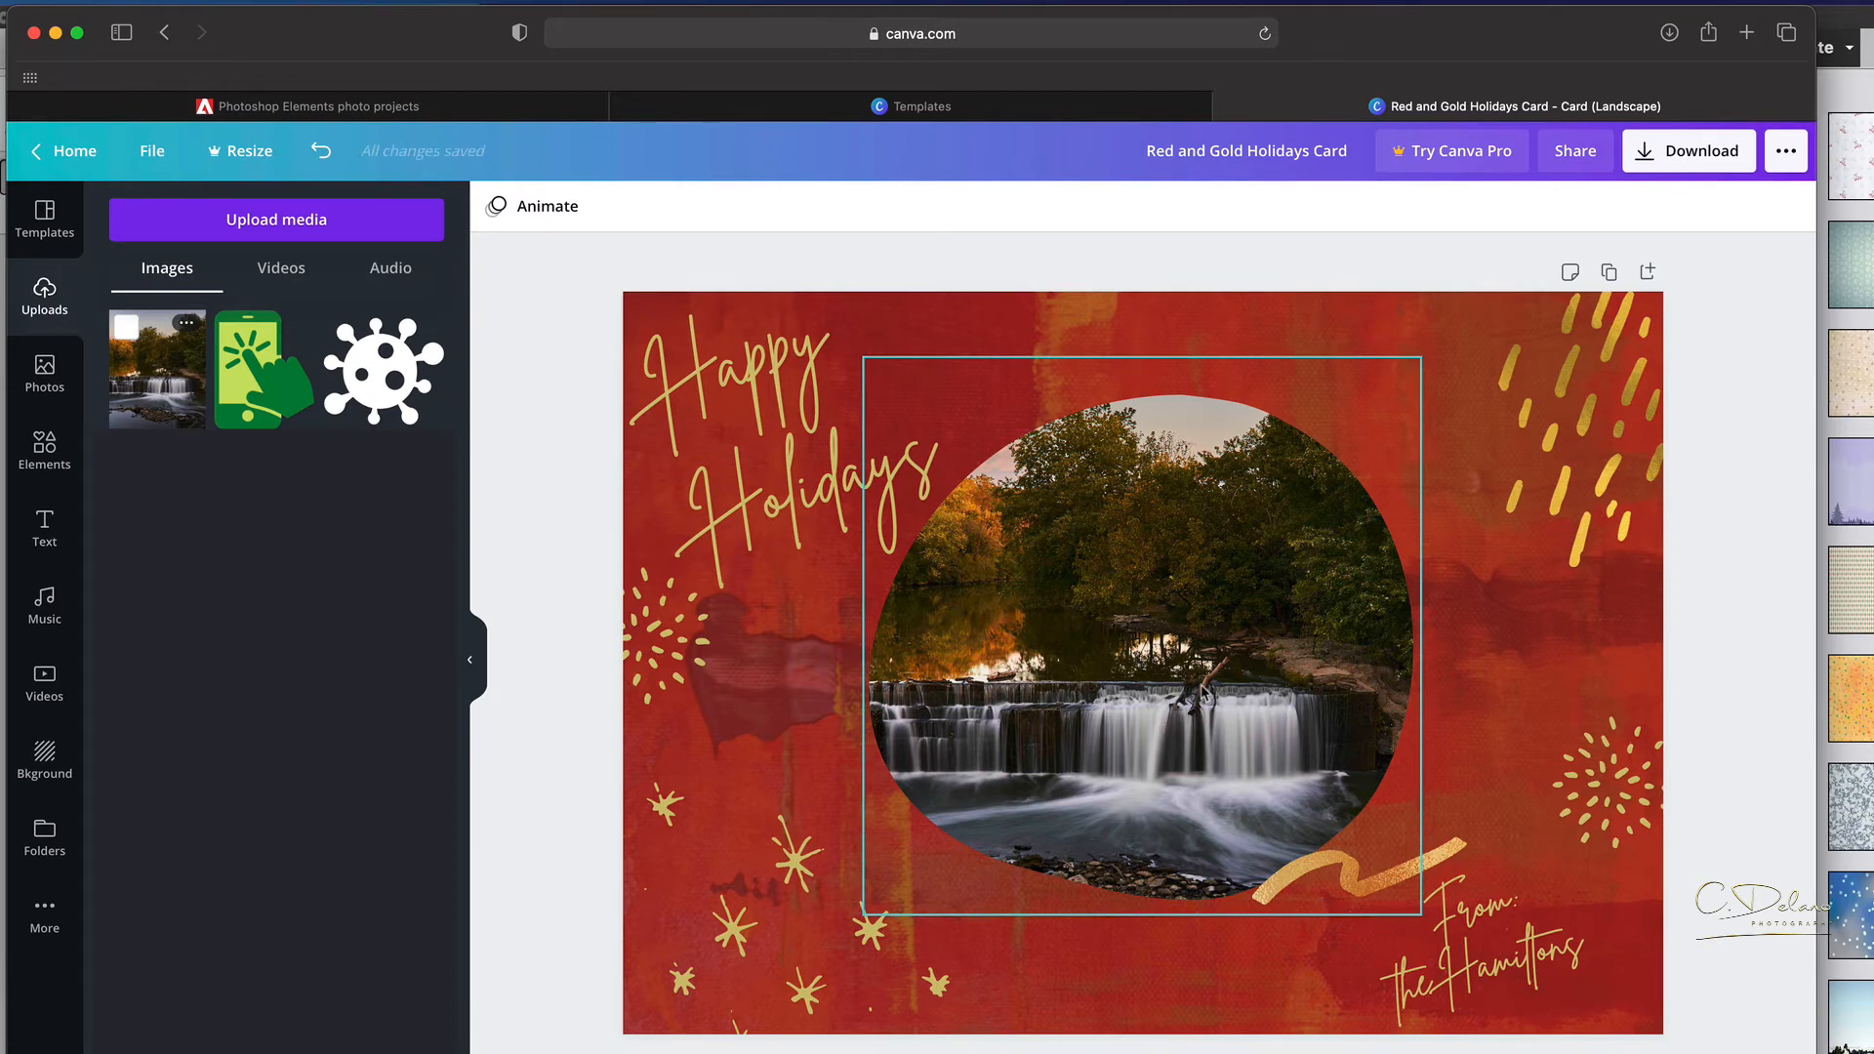
double_click(1147, 681)
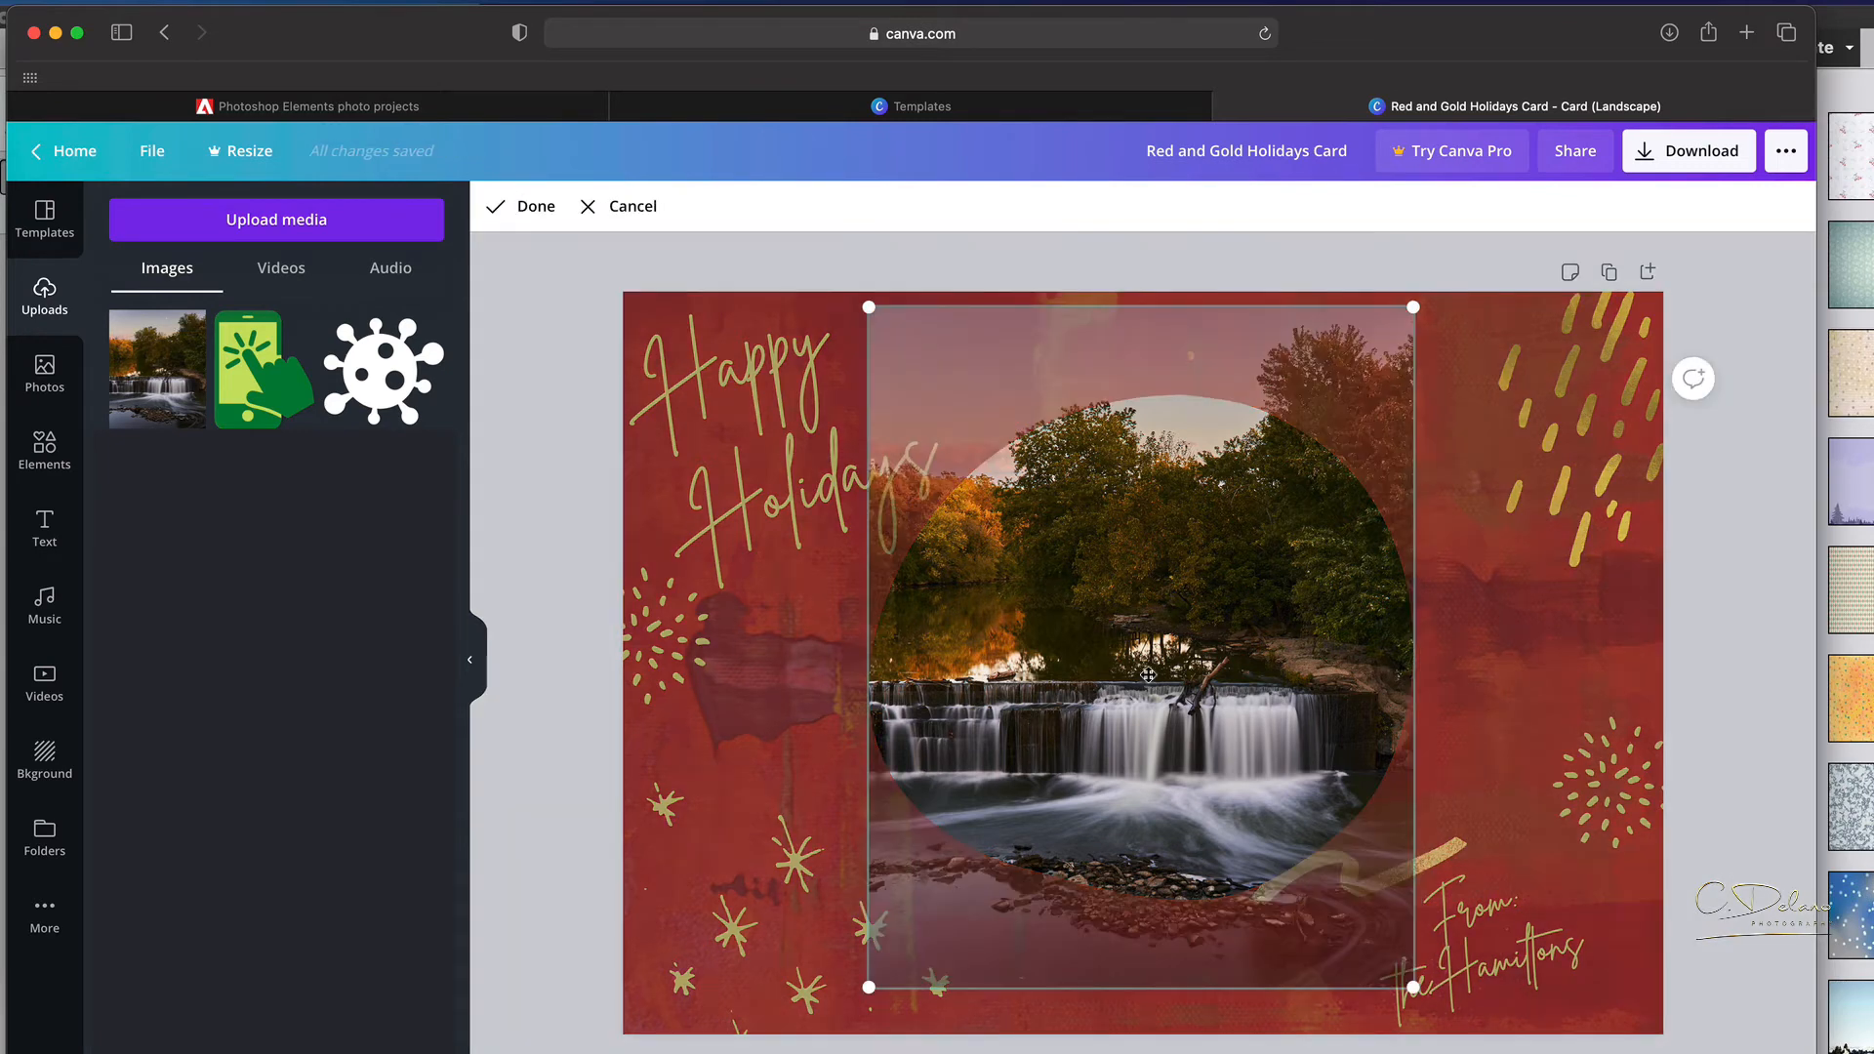
left_click_drag(1188, 431, 1192, 510)
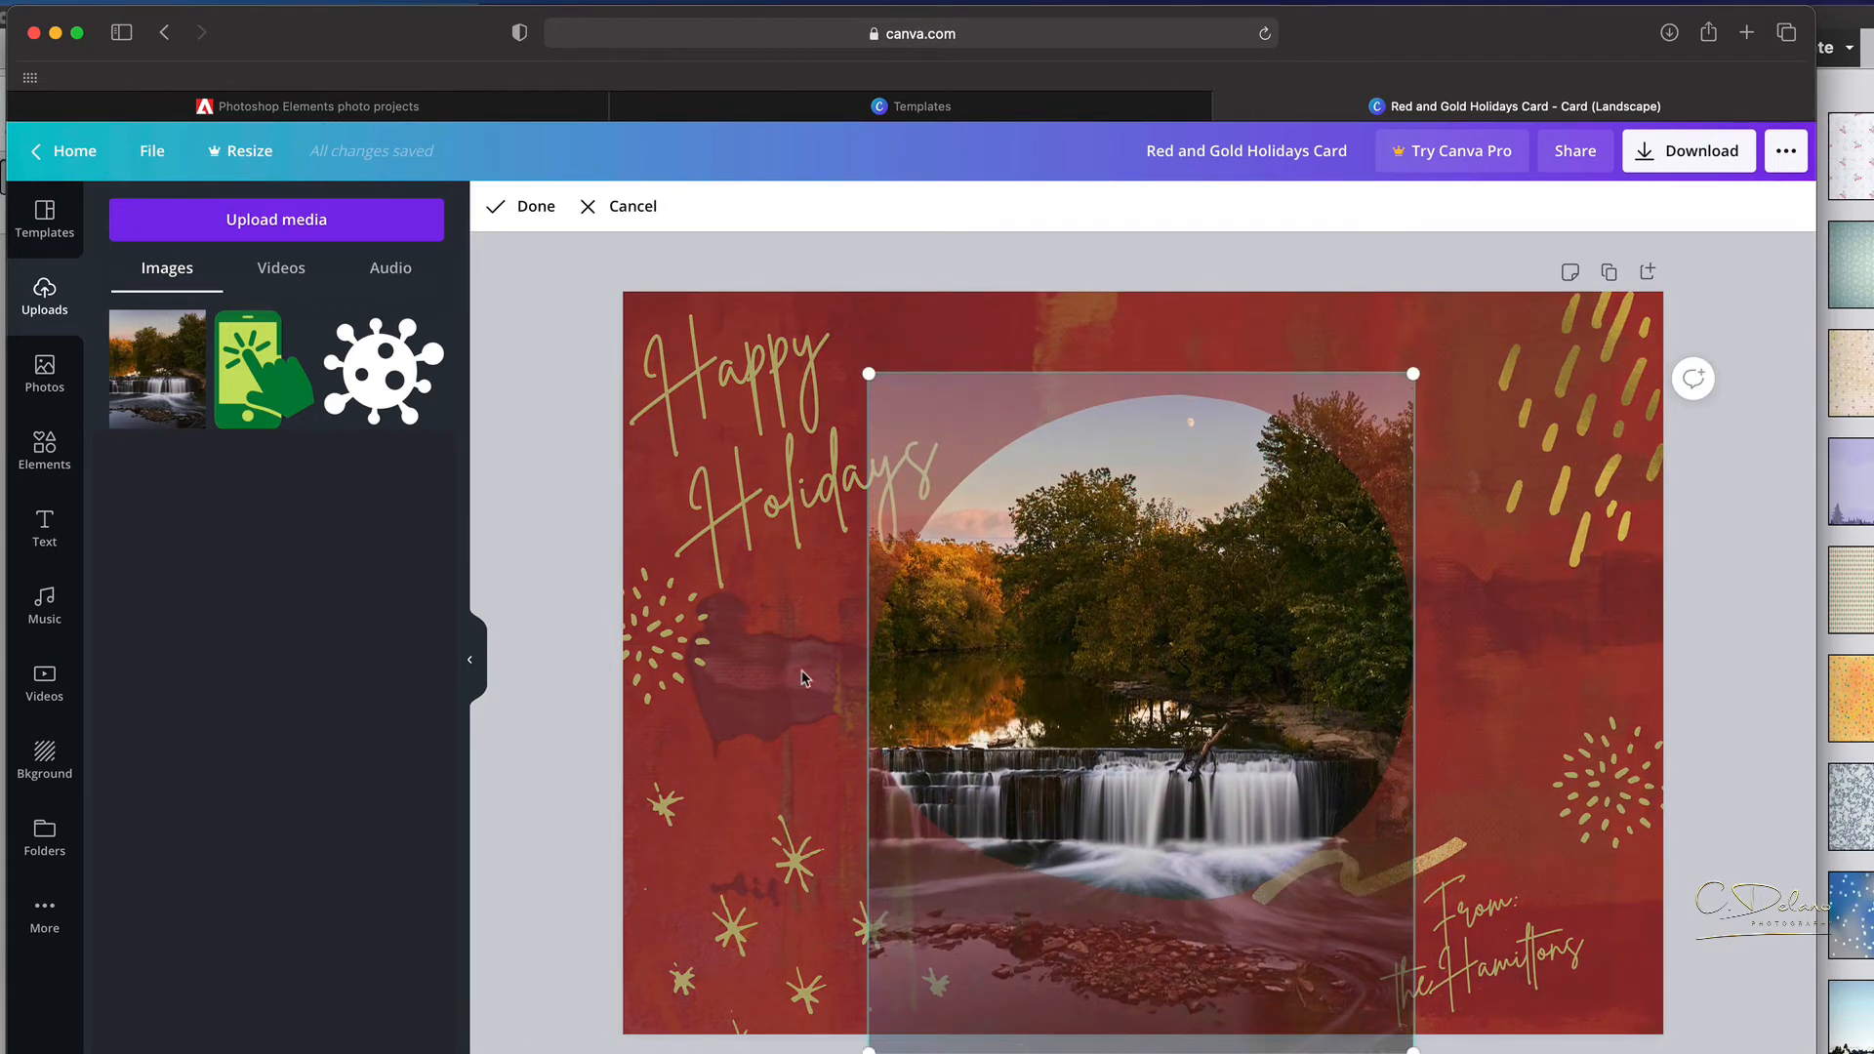
left_click(568, 613)
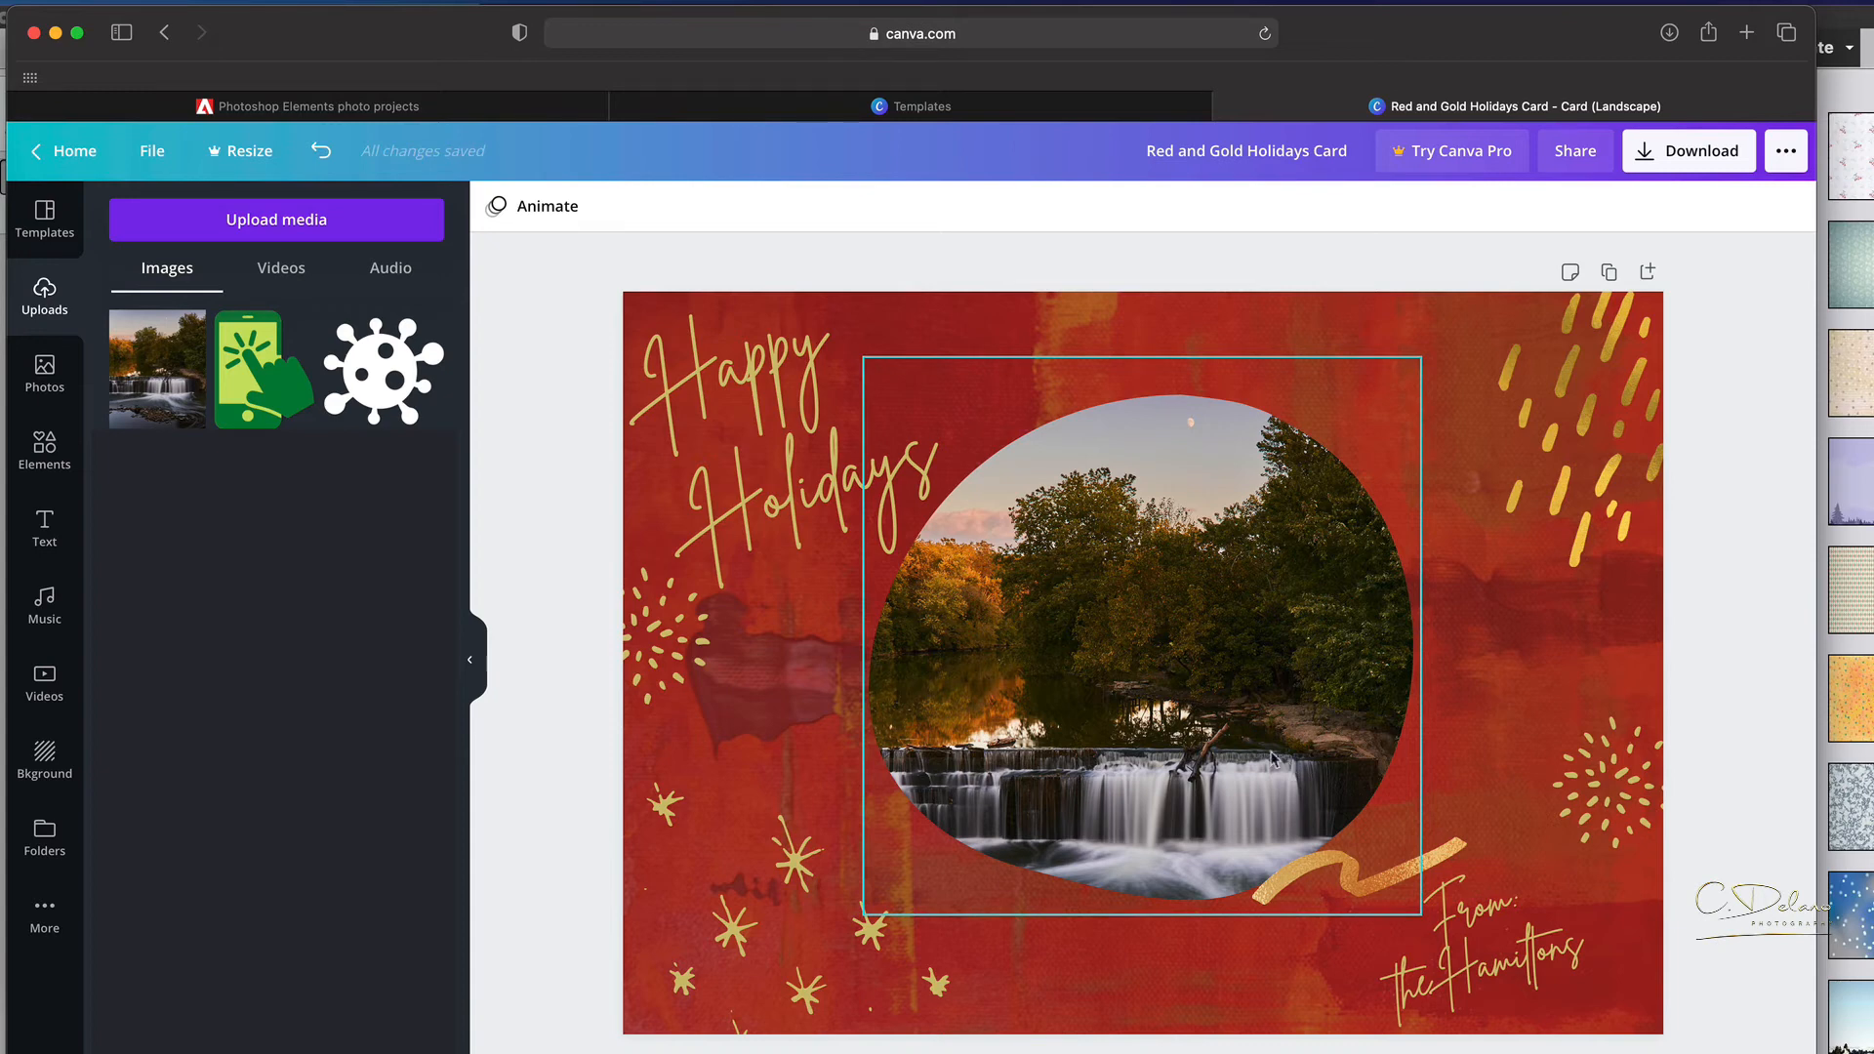
Add the first recently used snowflake graphic to the card and recolor it with the document's gold color.
left_click(44, 451)
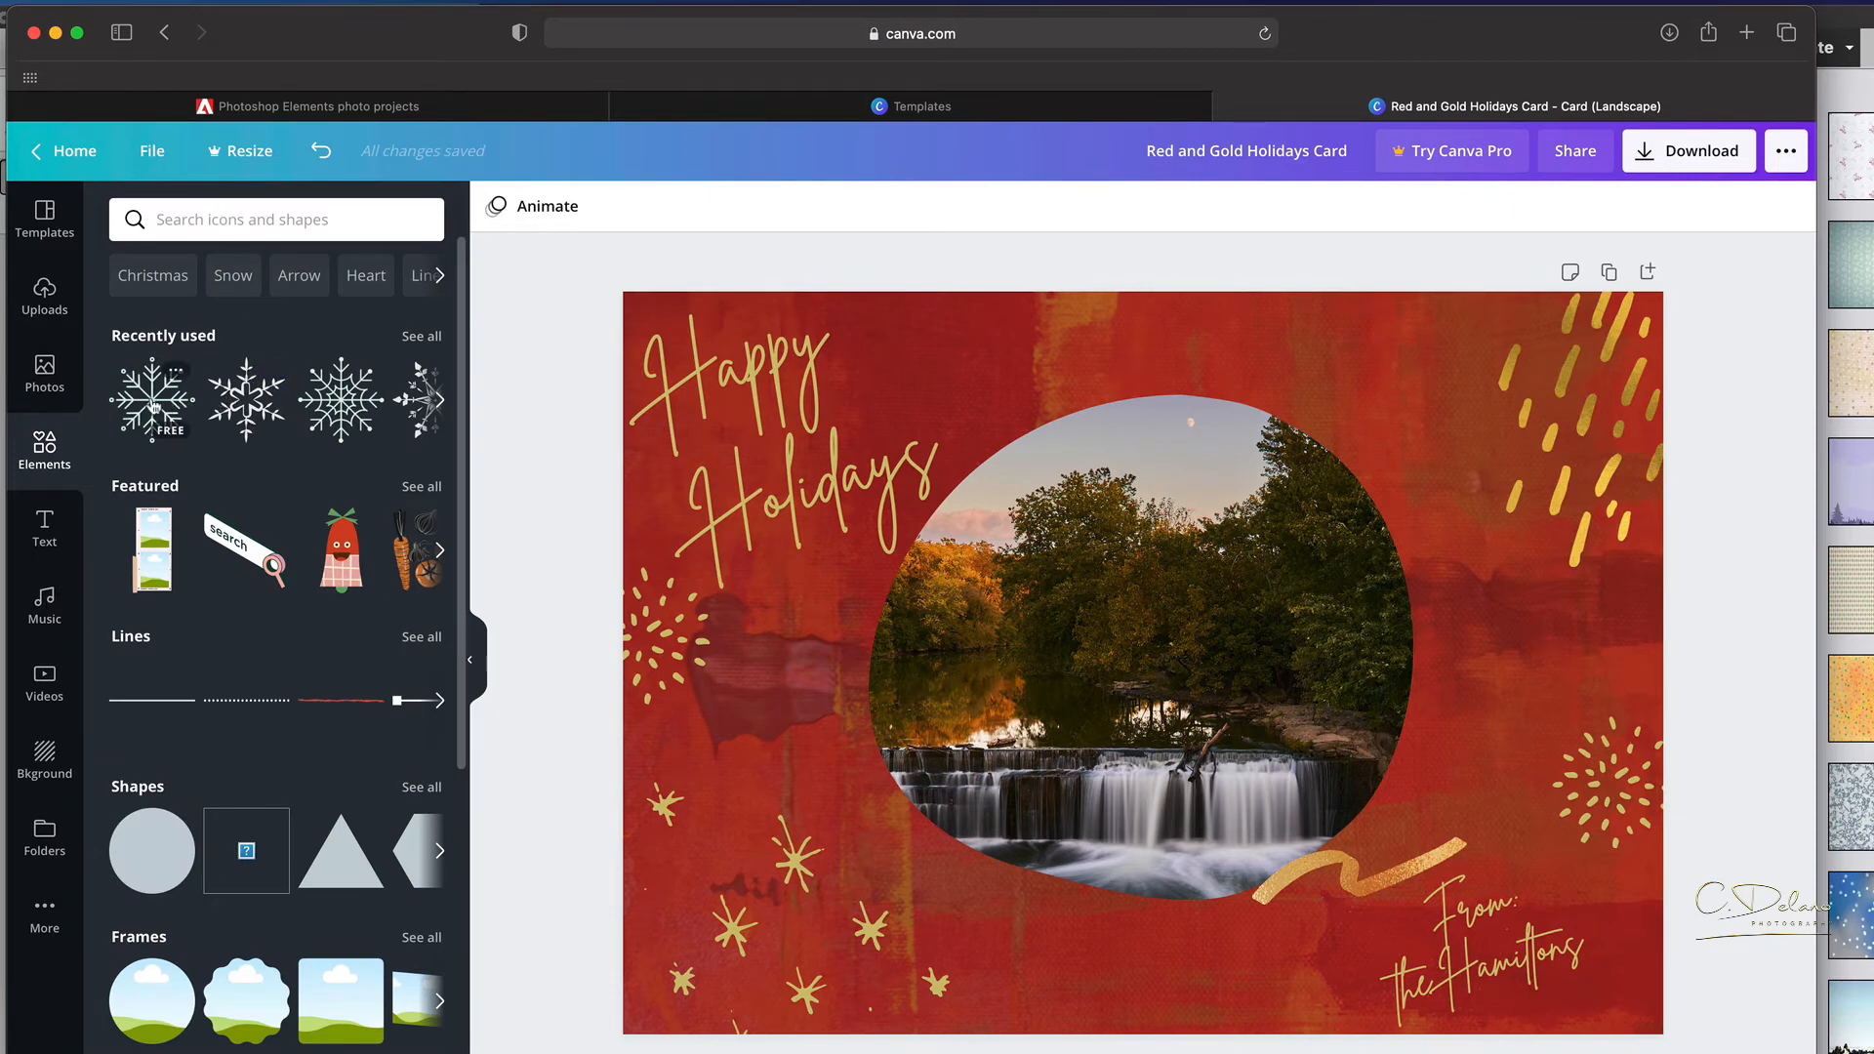
left_click_drag(154, 406, 1271, 349)
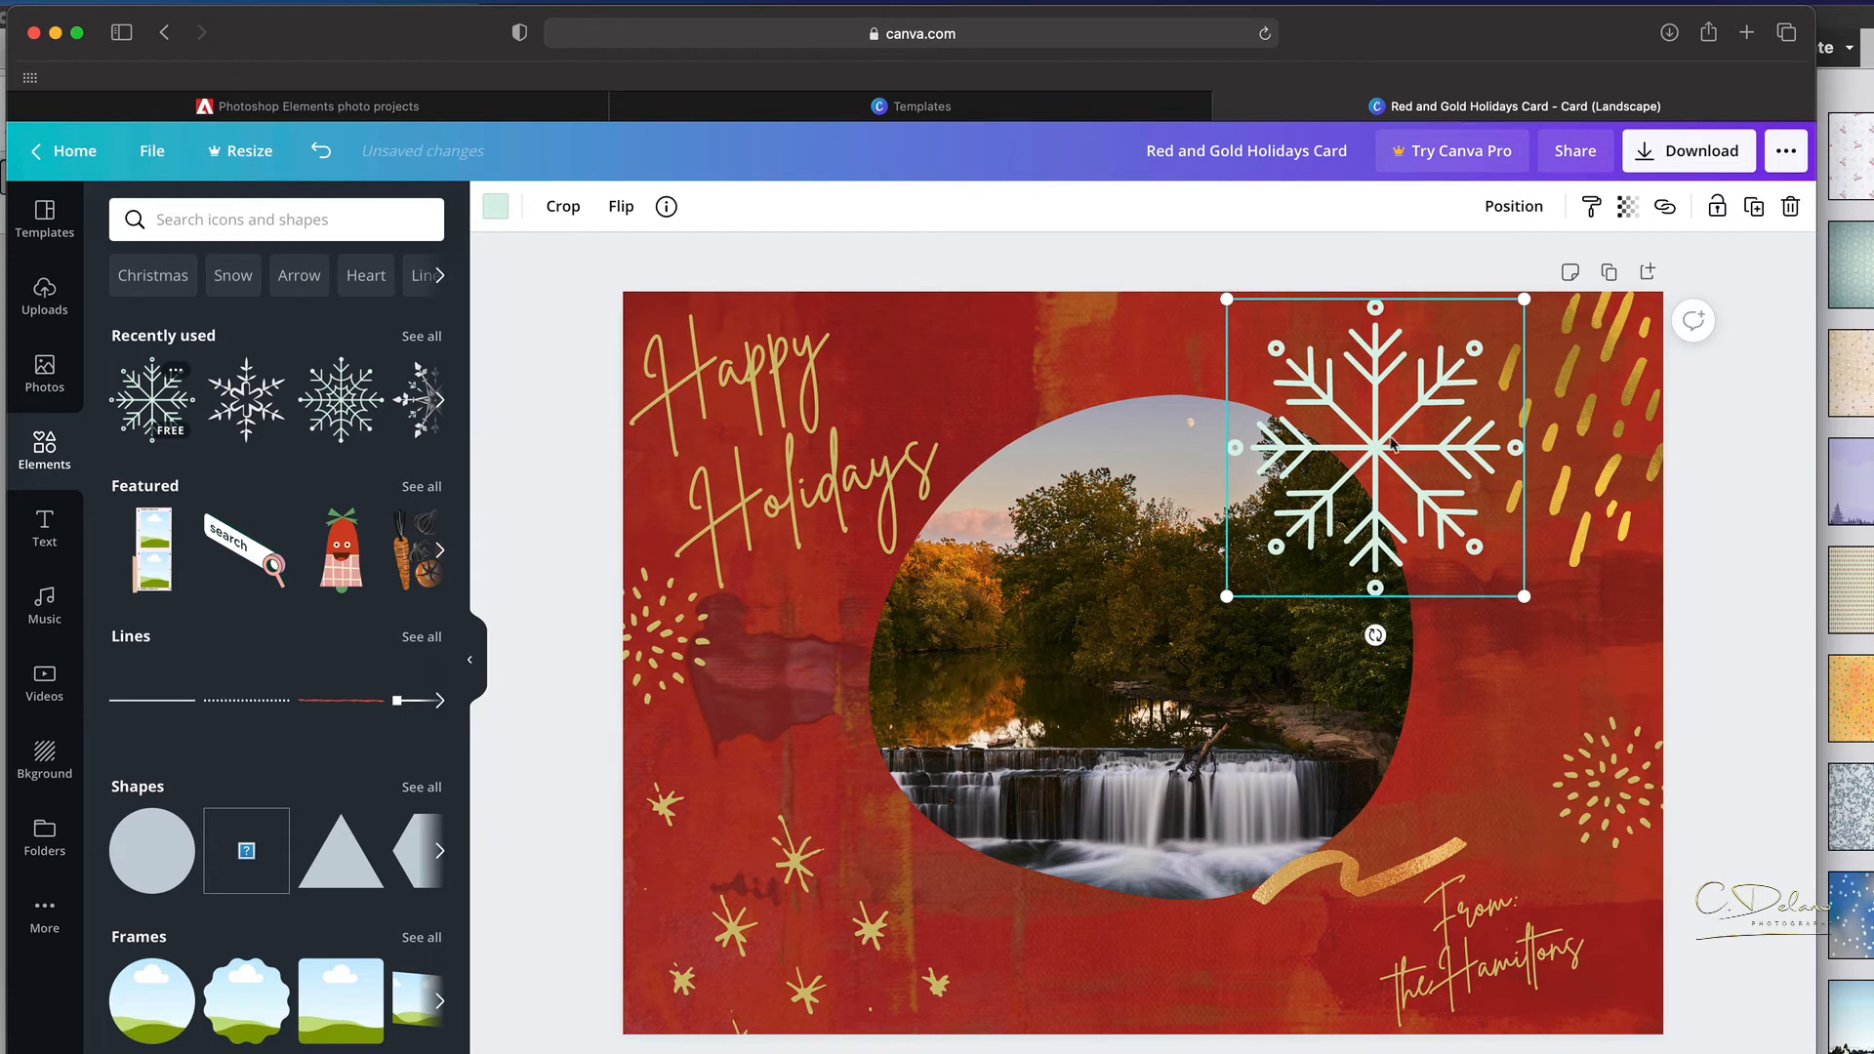
left_click(497, 209)
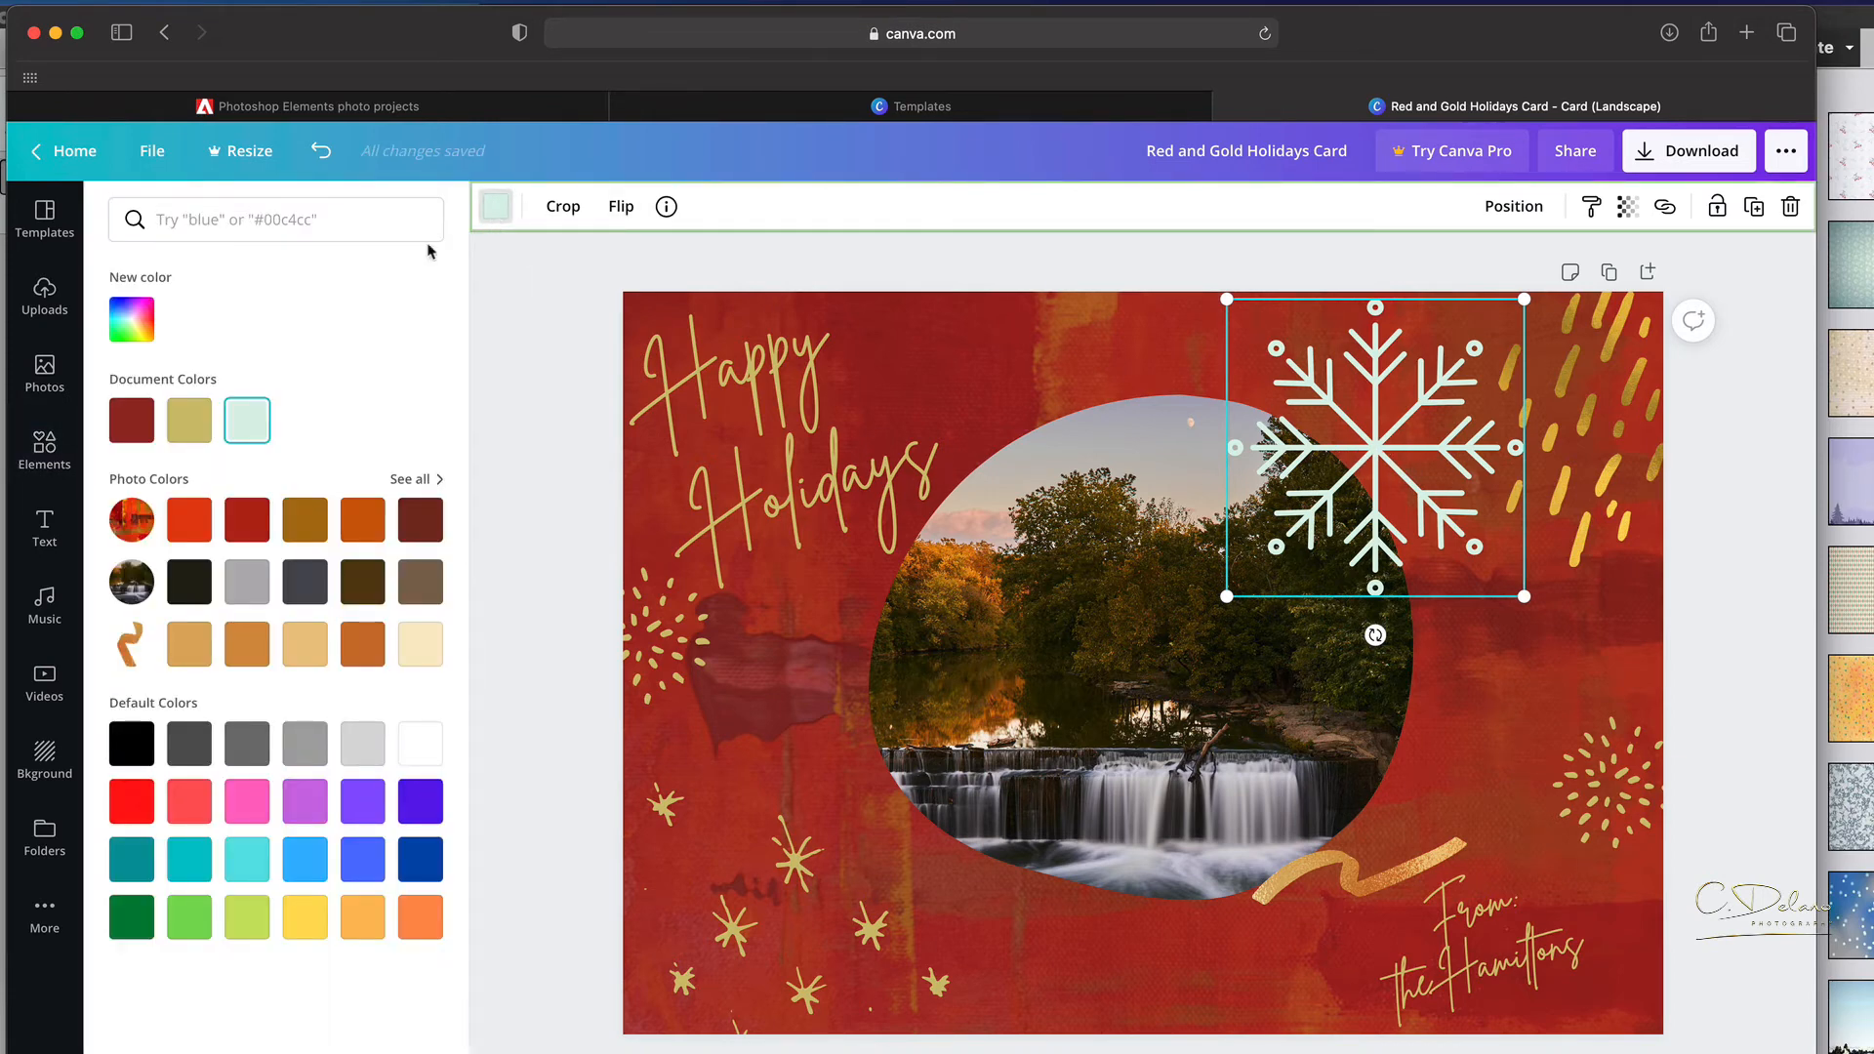
left_click(191, 431)
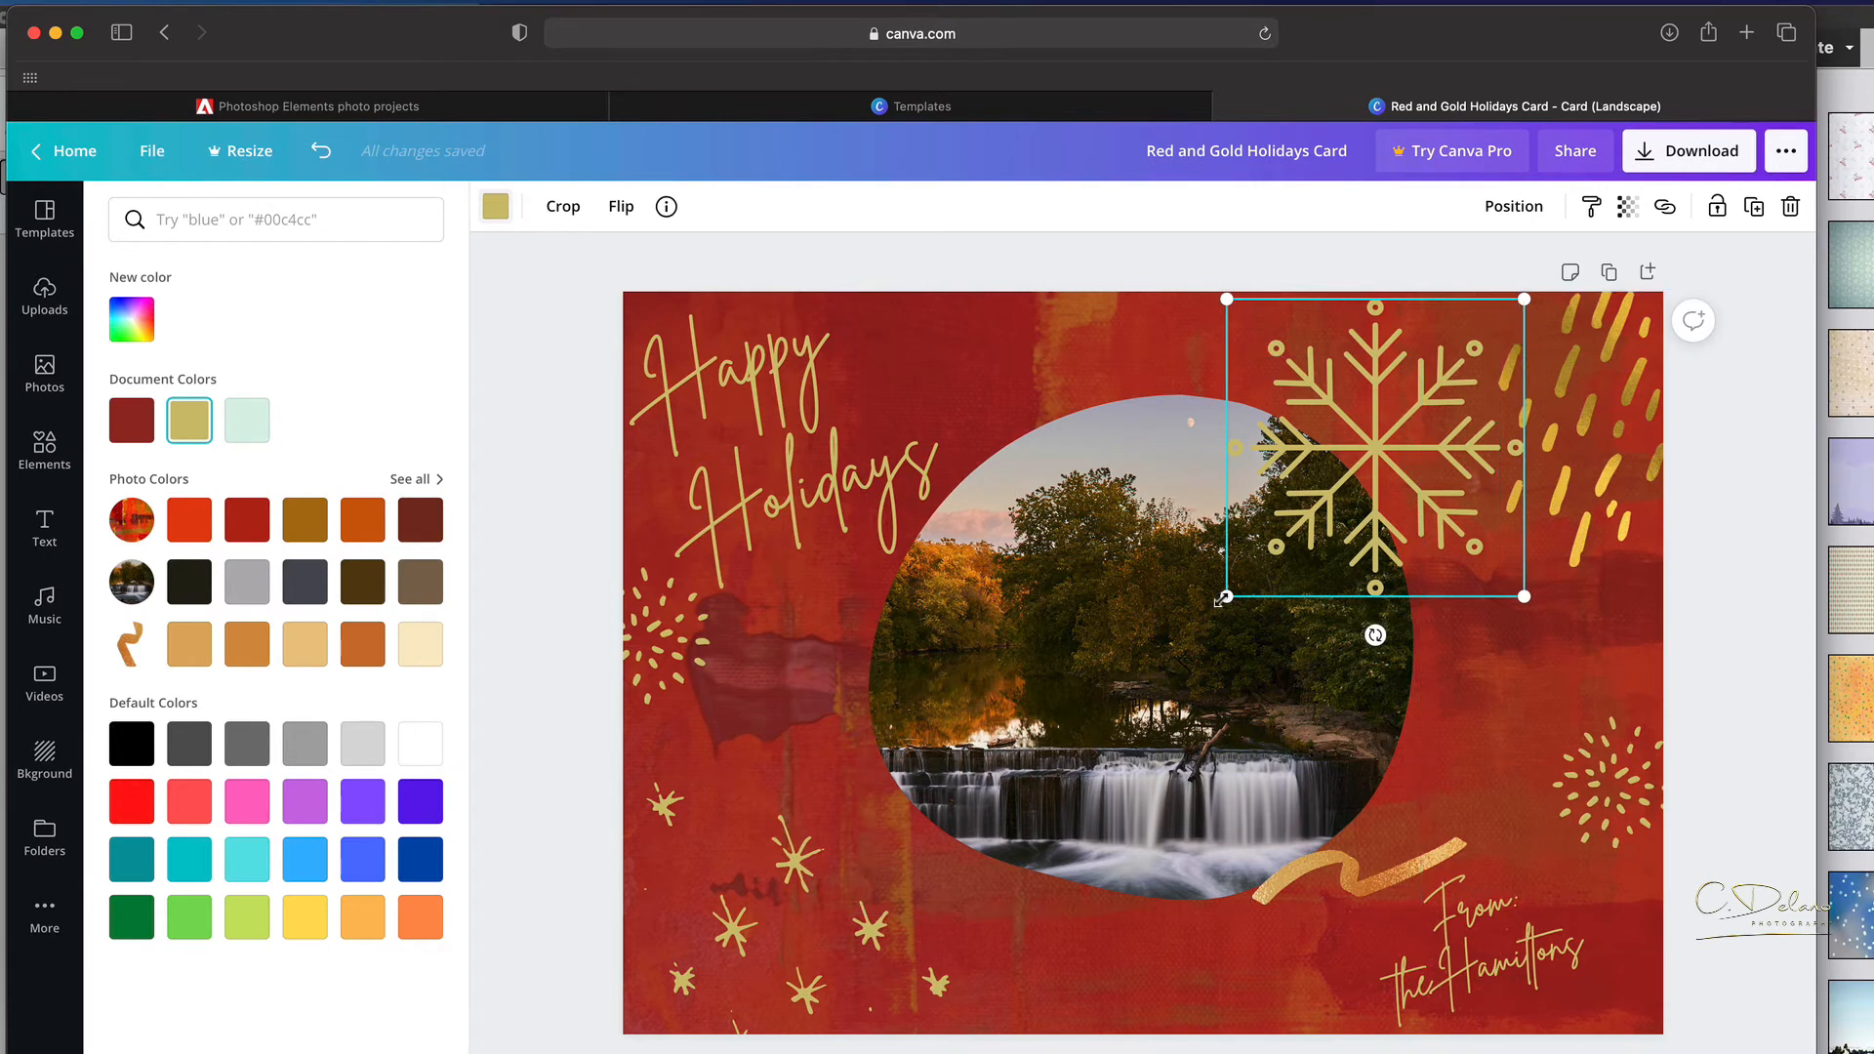
Shrink the gold snowflake and move it down to the right edge of the photo.
left_click_drag(1226, 596, 1289, 541)
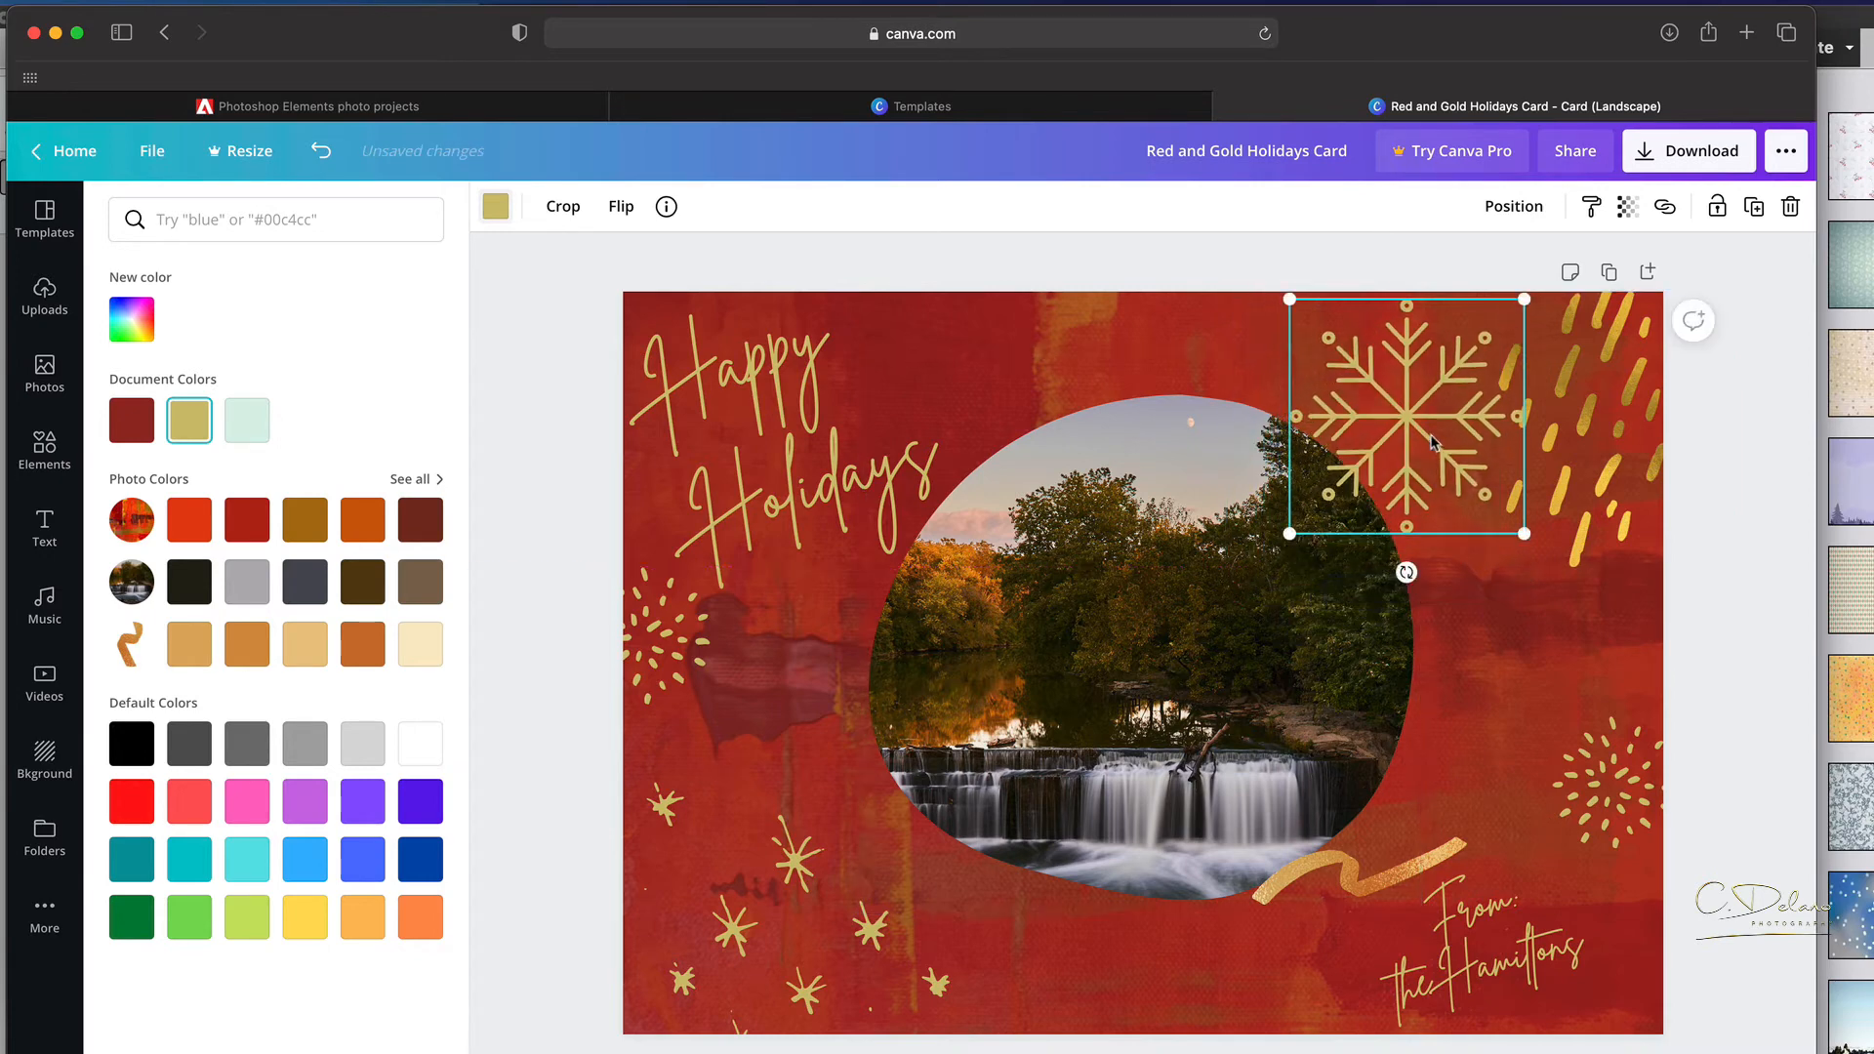
left_click_drag(1415, 426, 1469, 662)
left_click(1726, 318)
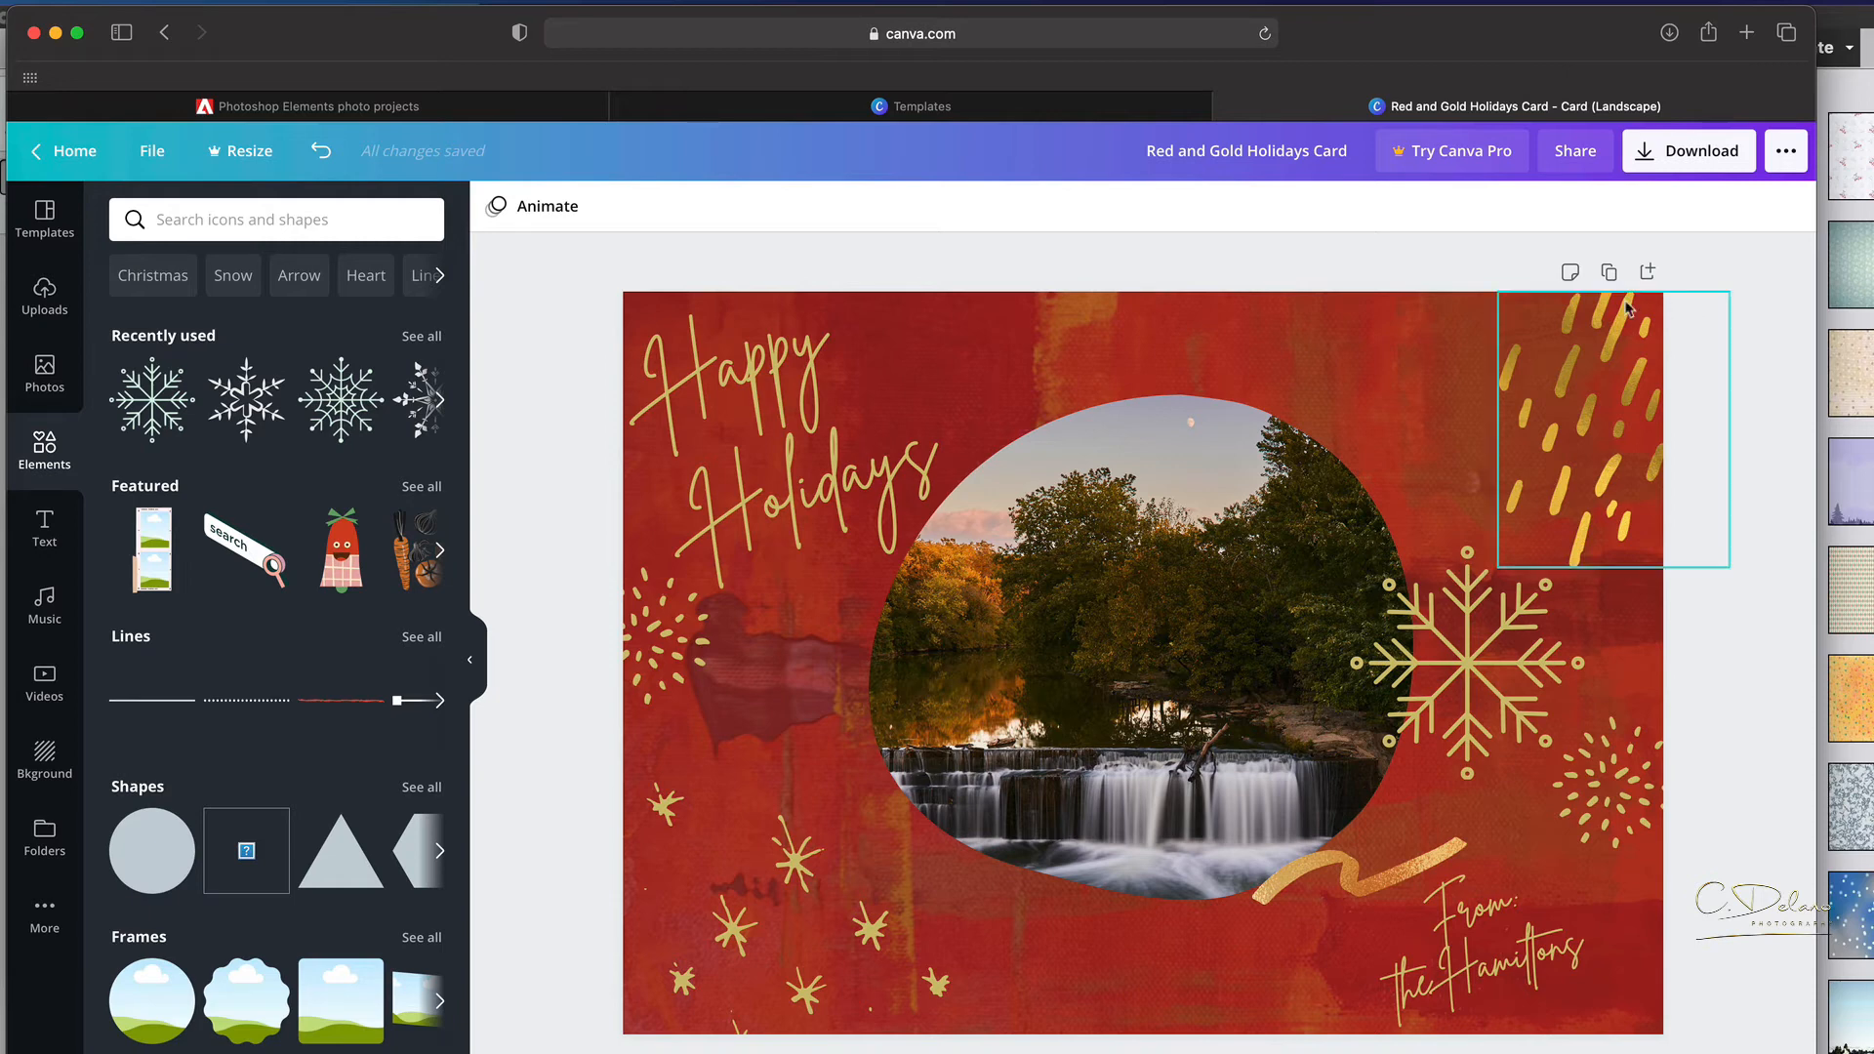
Recolor the card's red background to a bright green, #00BD51.
left_click(1324, 304)
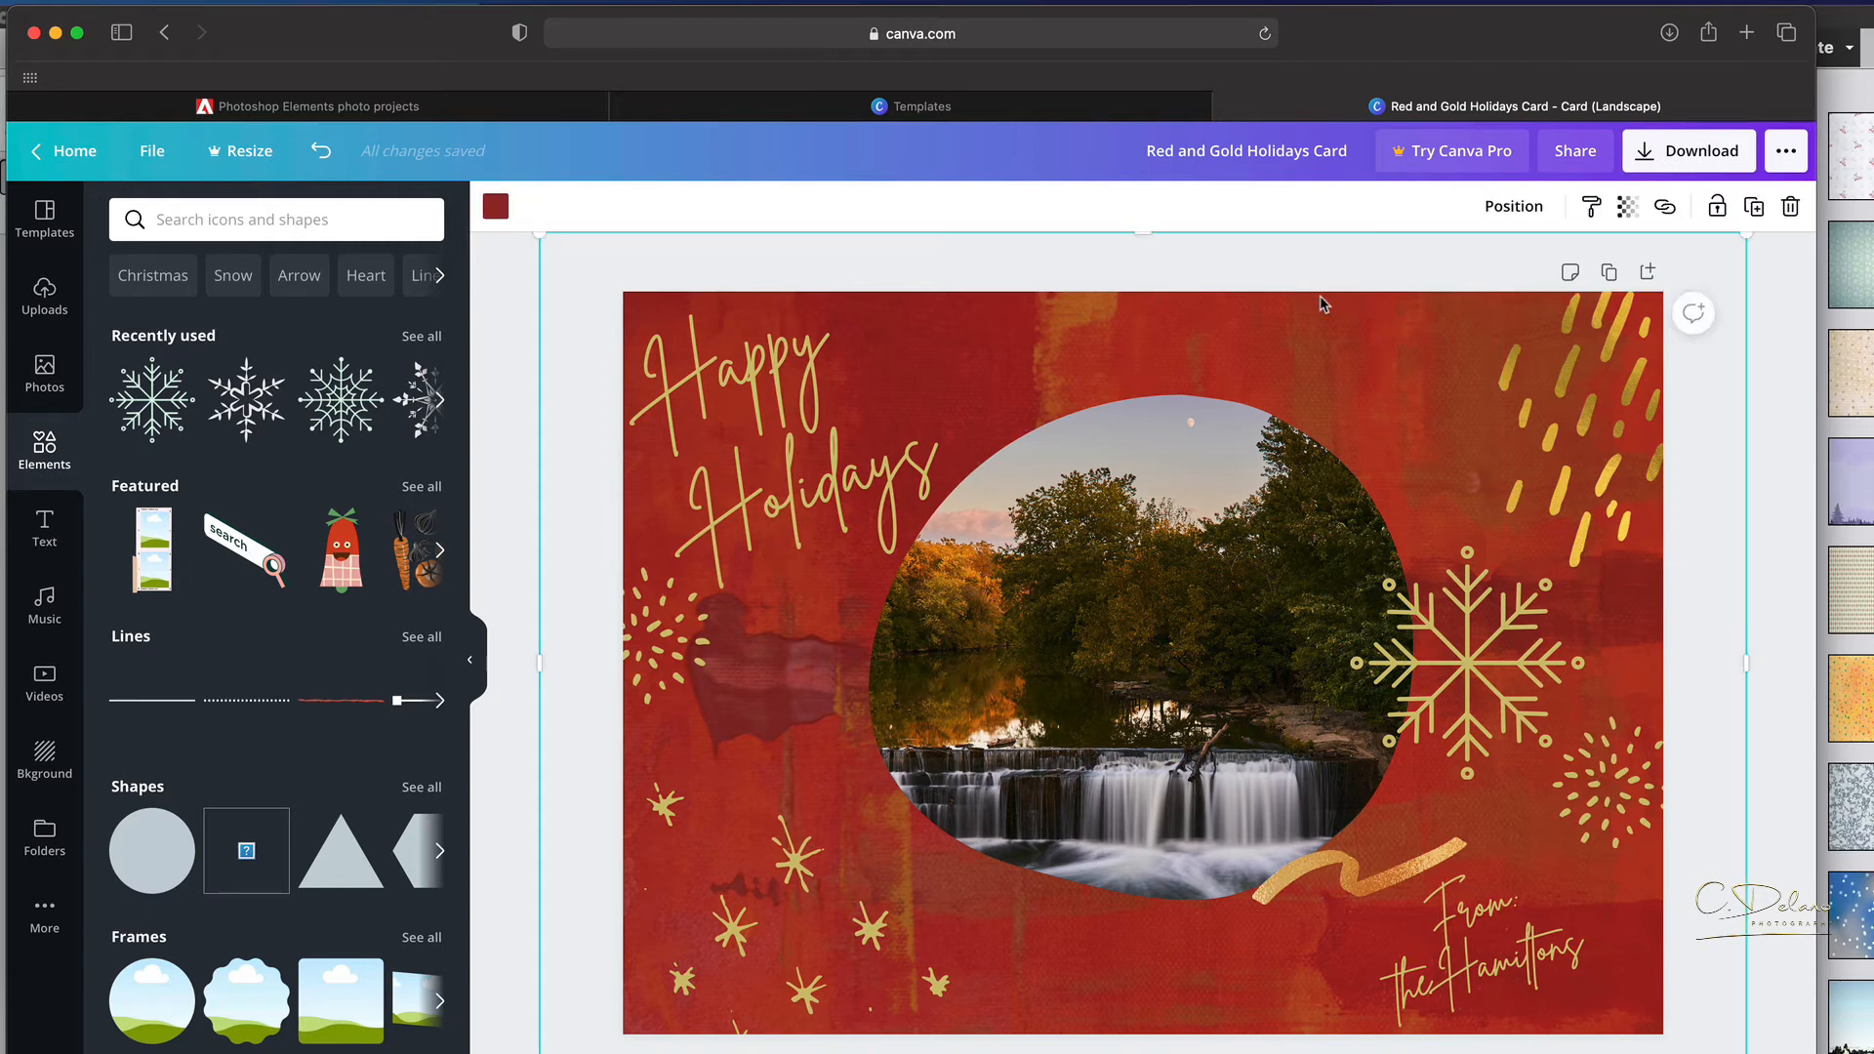
left_click(497, 210)
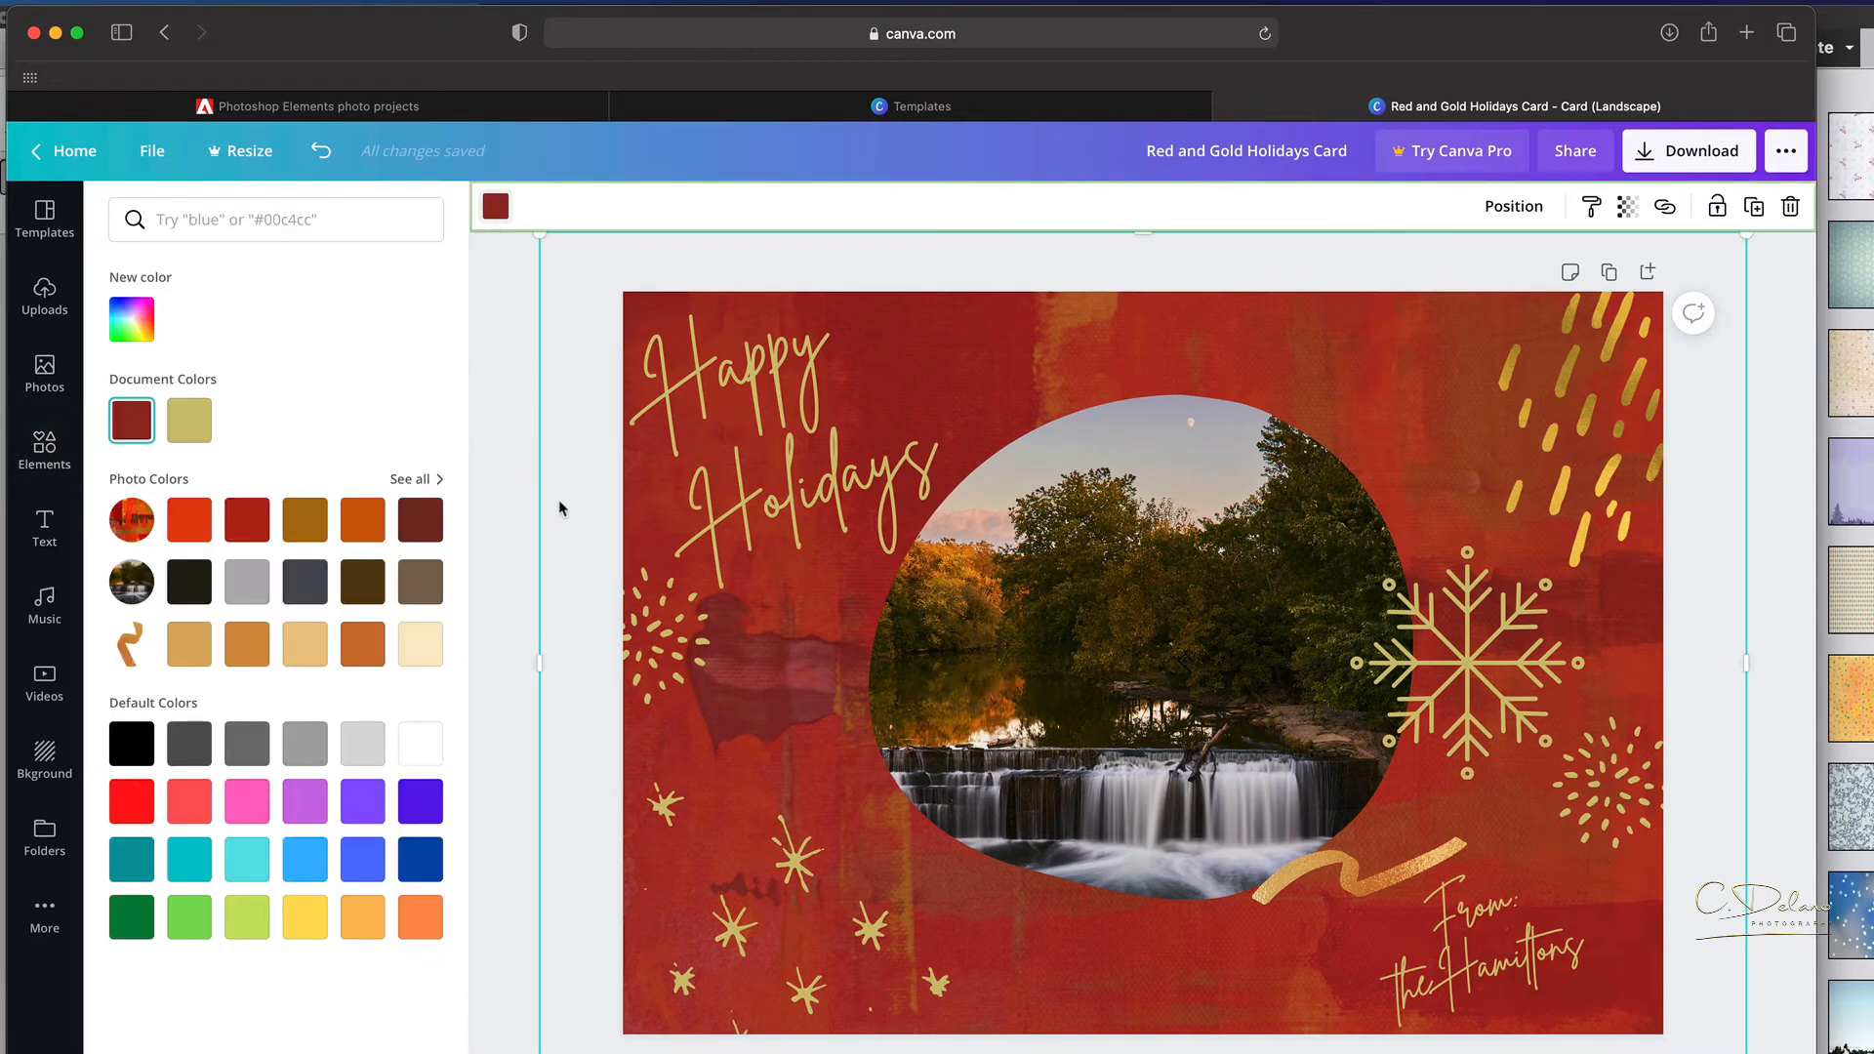
left_click(131, 918)
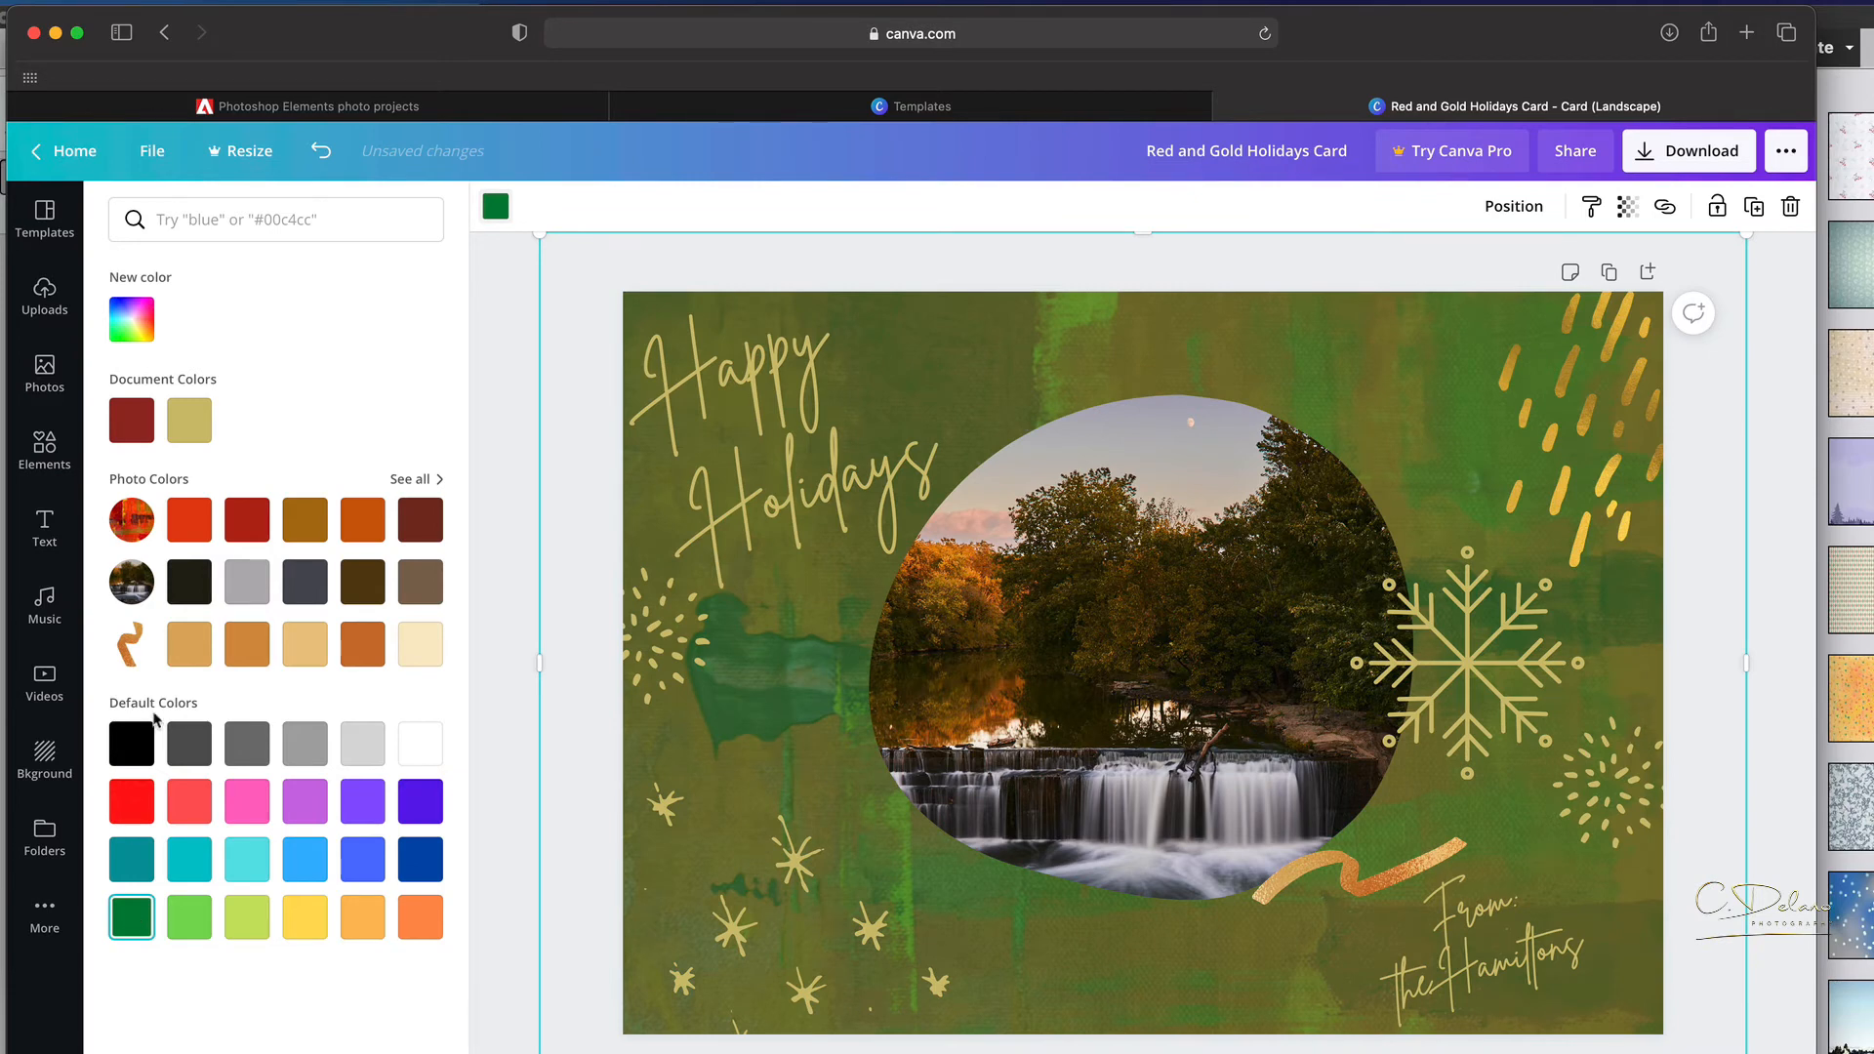
left_click(131, 319)
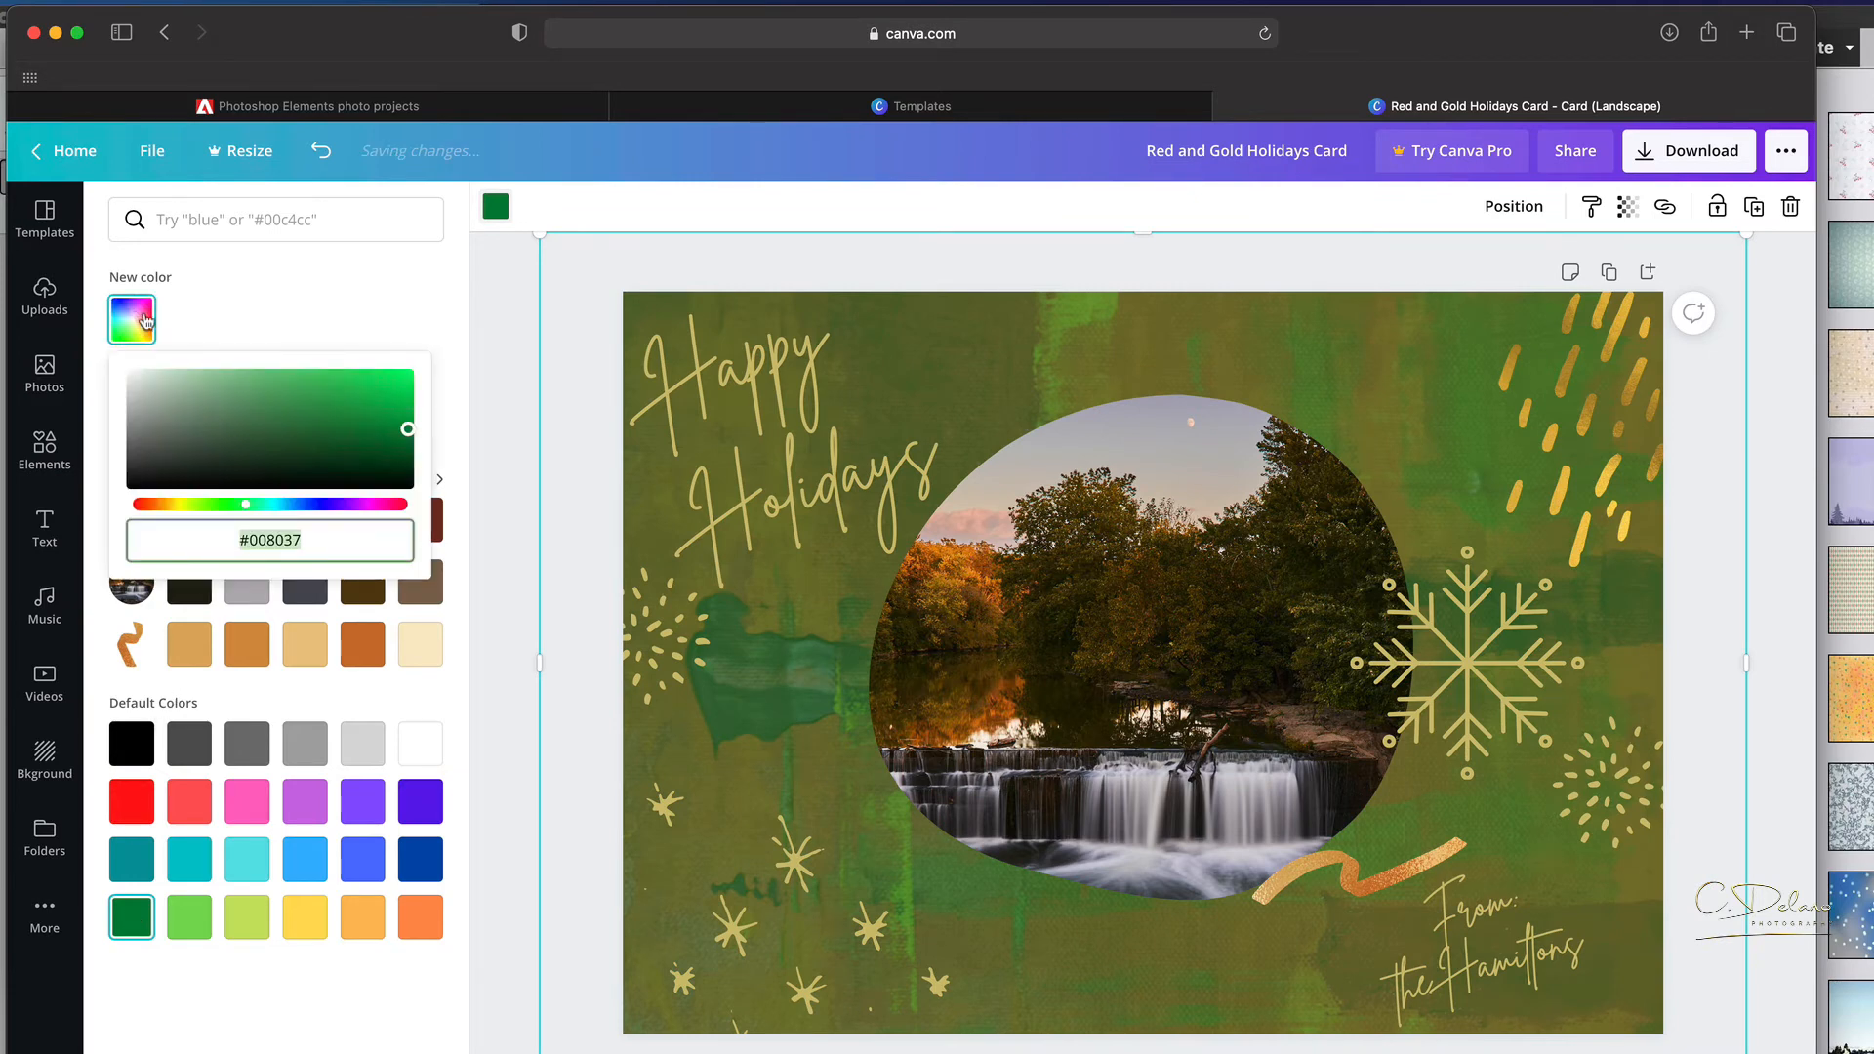
mouse_move(407, 430)
left_mouse_down()
mouse_move(372, 410)
mouse_move(424, 406)
left_mouse_up()
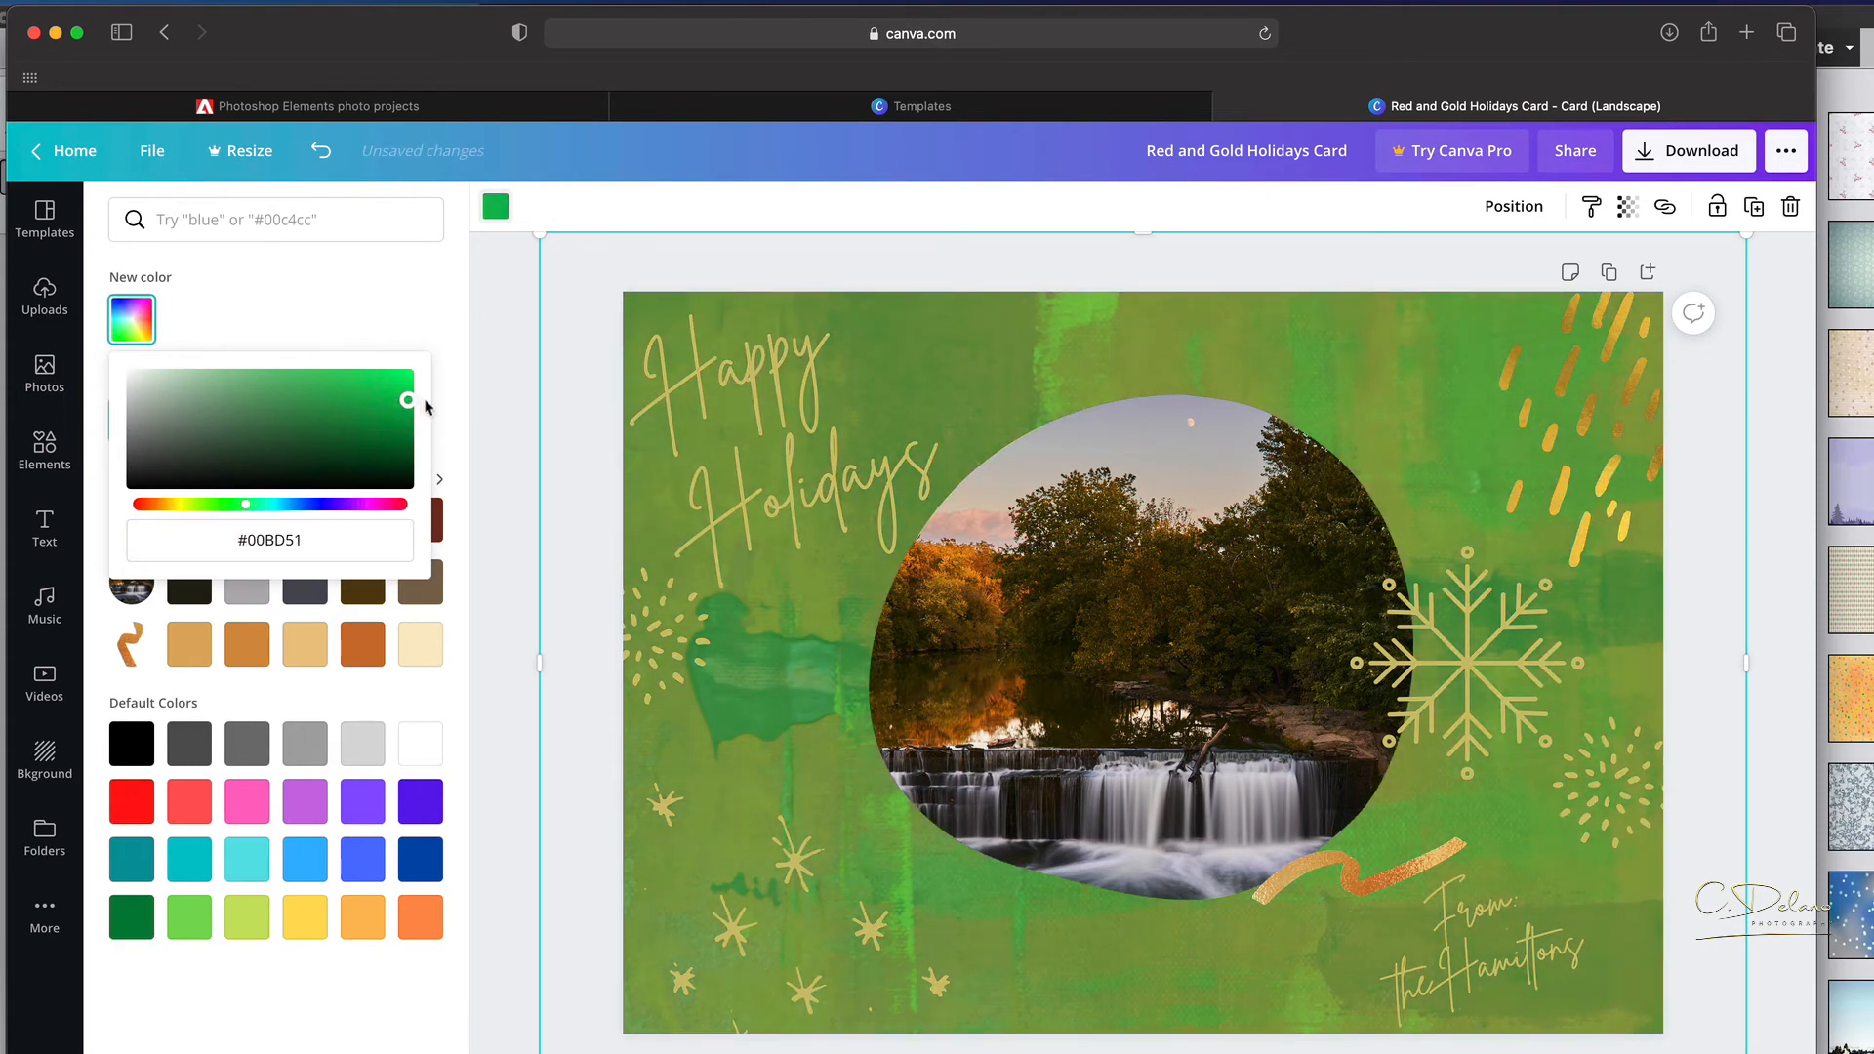
left_click(506, 270)
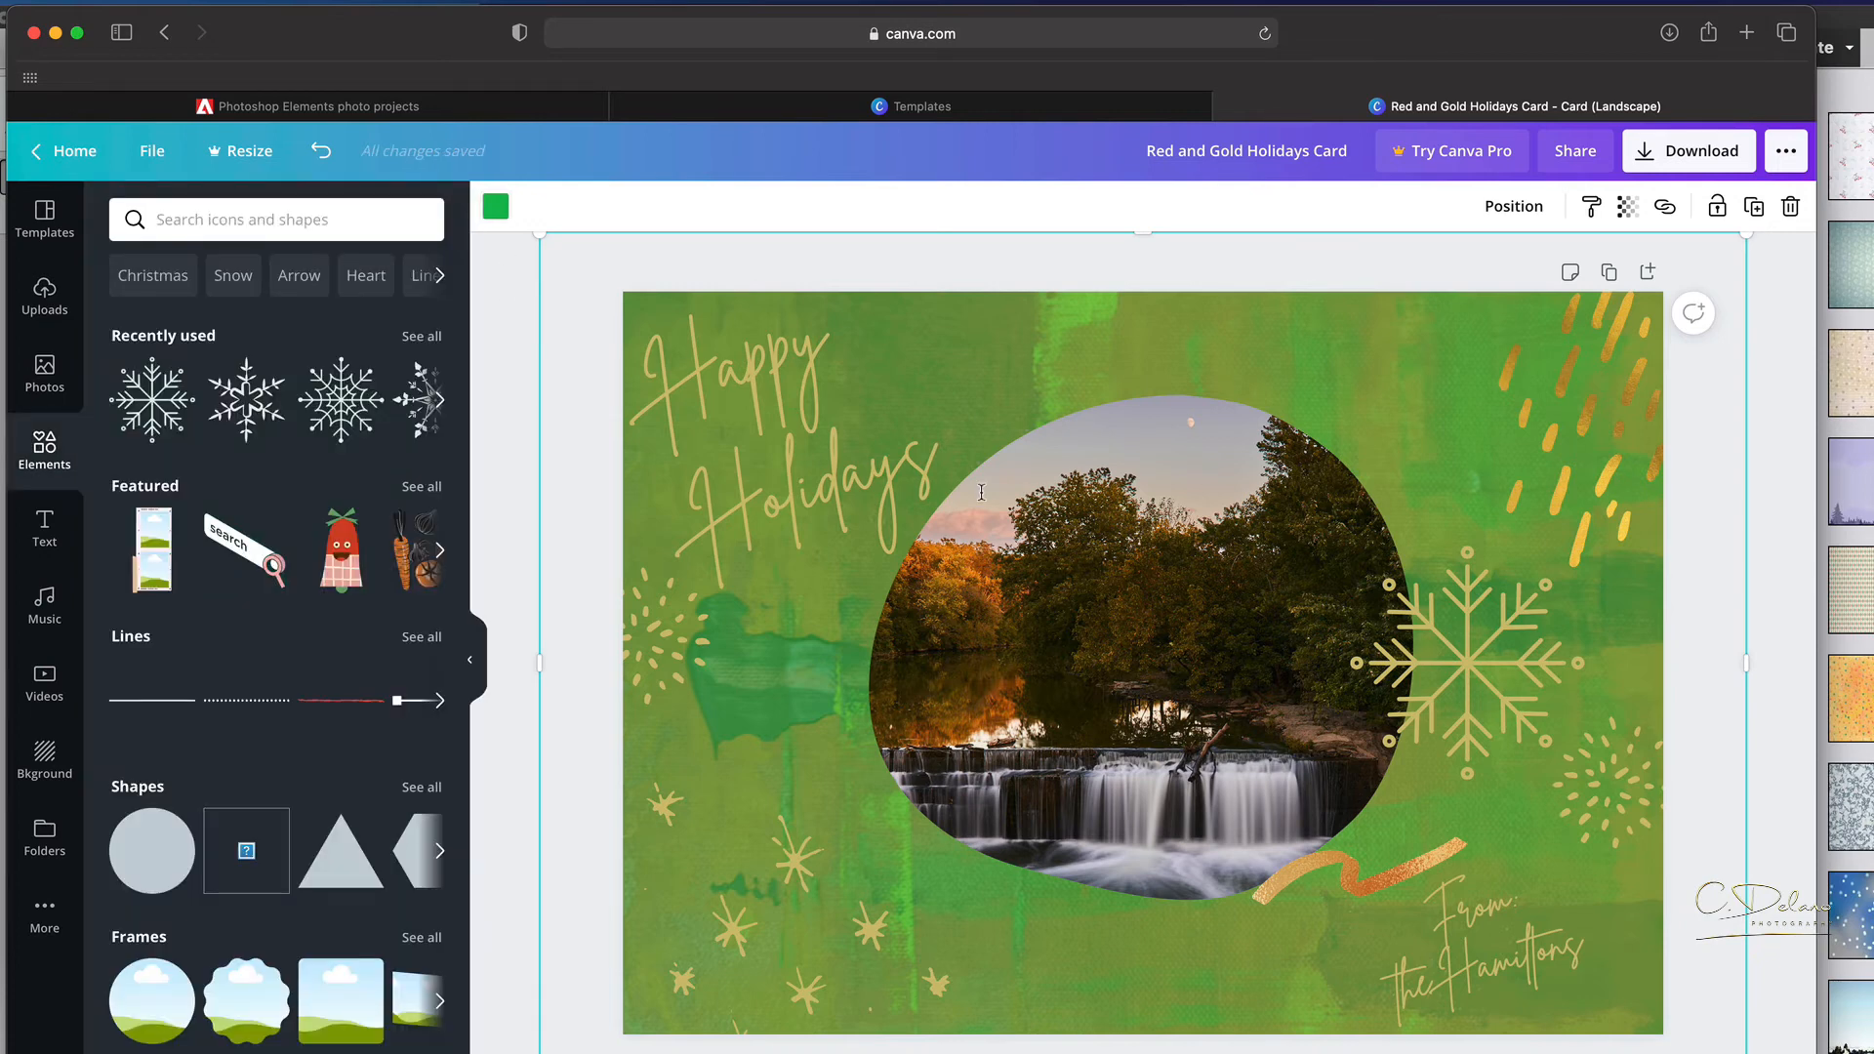
Delete the gold ribbon stroke below the photo and the gold dashes in the card's upper-right corner.
left_click(1364, 872)
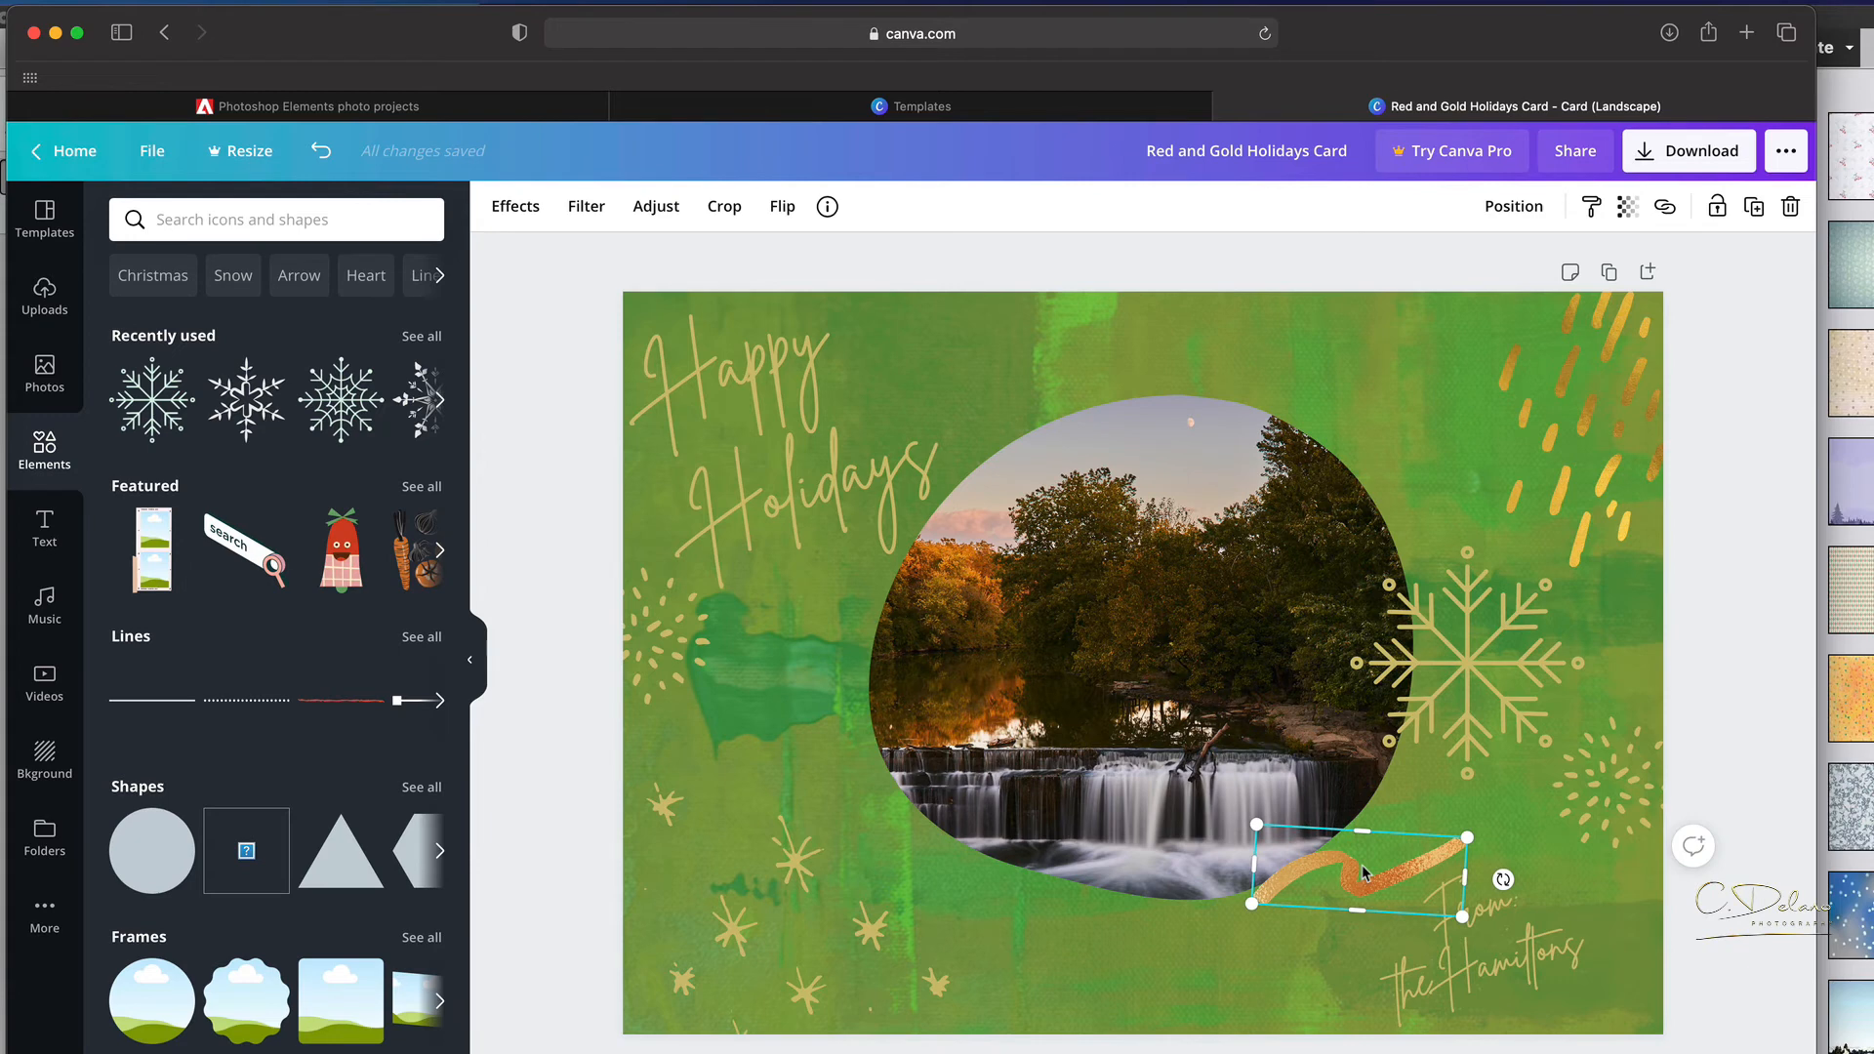
key("Delete")
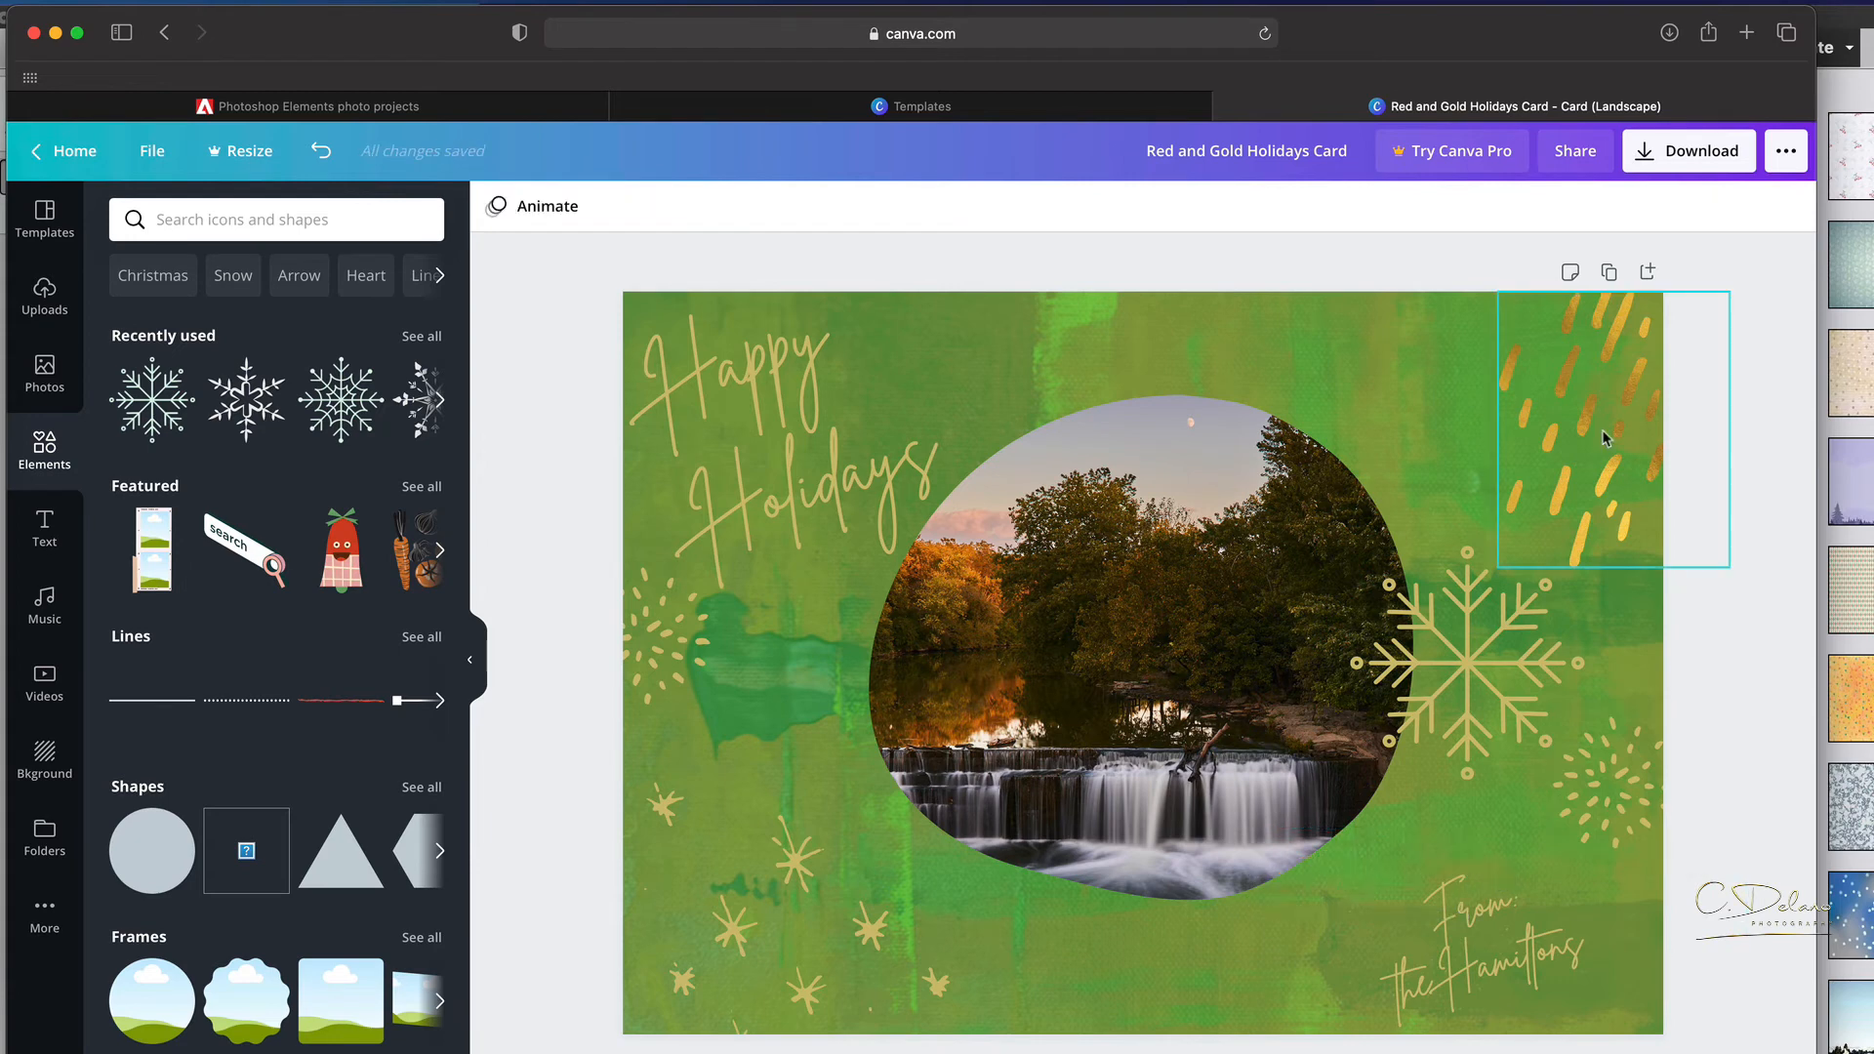
left_click(1606, 439)
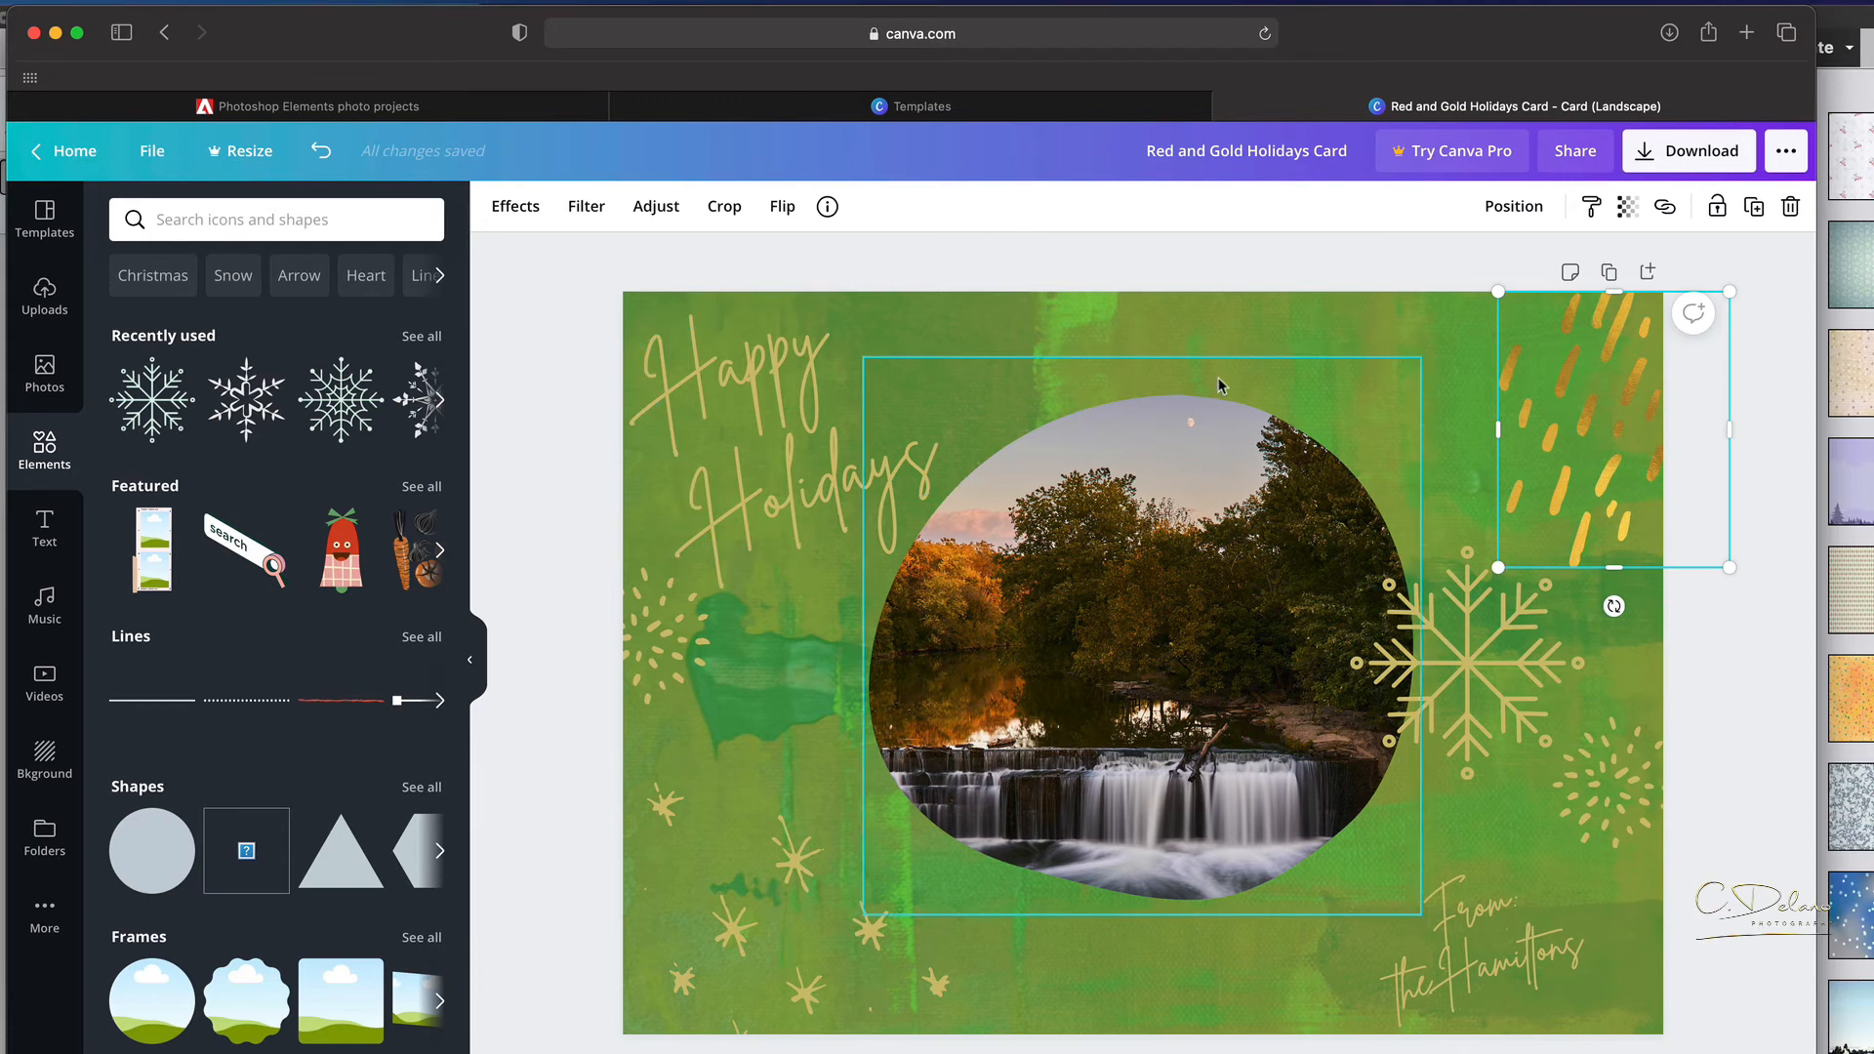
key("Delete")
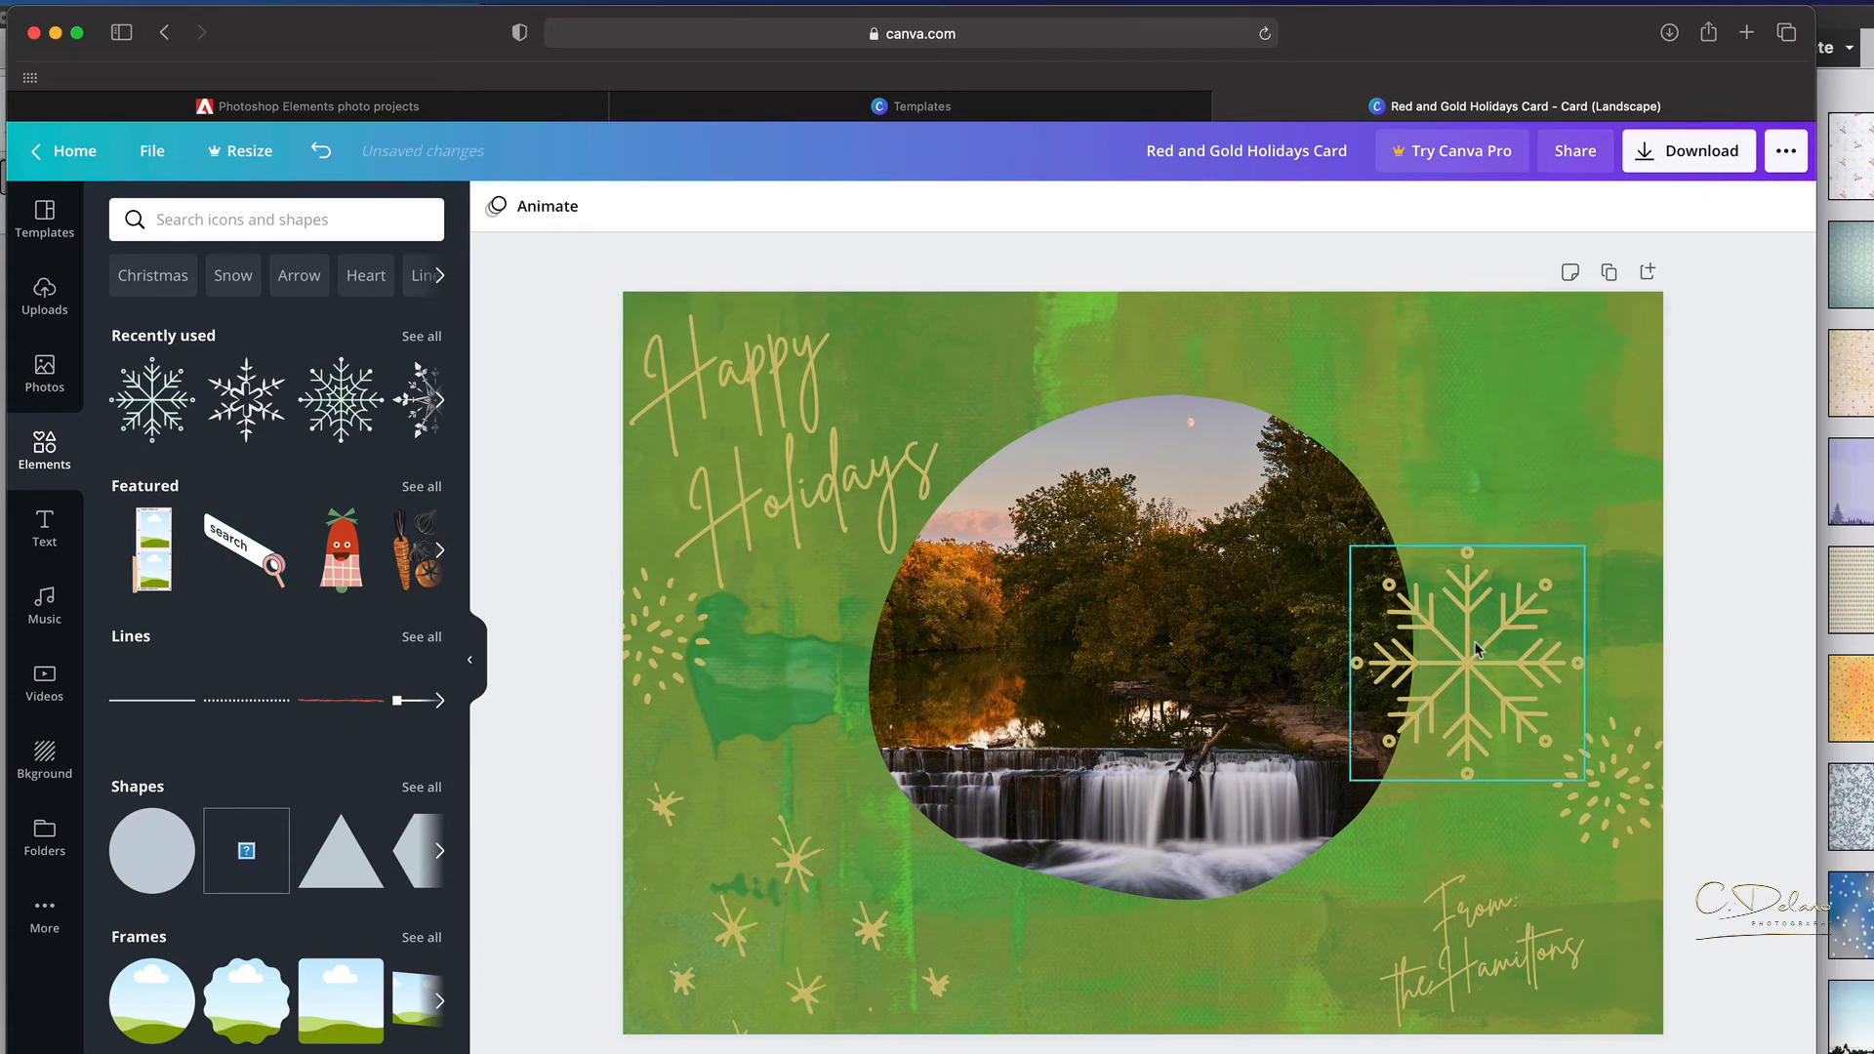
Move the gold snowflake into the card's upper-right area and enlarge it to fill the empty space.
left_click_drag(1477, 649, 1505, 454)
left_click_drag(1614, 350, 1670, 277)
left_click_drag(1525, 449, 1481, 465)
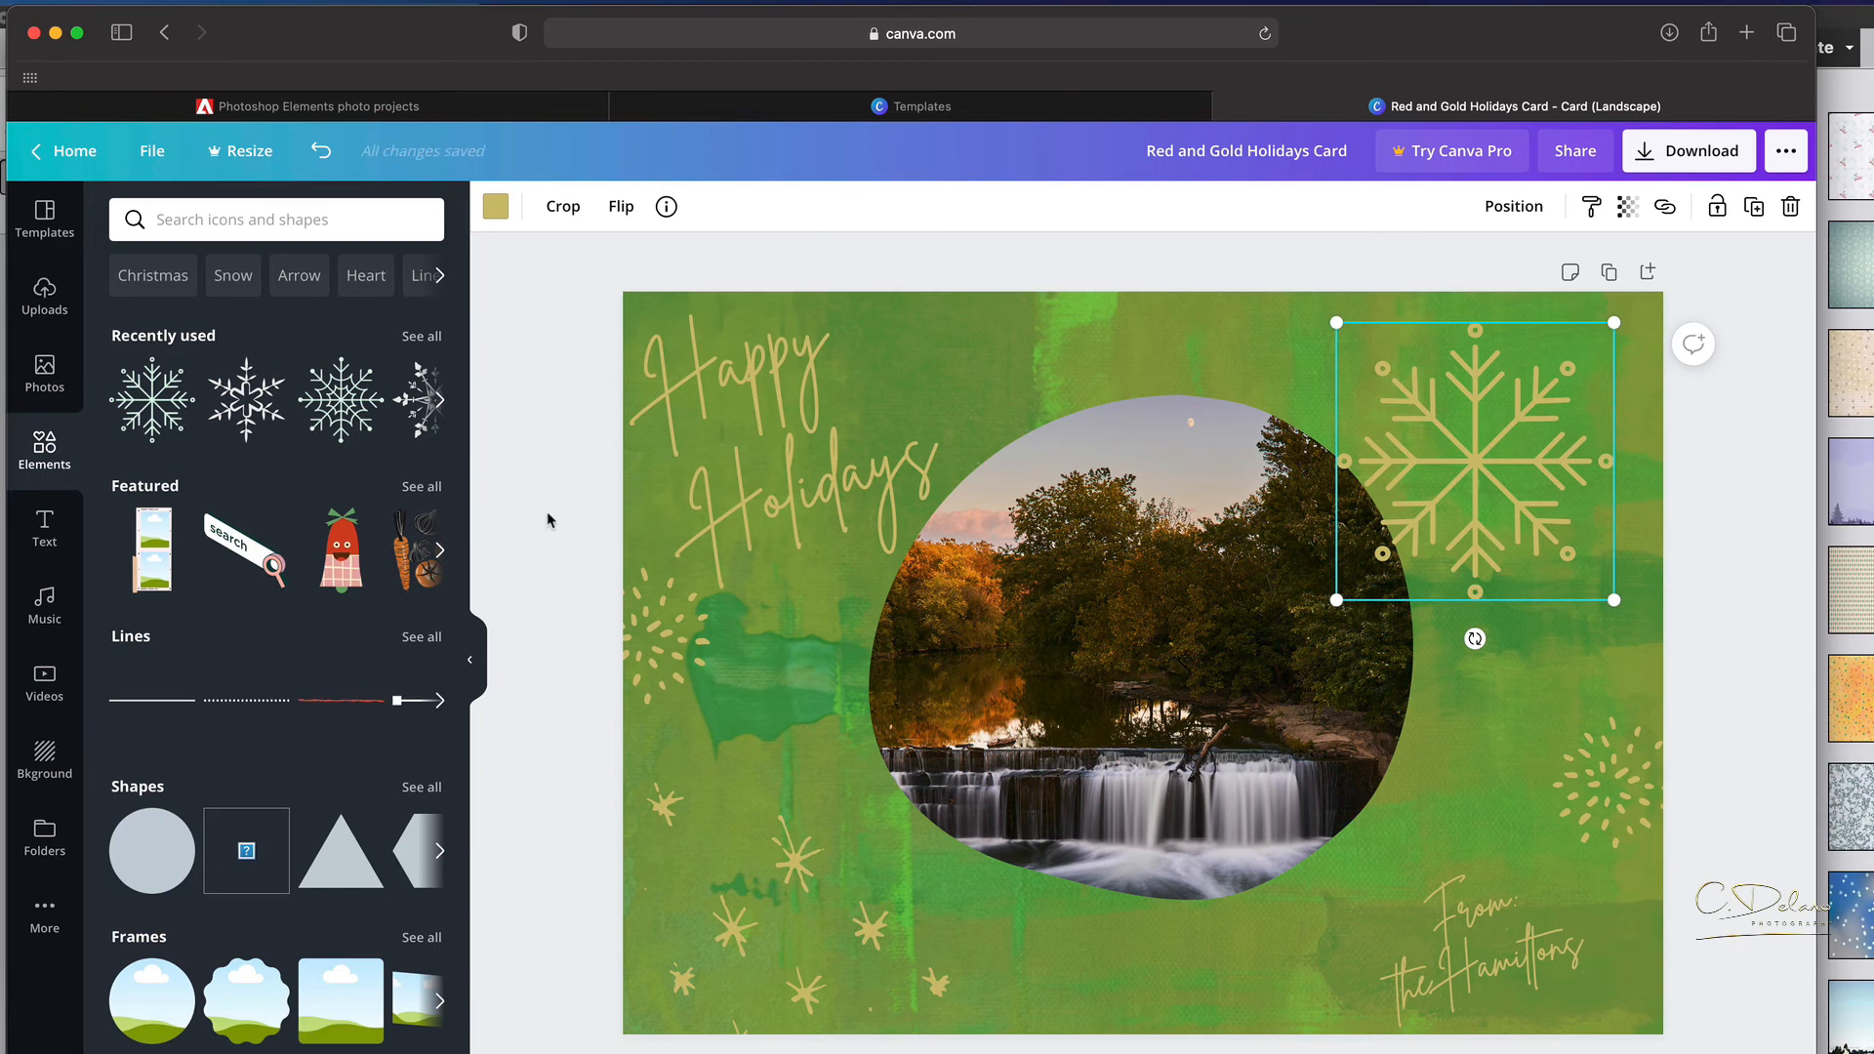
Download the finished card as a PNG and dismiss the promotional message.
left_click(1715, 156)
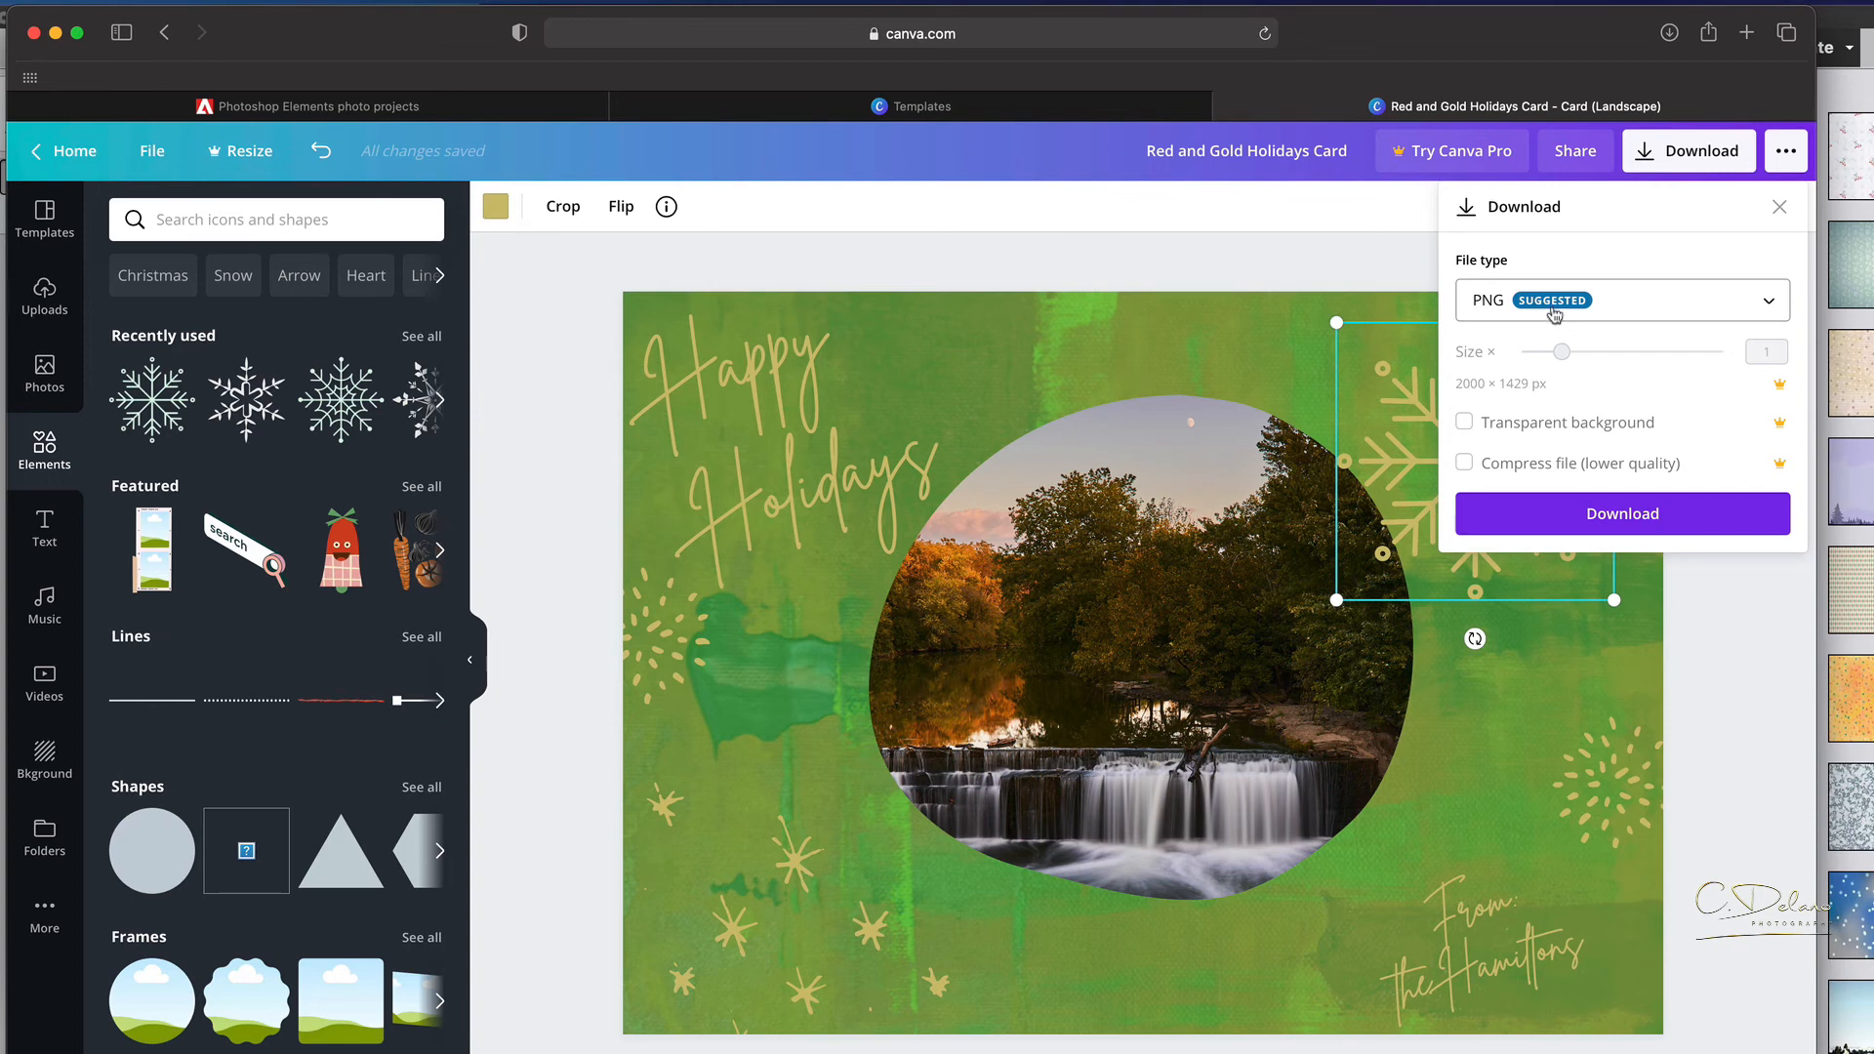
left_click(1648, 517)
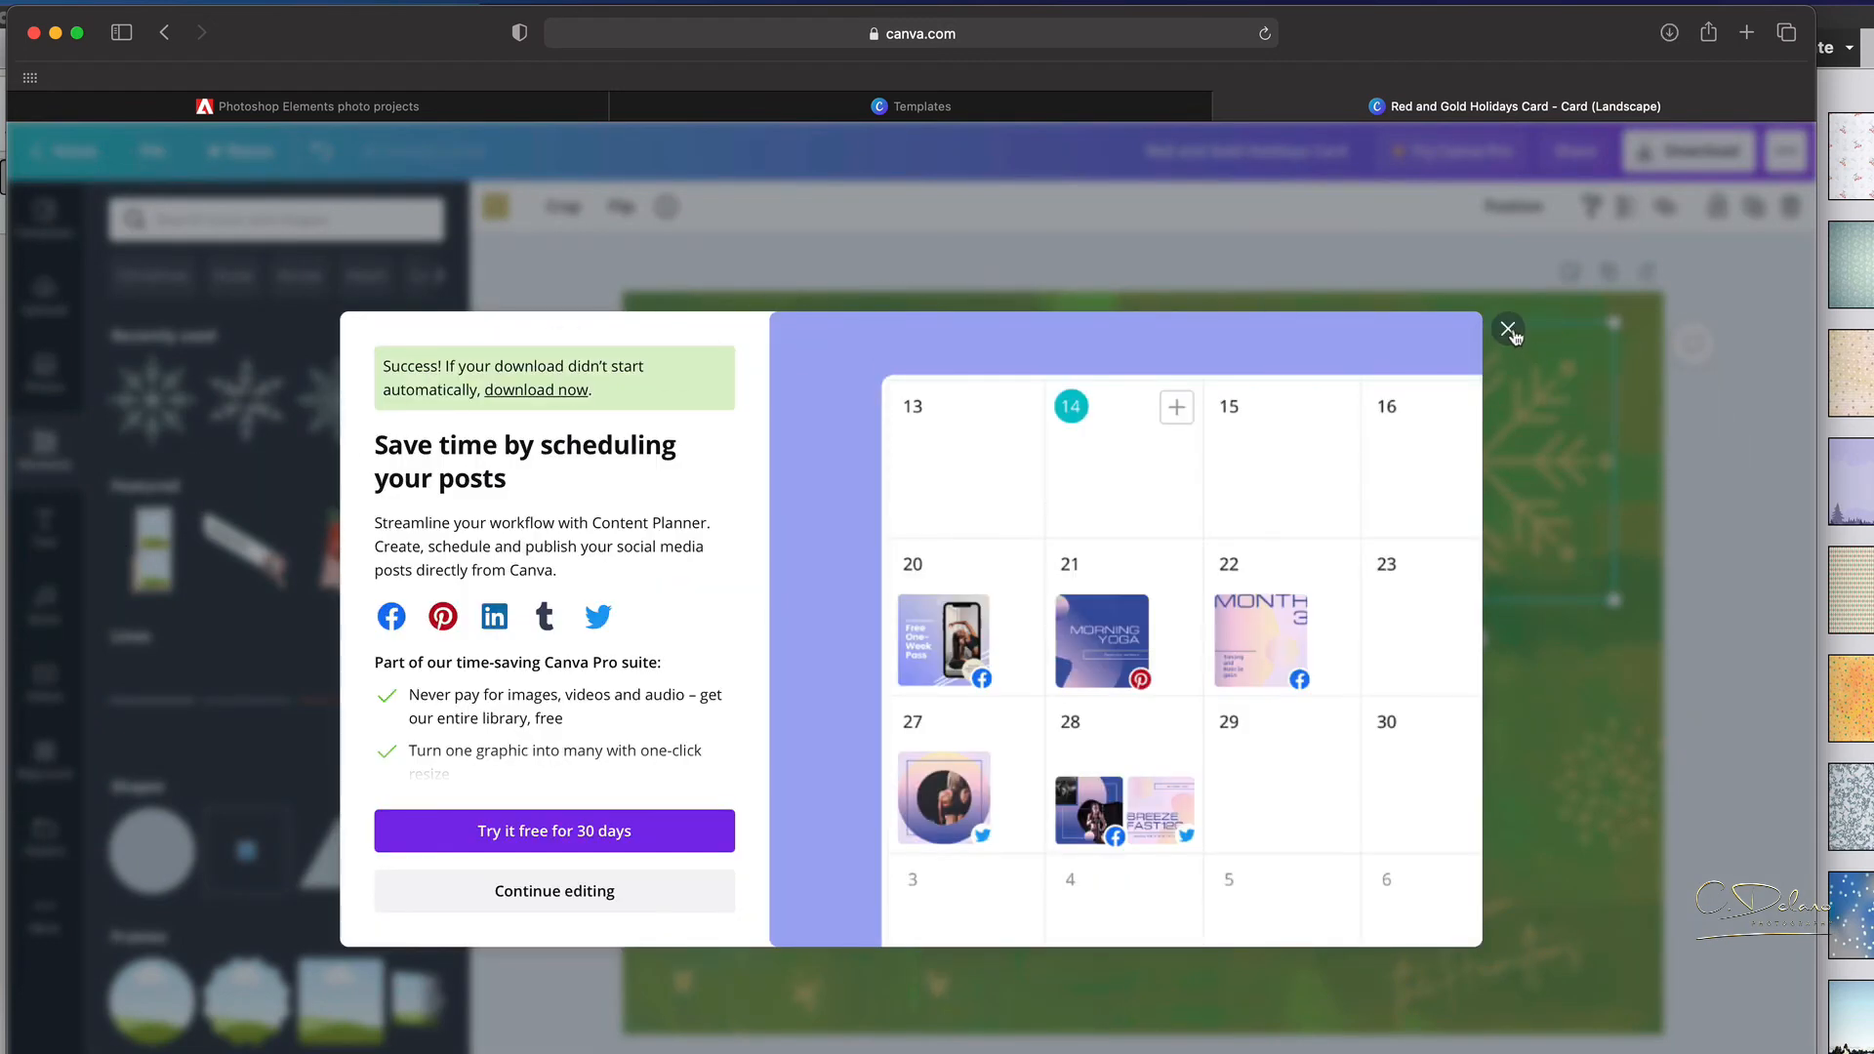
left_click(1509, 330)
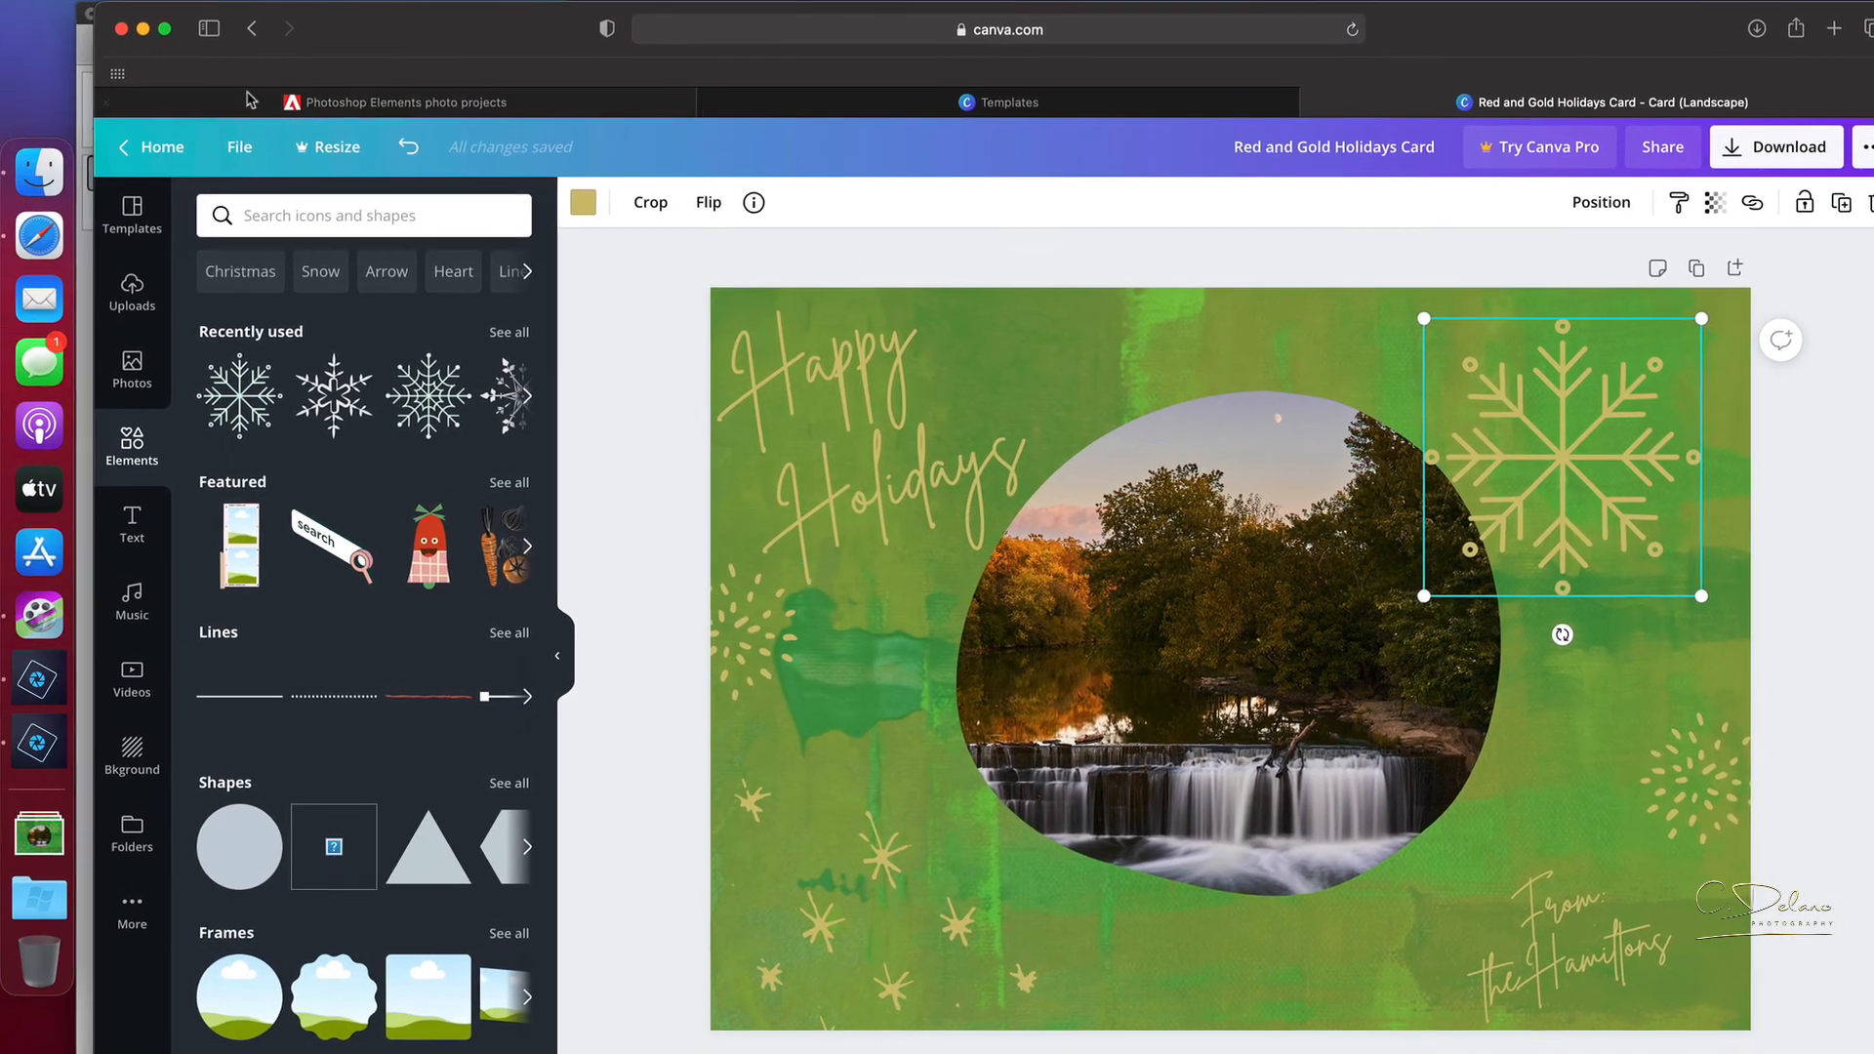
Switch to Finder and preview Red and Gold Holidays Card.png from the Downloads folder.
left_click(43, 174)
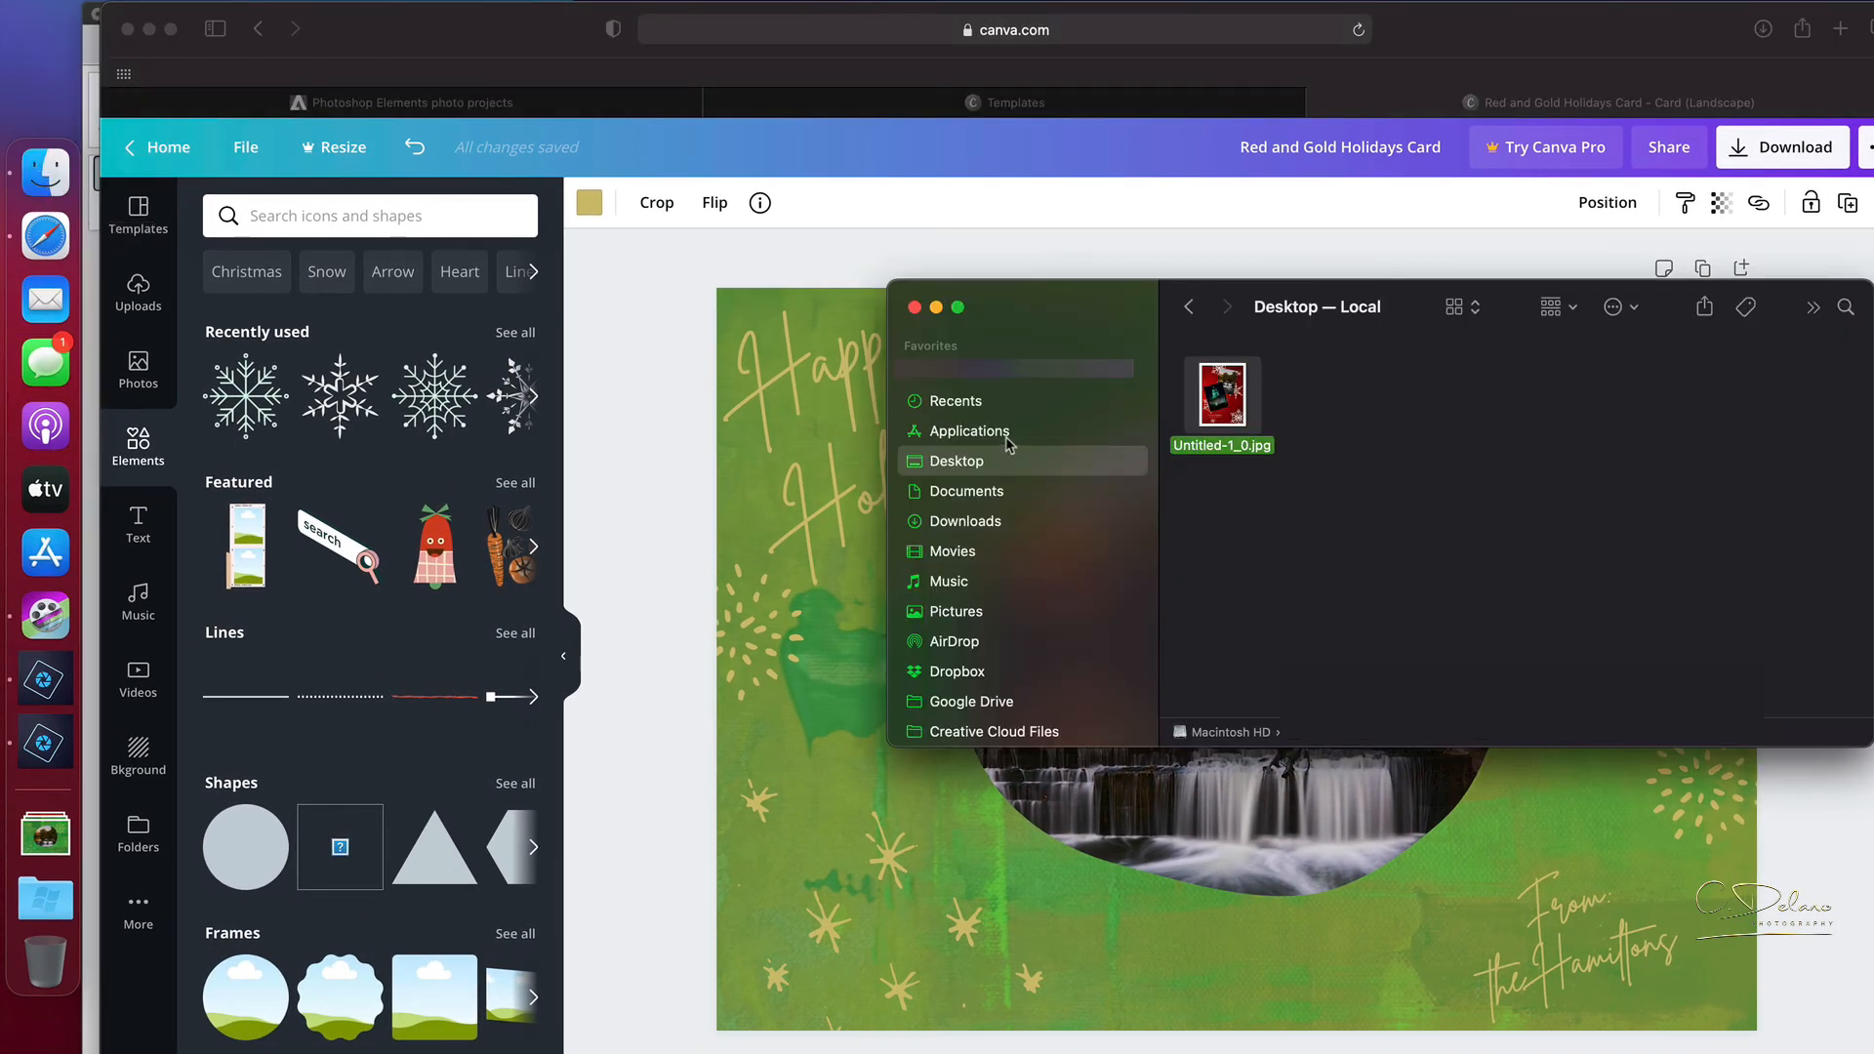
left_click(971, 523)
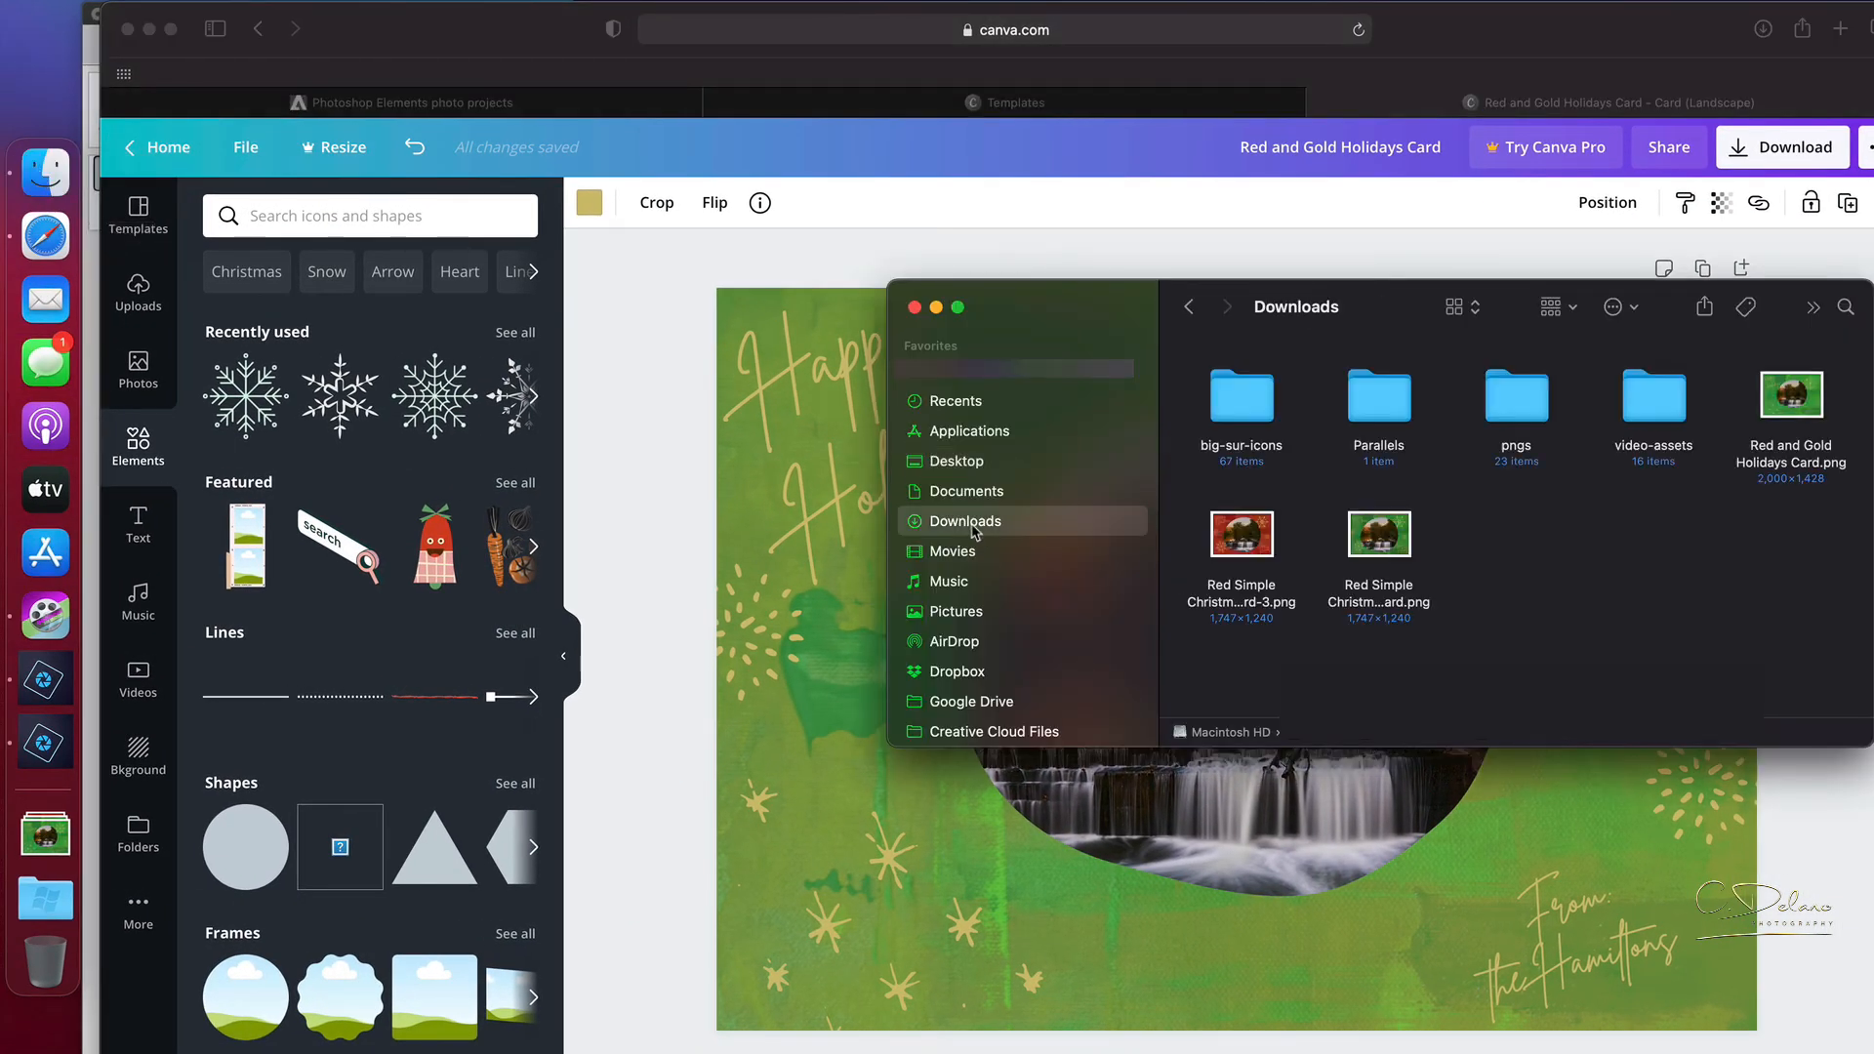
left_click(1793, 398)
key("space")
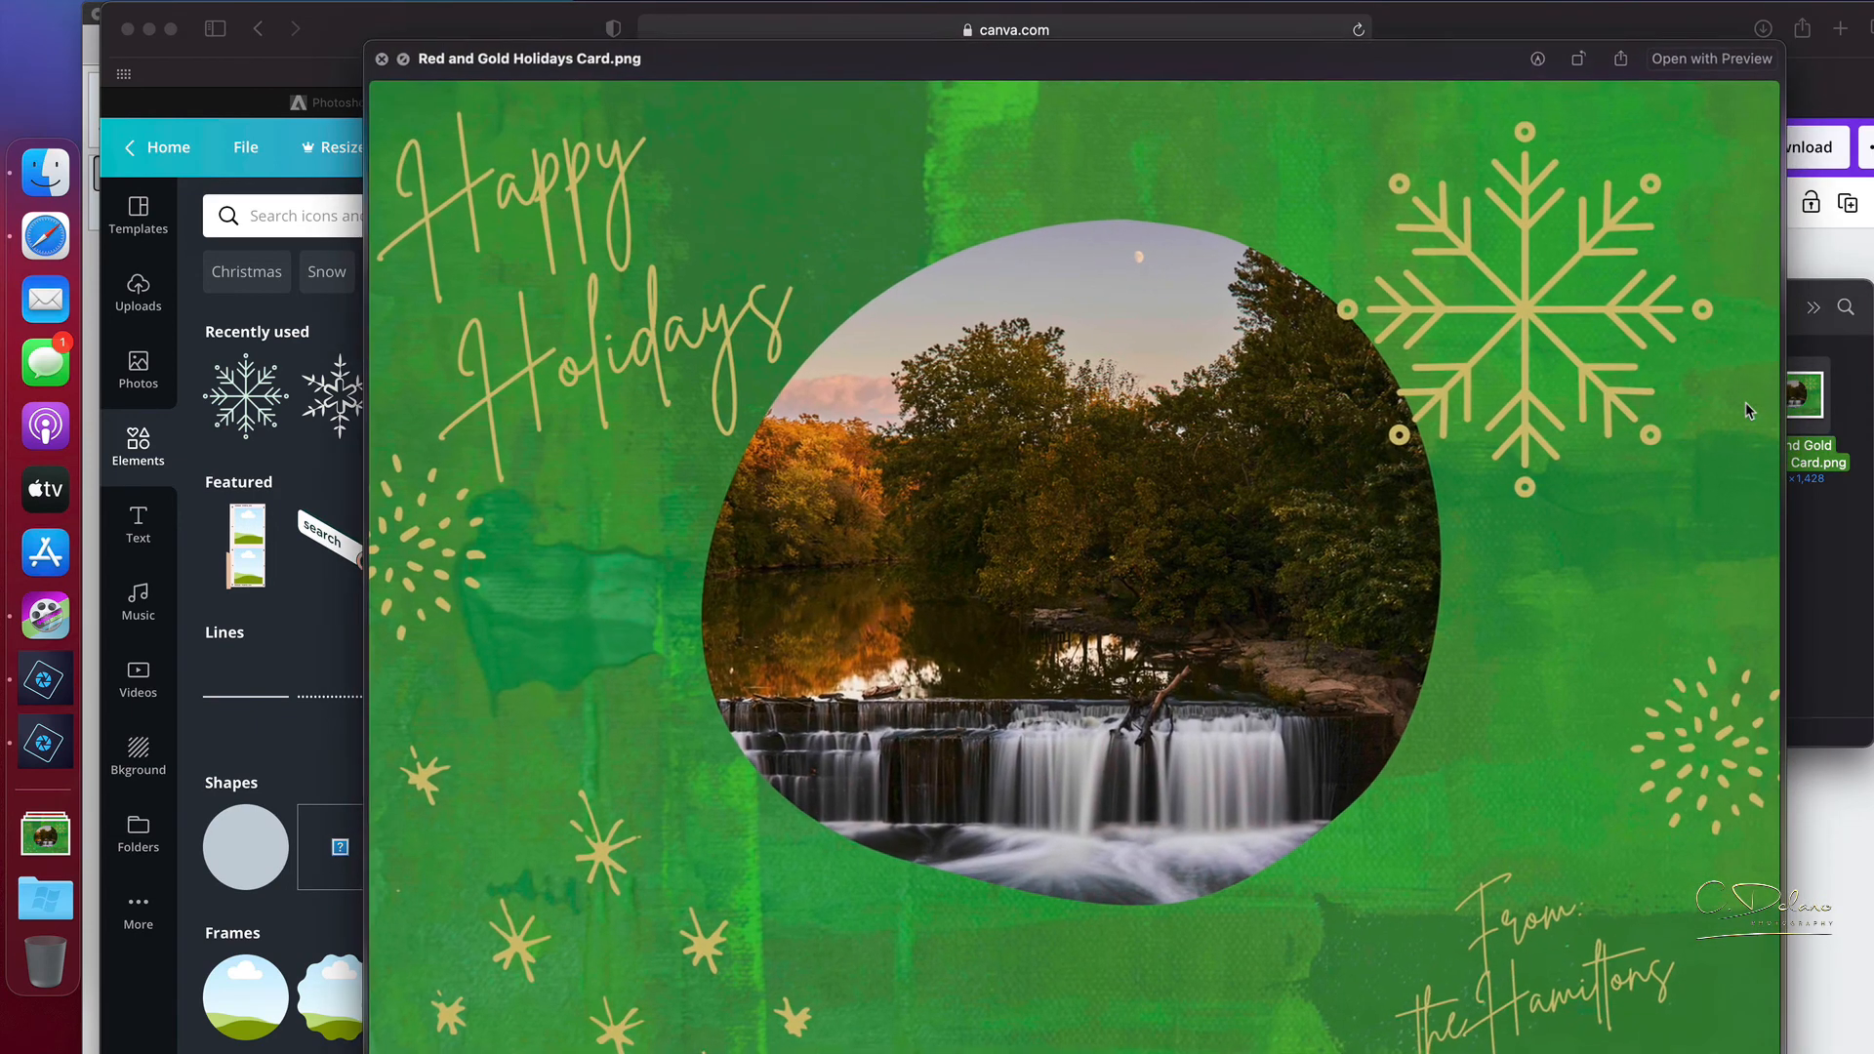